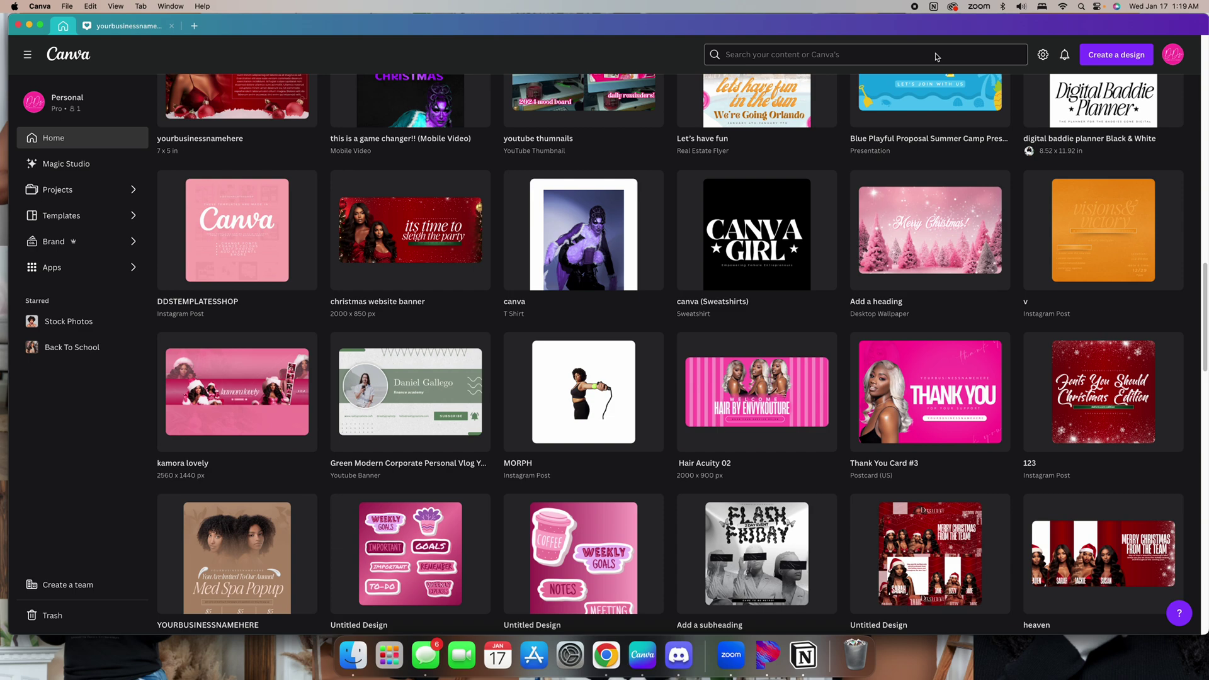
Create a blank square Instagram Post design, then open a new Chrome window
{"action": "scroll", "coordinate": [1206, 268], "scroll_direction": "up", "scroll_amount": 15}
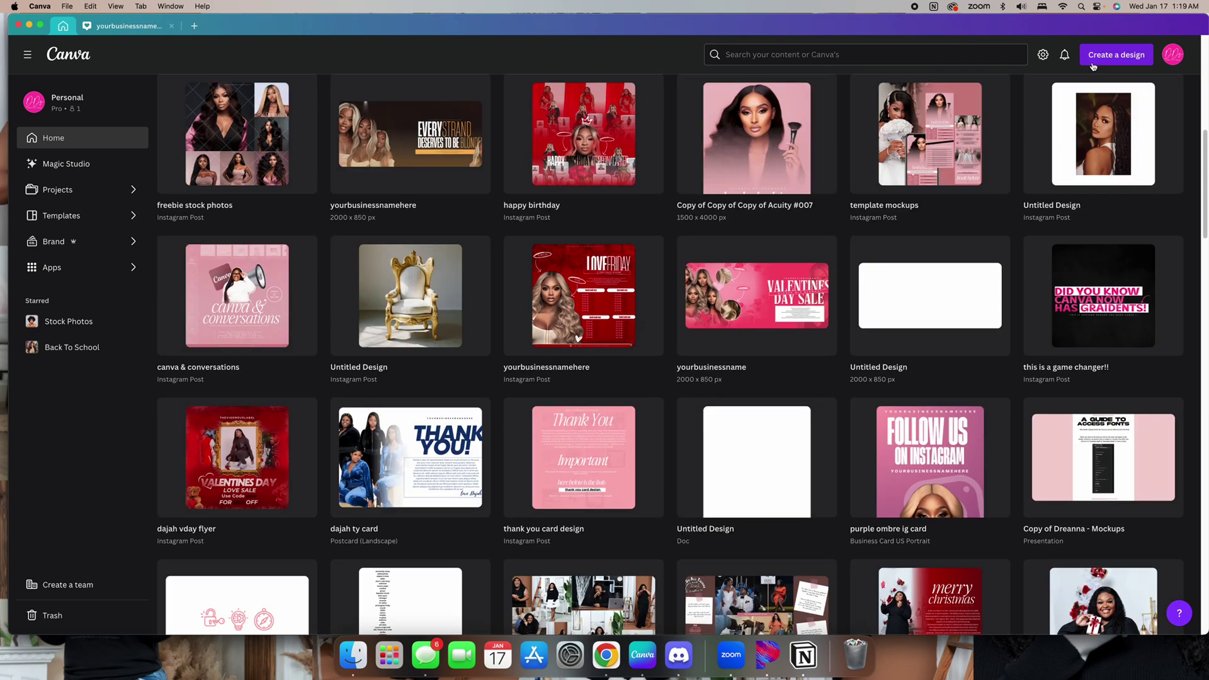
{"action": "left_click", "coordinate": [1093, 57]}
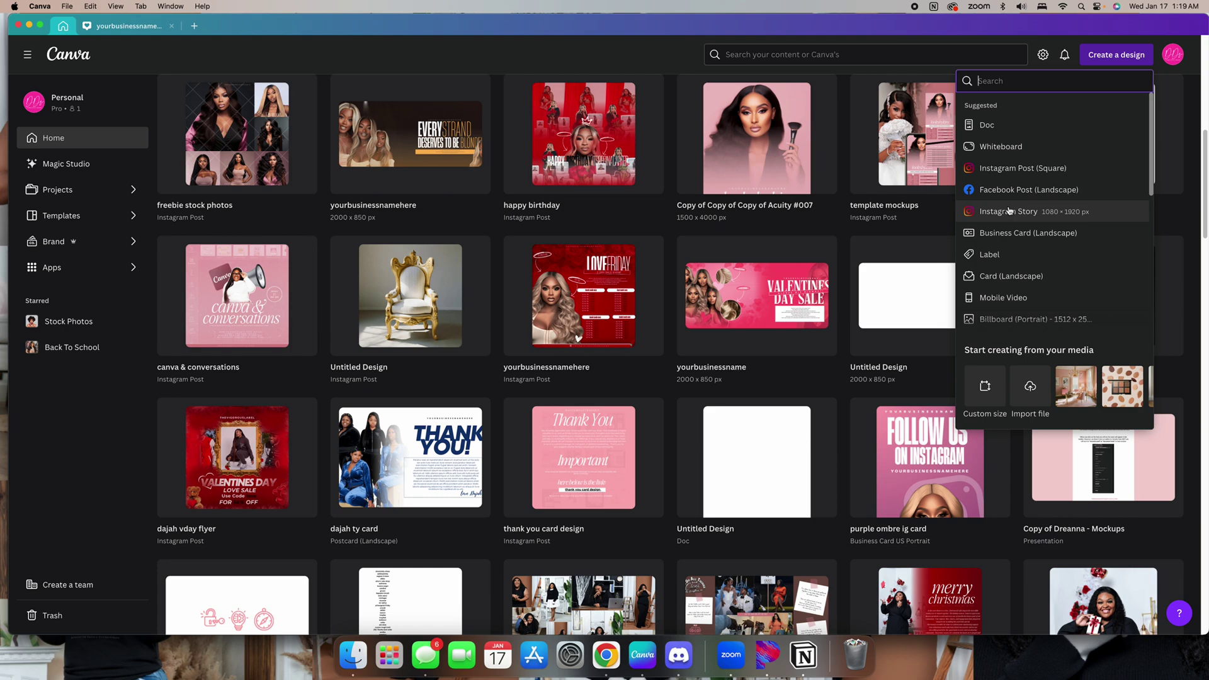
{"action": "left_click", "coordinate": [1012, 168]}
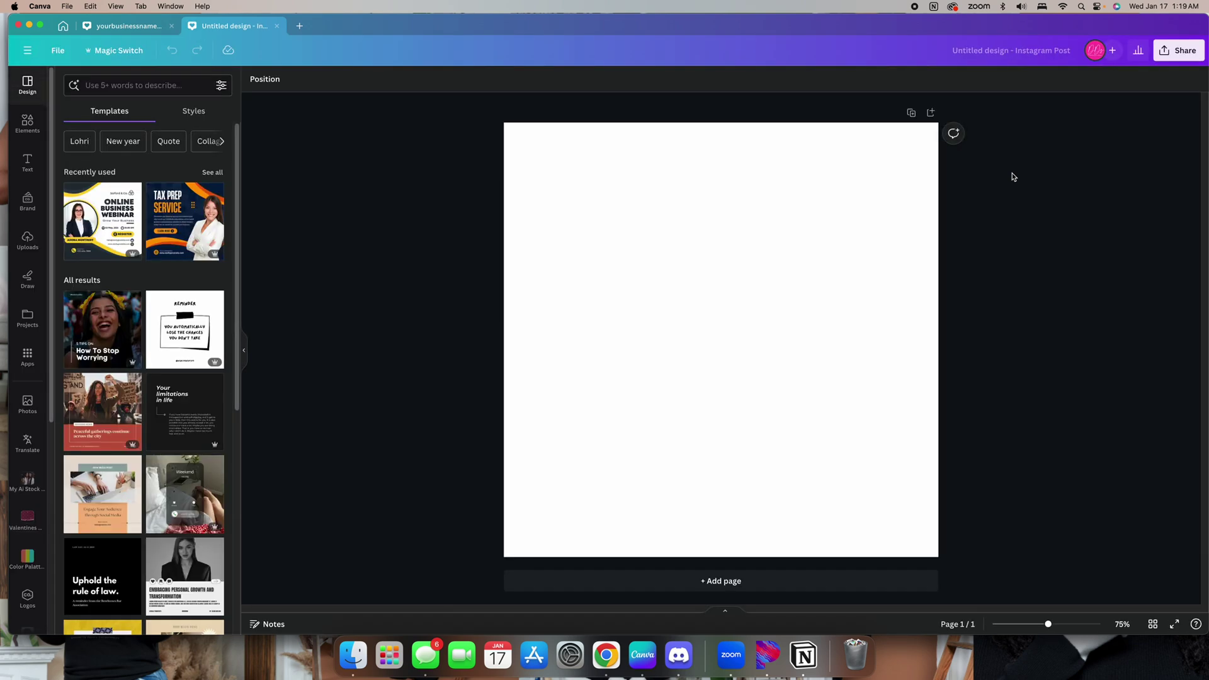
{"action": "left_click", "coordinate": [598, 660]}
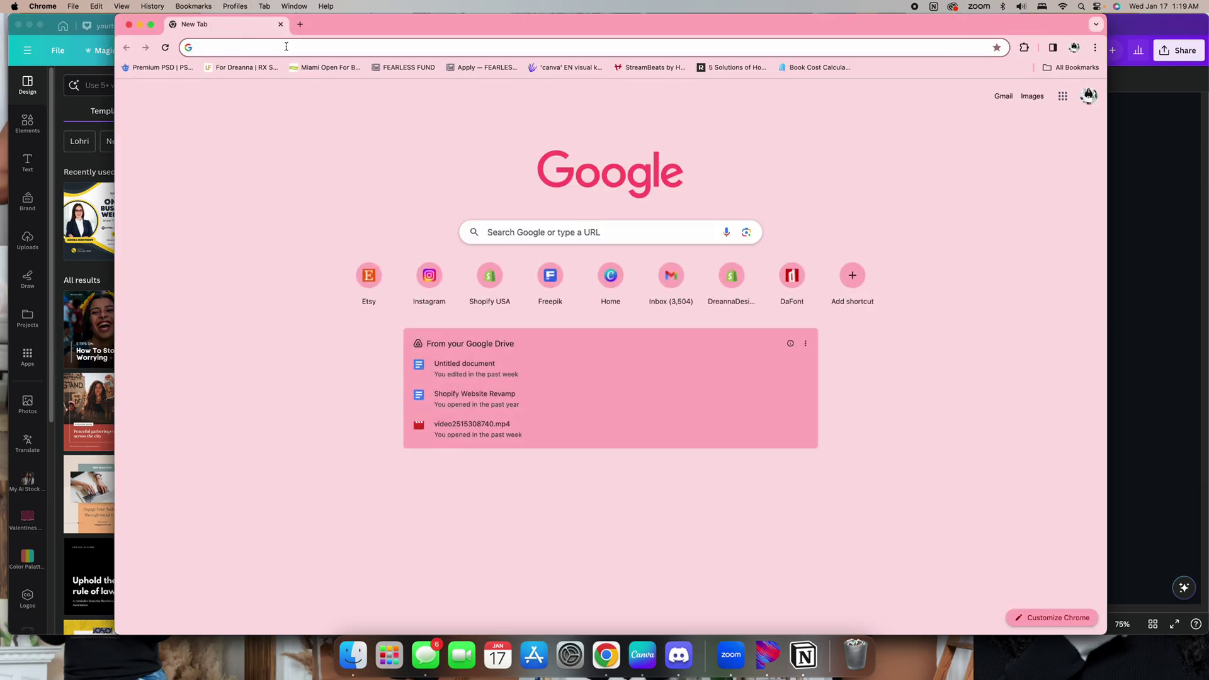
{"action": "type", "text": "g"}
{"action": "key", "text": "BackSpace"}
{"action": "key", "text": "BackSpace"}
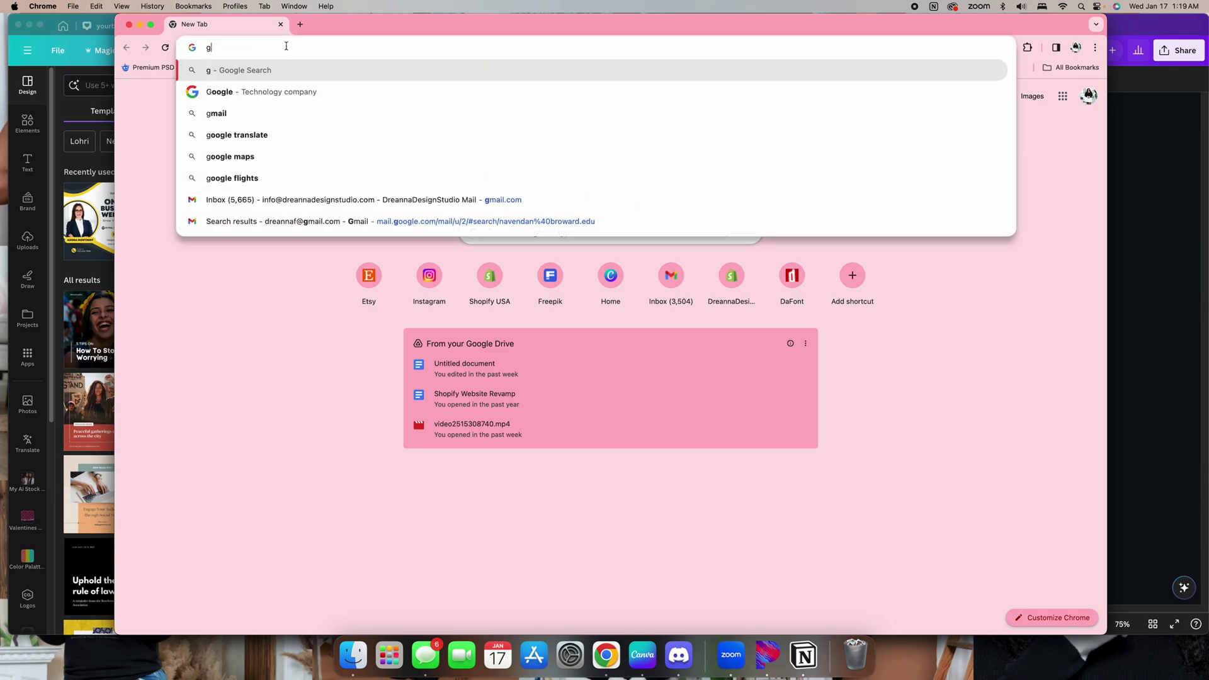
{"action": "type", "text": "pass"}
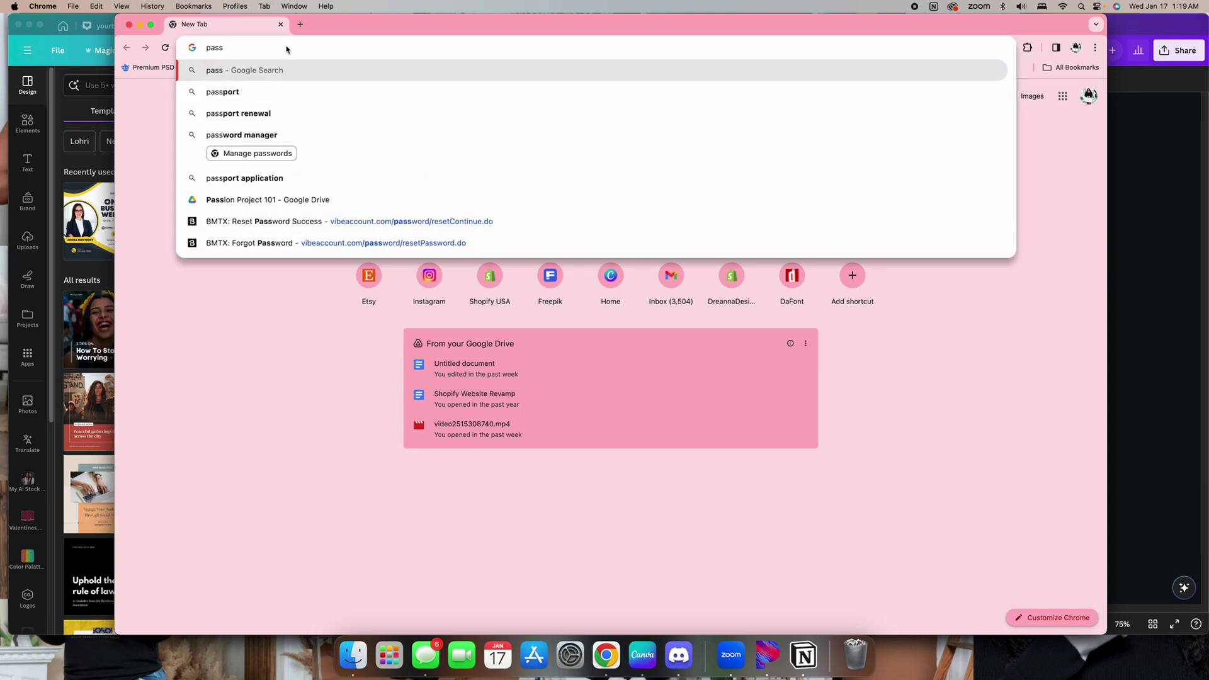
{"action": "key", "text": "BackSpace"}
{"action": "key", "text": "BackSpace"}
{"action": "key", "text": "BackSpace"}
{"action": "key", "text": "BackSpace"}
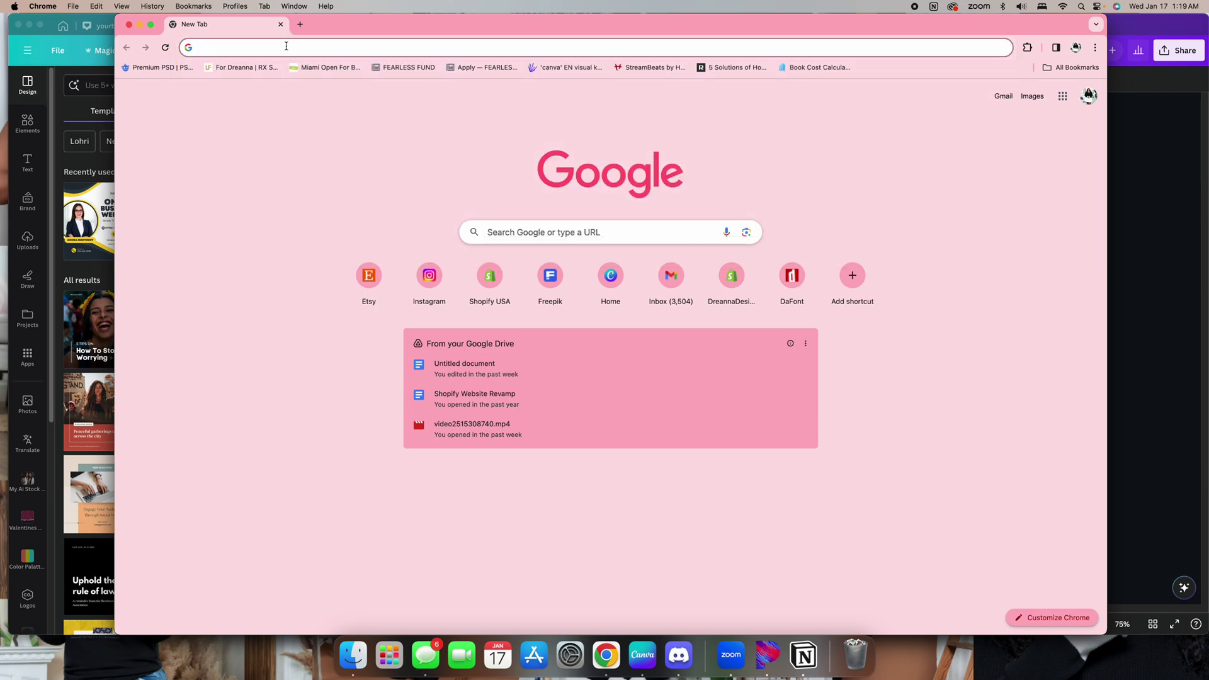
{"action": "left_click", "coordinate": [66, 133]}
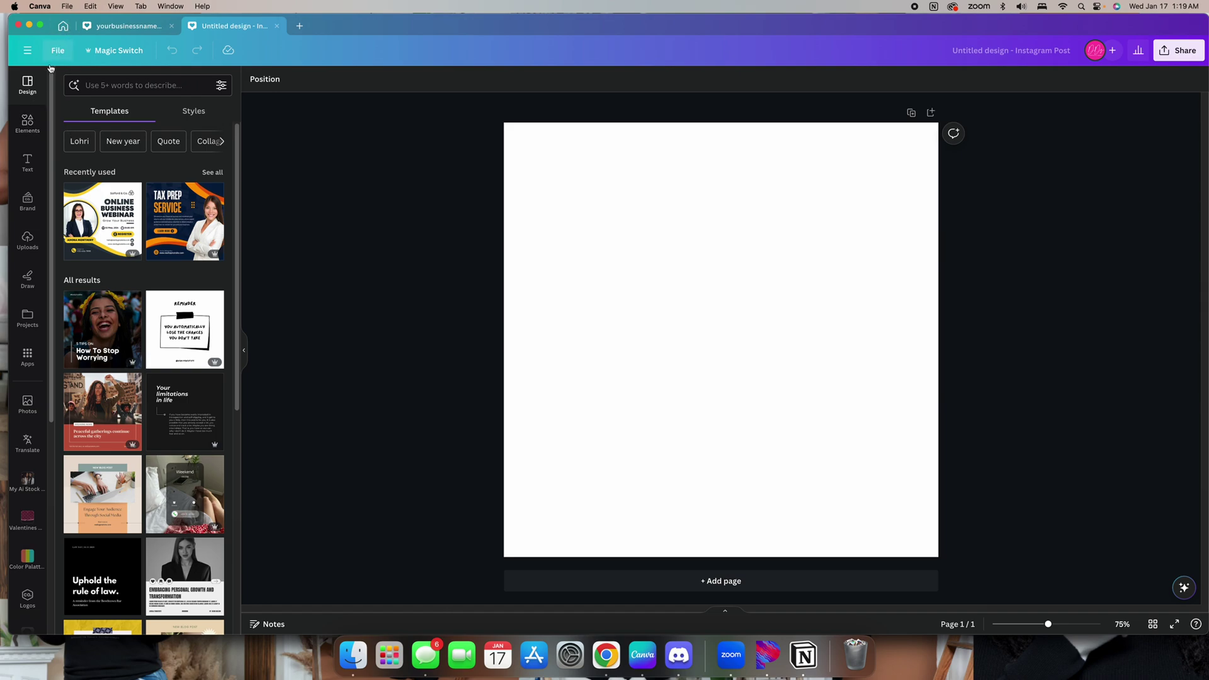
Look through the saved project folders, then bring up the Text panel via Elements
{"action": "scroll", "coordinate": [18, 558], "scroll_direction": "down", "scroll_amount": 5}
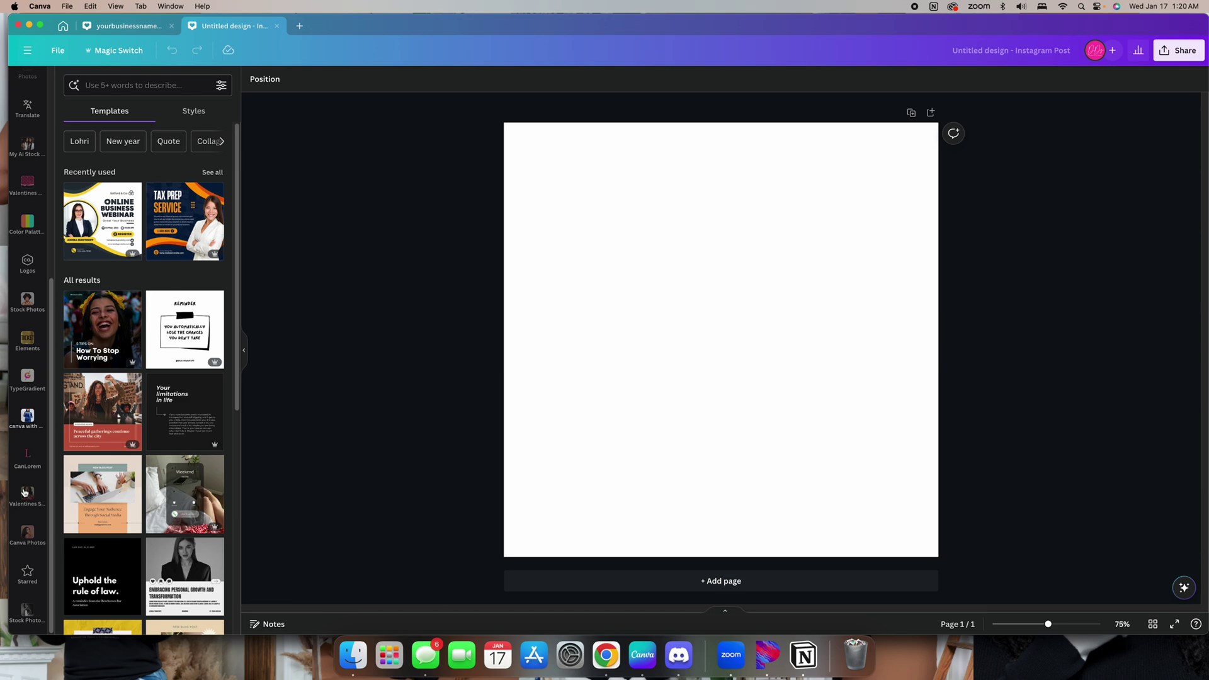
{"action": "scroll", "coordinate": [27, 374], "scroll_direction": "up", "scroll_amount": 5}
{"action": "left_click", "coordinate": [27, 318]}
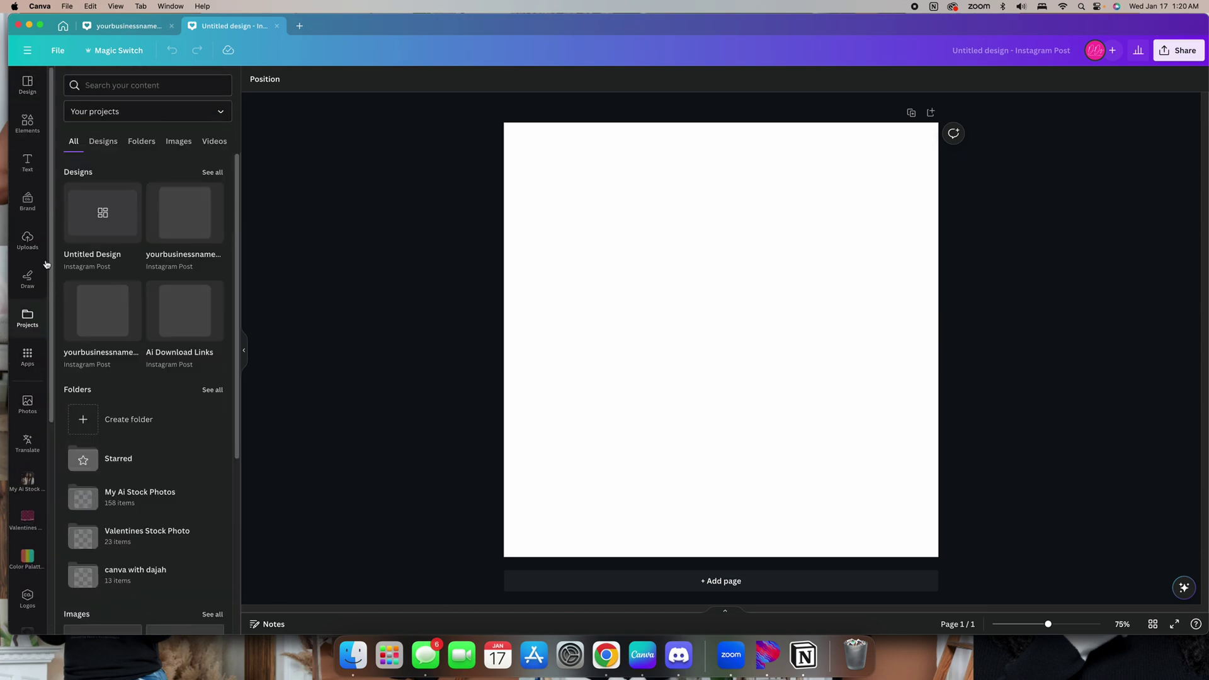
{"action": "scroll", "coordinate": [143, 384], "scroll_direction": "down", "scroll_amount": 3}
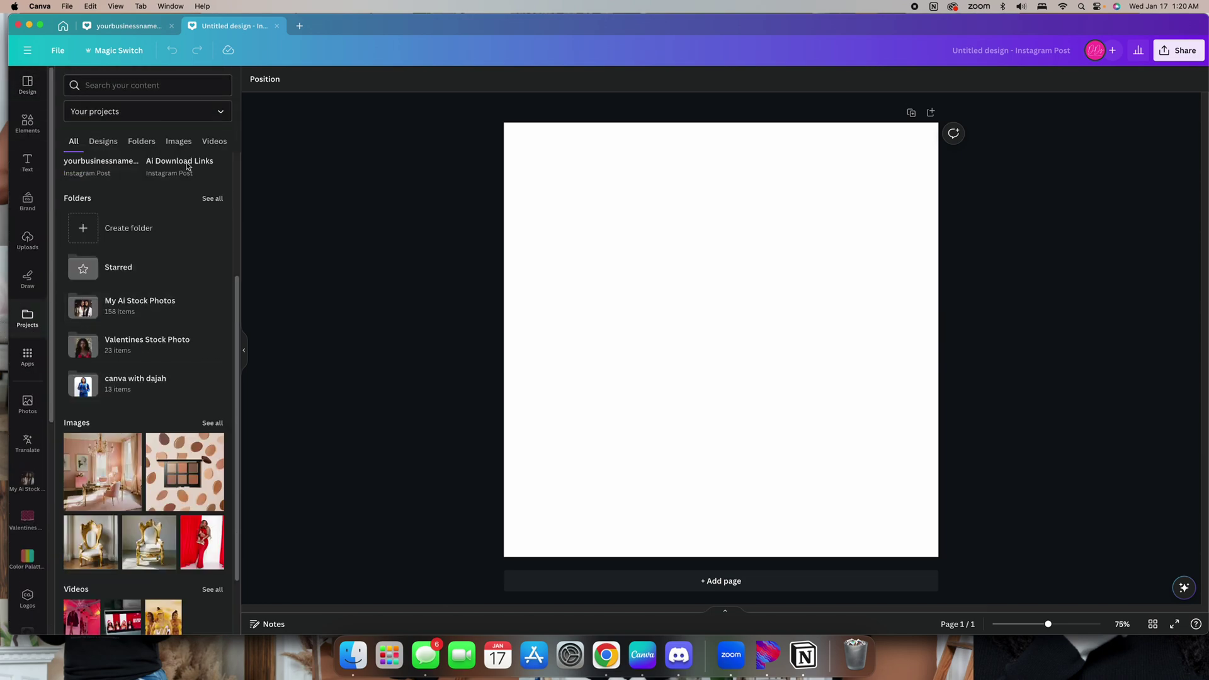
{"action": "left_click", "coordinate": [212, 198]}
{"action": "scroll", "coordinate": [189, 290], "scroll_direction": "down", "scroll_amount": 4}
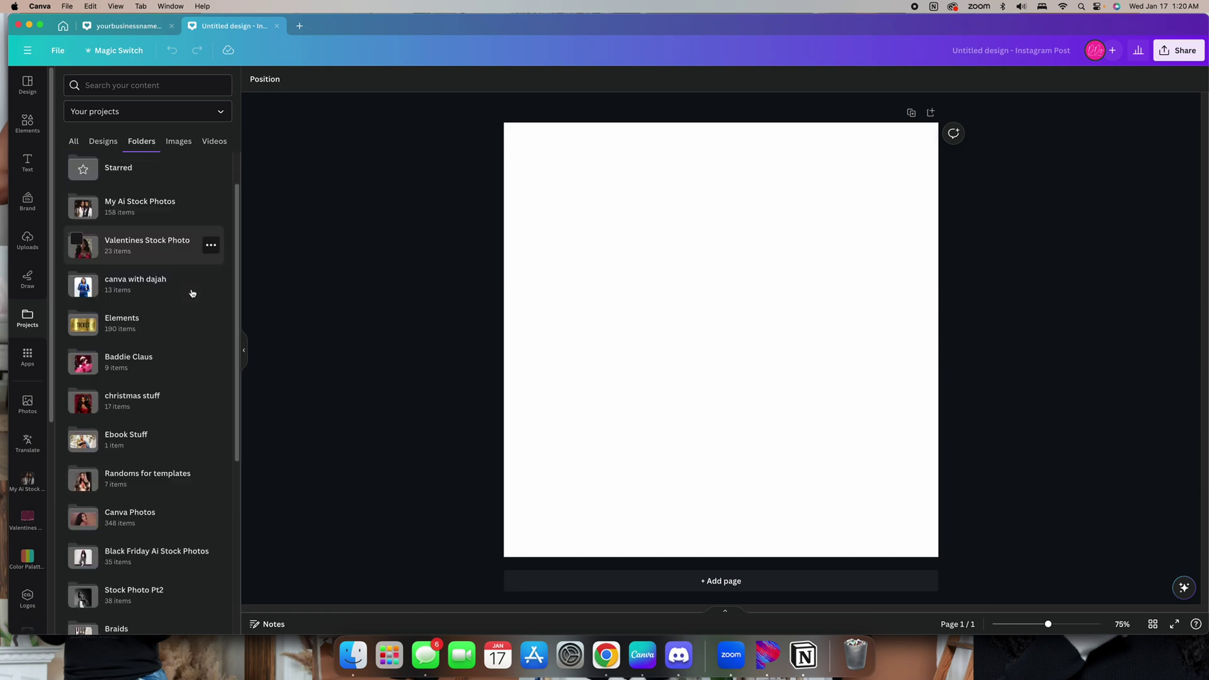
{"action": "scroll", "coordinate": [183, 290], "scroll_direction": "down", "scroll_amount": 2}
{"action": "scroll", "coordinate": [183, 290], "scroll_direction": "down", "scroll_amount": 3}
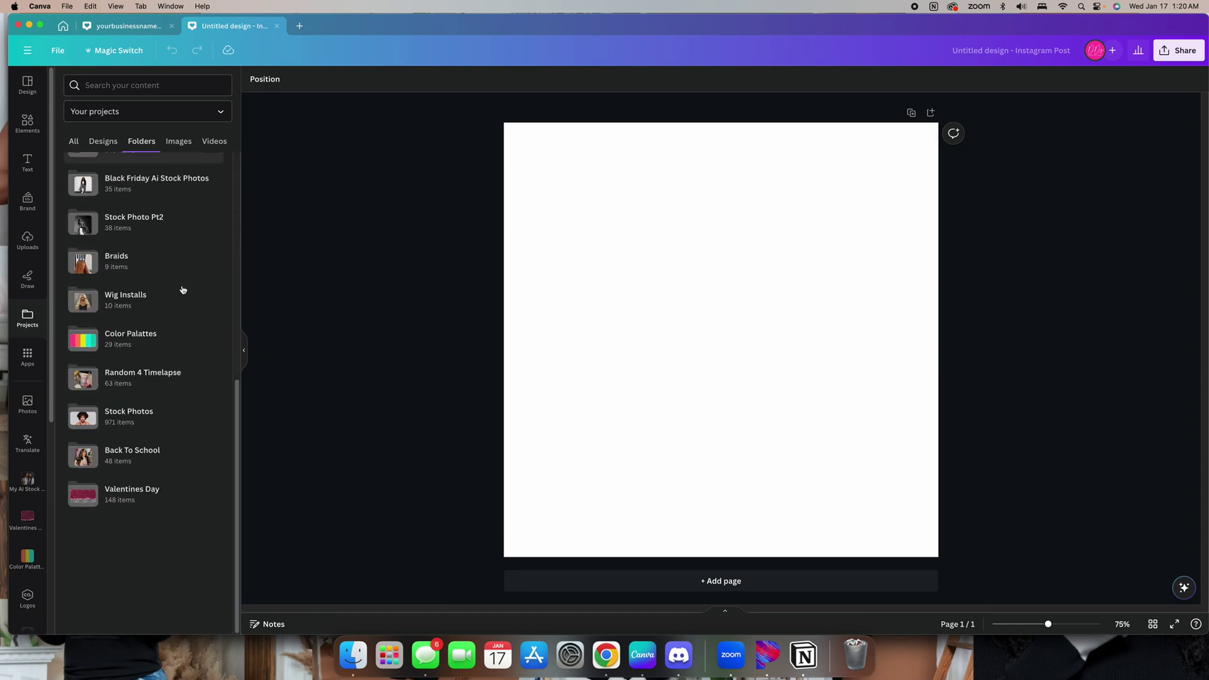
{"action": "scroll", "coordinate": [181, 289], "scroll_direction": "up", "scroll_amount": 2}
{"action": "scroll", "coordinate": [179, 289], "scroll_direction": "up", "scroll_amount": 4}
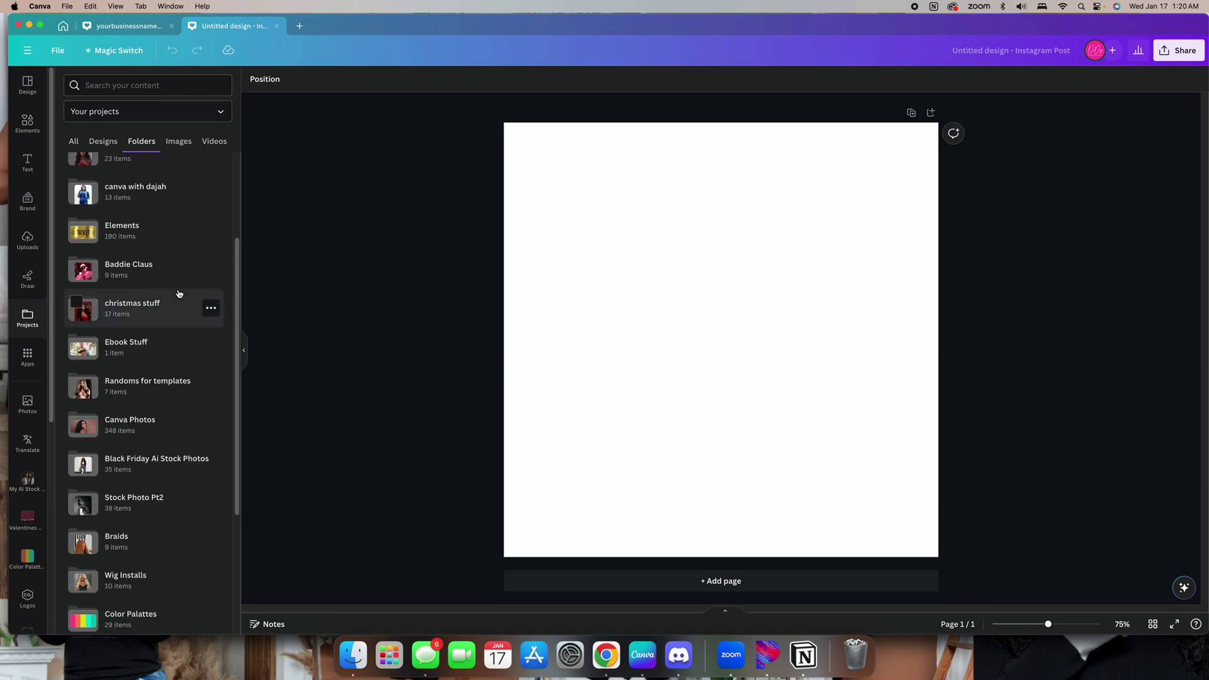
{"action": "scroll", "coordinate": [179, 291], "scroll_direction": "up", "scroll_amount": 2}
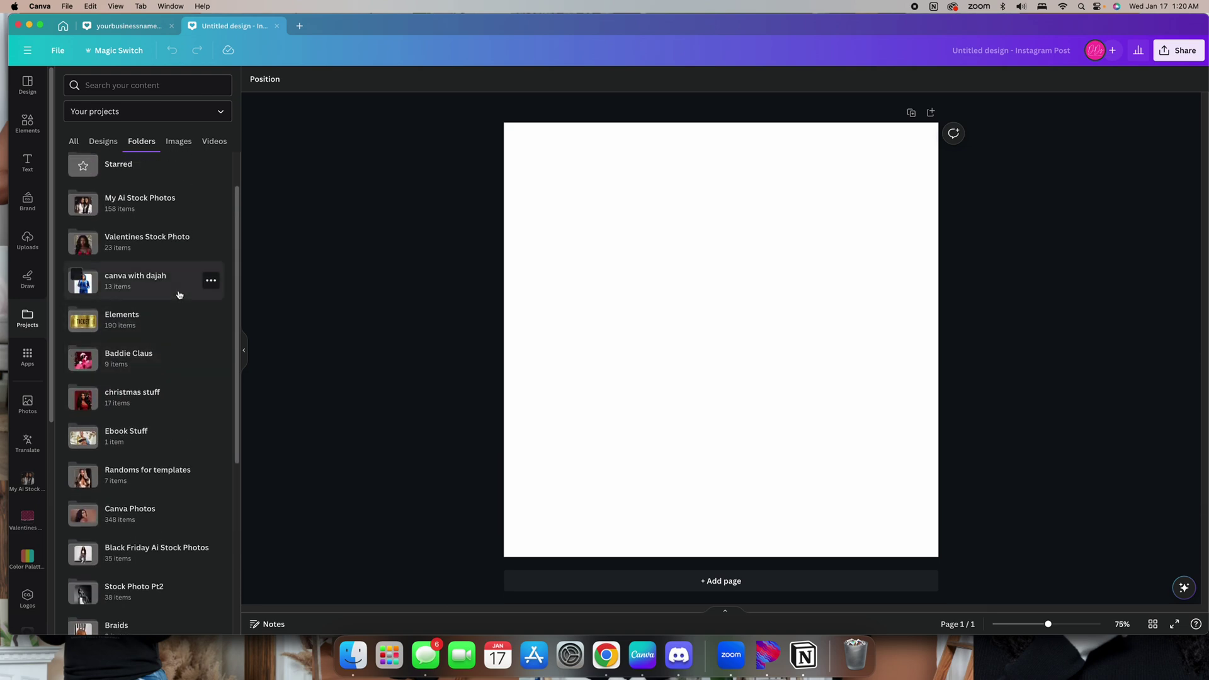
{"action": "left_click", "coordinate": [27, 124]}
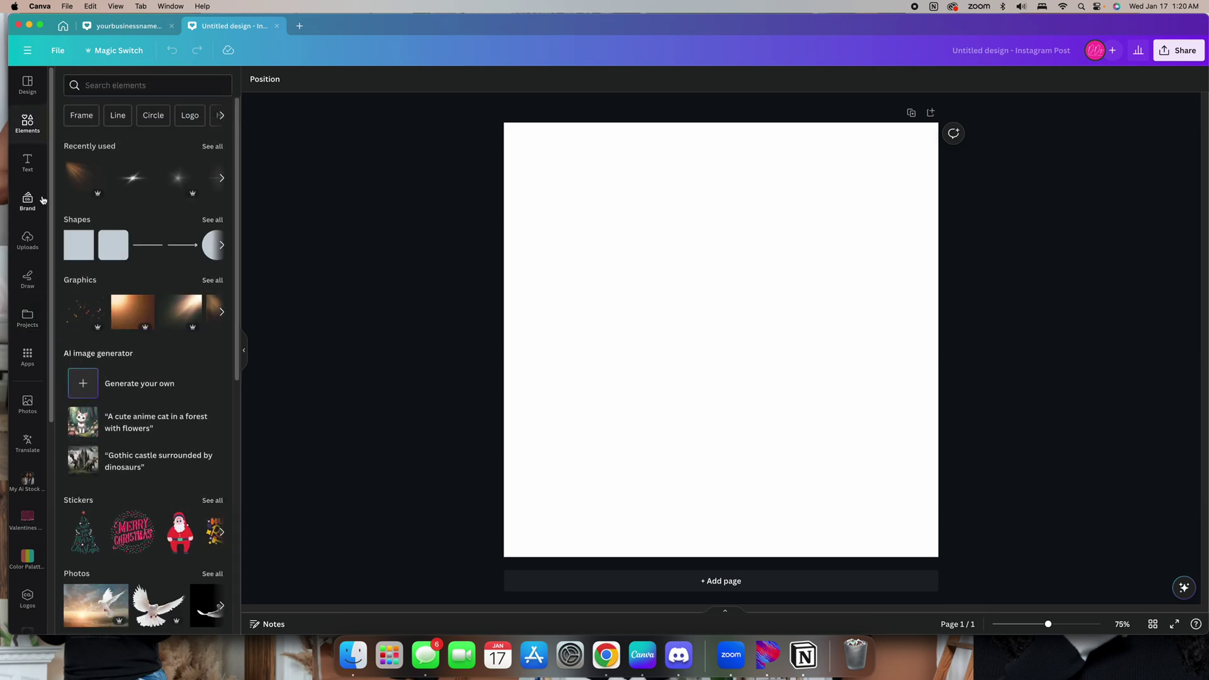
{"action": "left_click", "coordinate": [32, 175]}
Add a subheading text box reading 'heir tresses' over 'the royalty shop'
{"action": "left_click", "coordinate": [92, 252]}
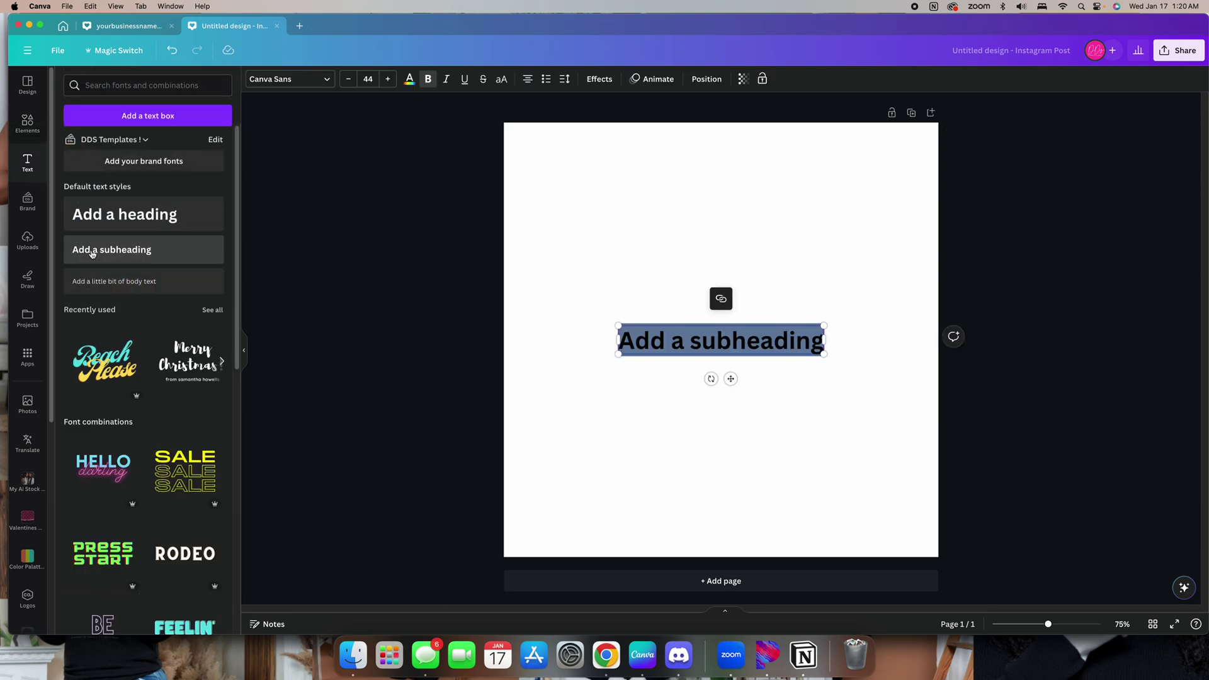
{"action": "type", "text": "heir"}
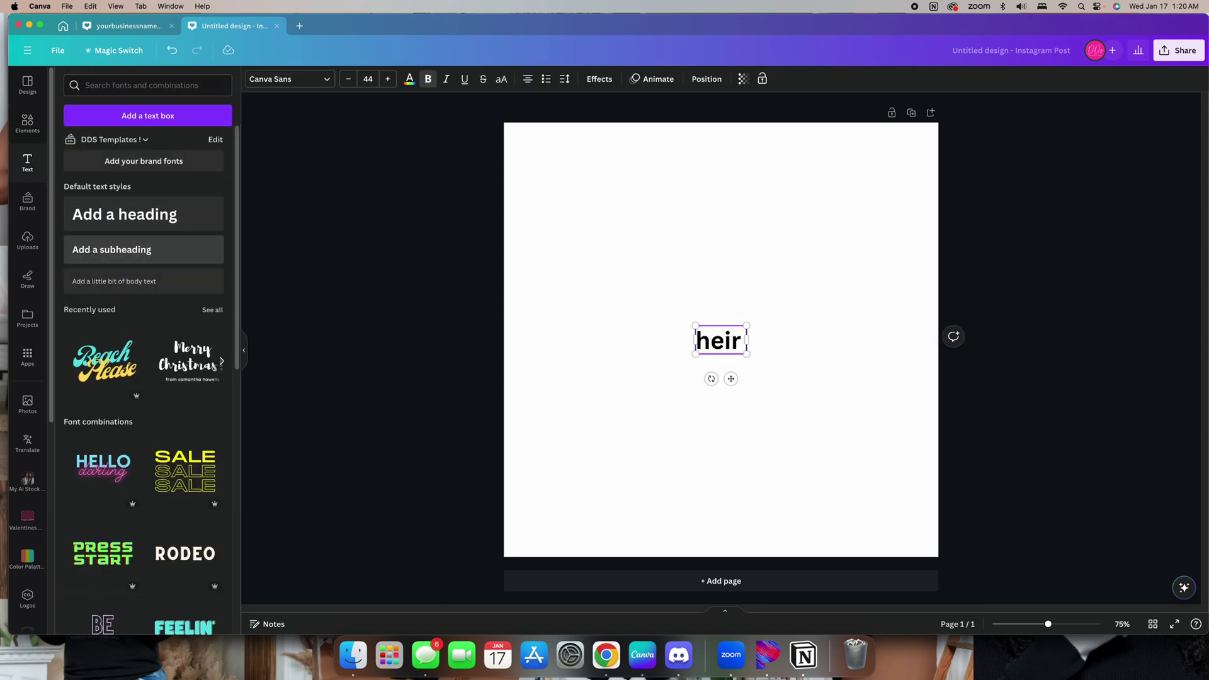
{"action": "type", "text": " tresses"}
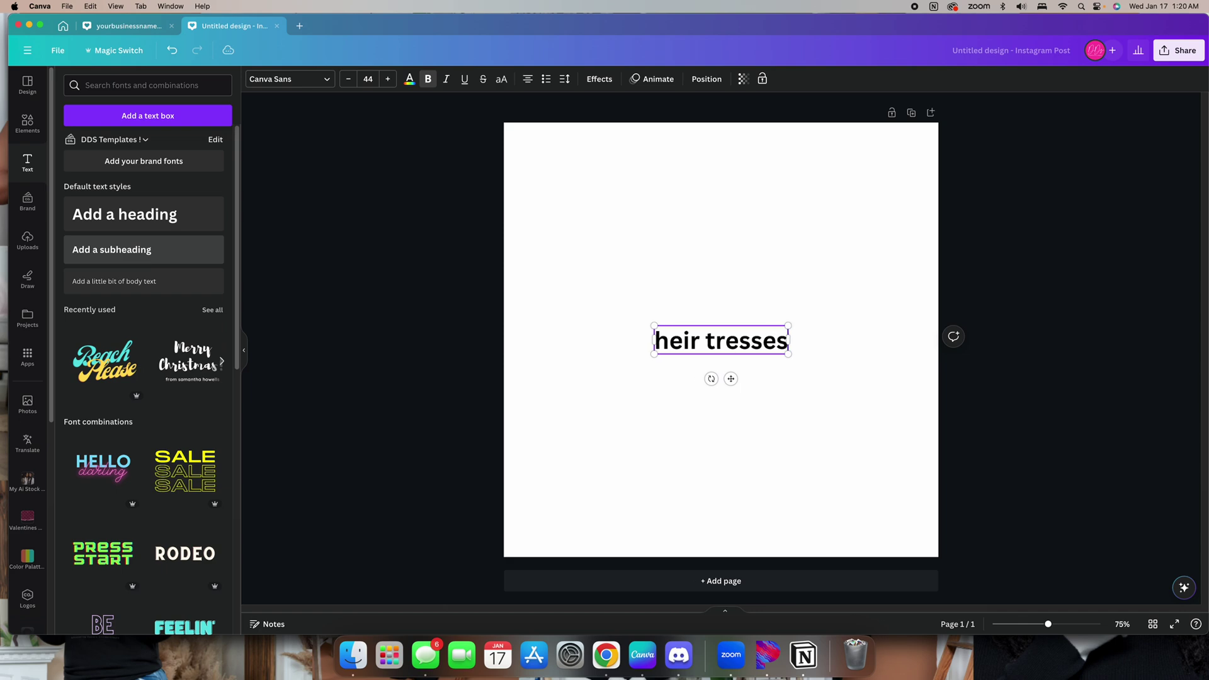
{"action": "type", "text": " a p"}
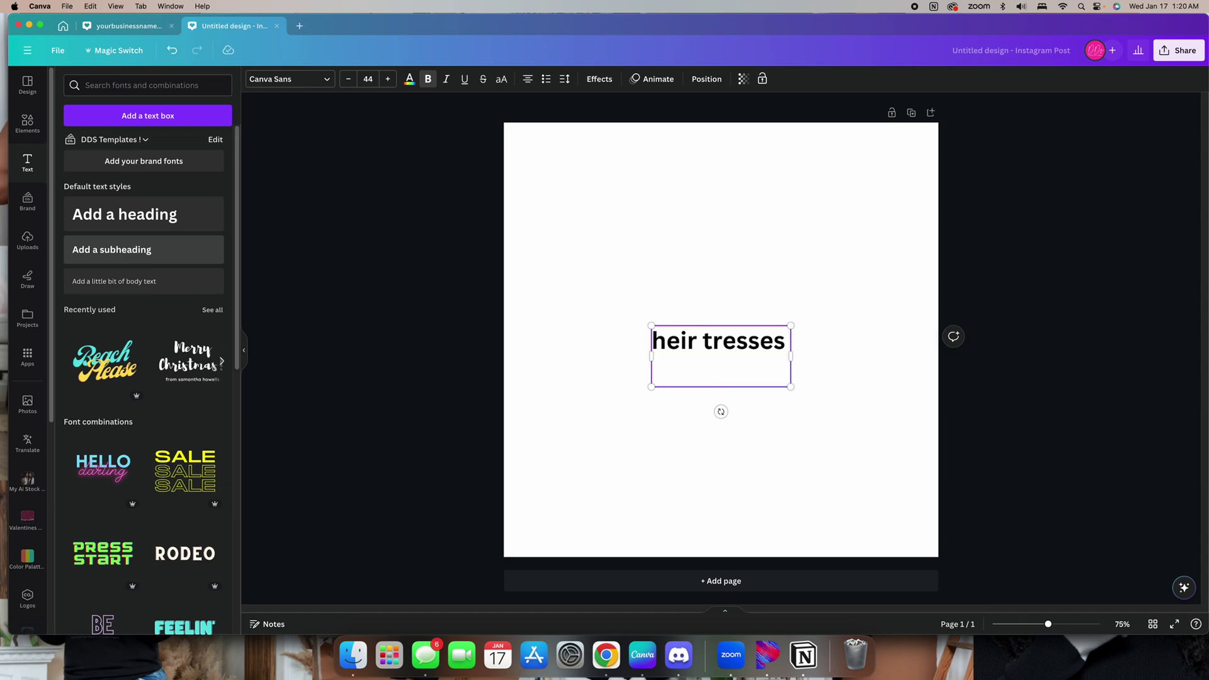
{"action": "type", "text": "lac"}
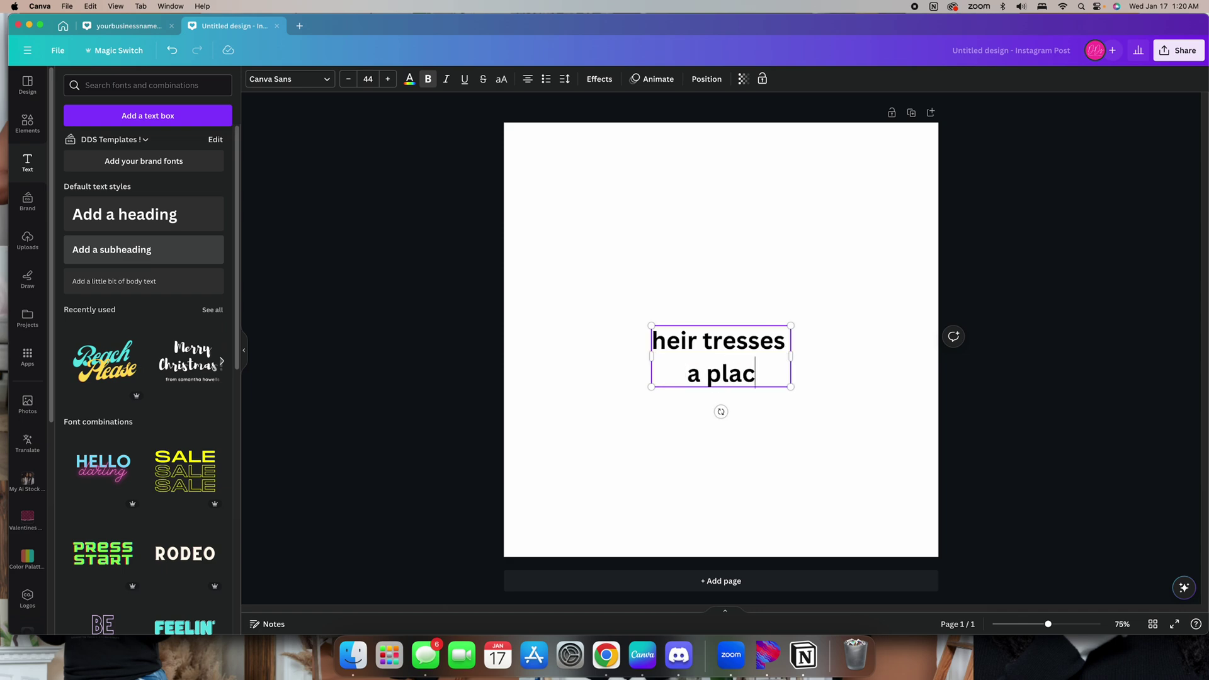
{"action": "type", "text": "e to feel"}
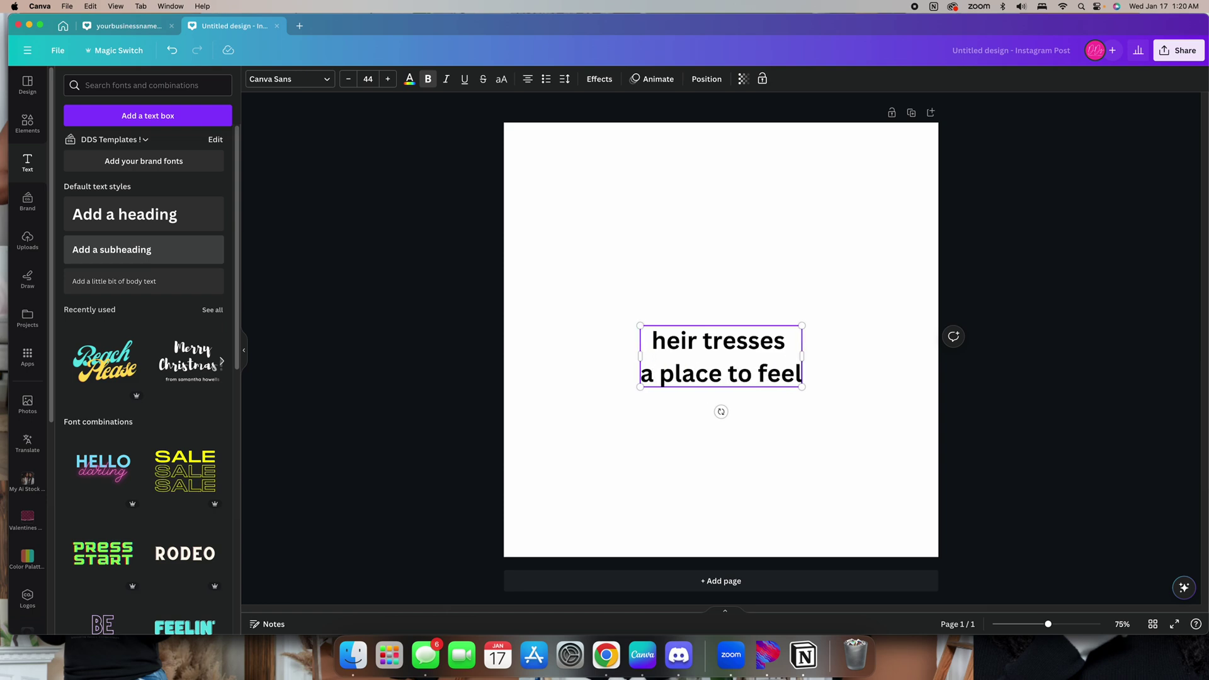
{"action": "key", "text": "BackSpace"}
{"action": "key", "text": "BackSpace"}
{"action": "key", "text": "BackSpace"}
{"action": "key", "text": "BackSpace"}
{"action": "key", "text": "BackSpace"}
{"action": "key", "text": "BackSpace"}
{"action": "key", "text": "BackSpace"}
{"action": "key", "text": "BackSpace"}
{"action": "key", "text": "BackSpace"}
{"action": "key", "text": "BackSpace"}
{"action": "key", "text": "BackSpace"}
{"action": "key", "text": "BackSpace"}
{"action": "key", "text": "BackSpace"}
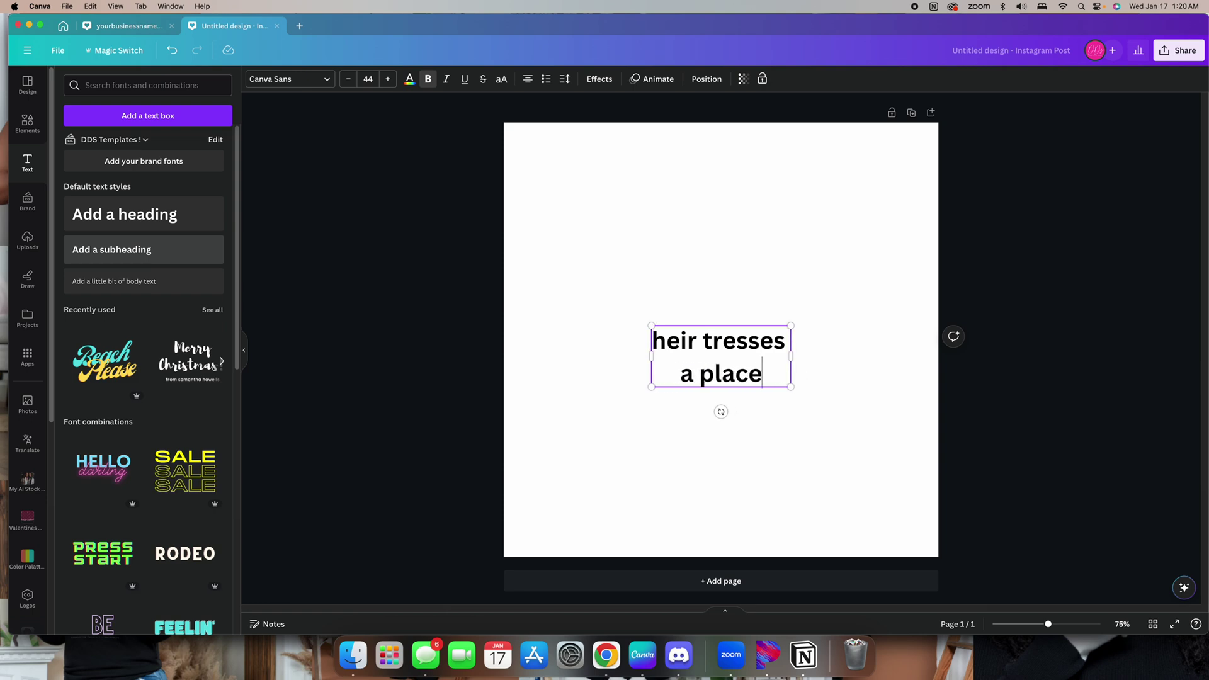
{"action": "key", "text": "BackSpace"}
{"action": "key", "text": "BackSpace"}
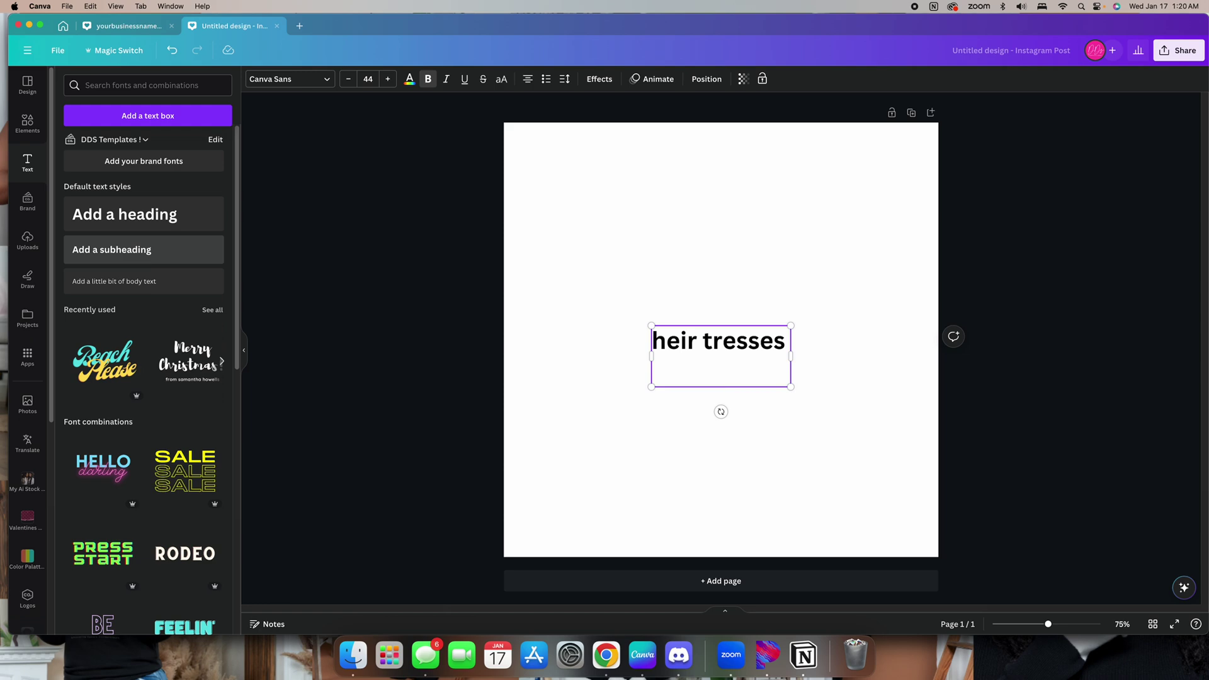
{"action": "type", "text": "the roya"}
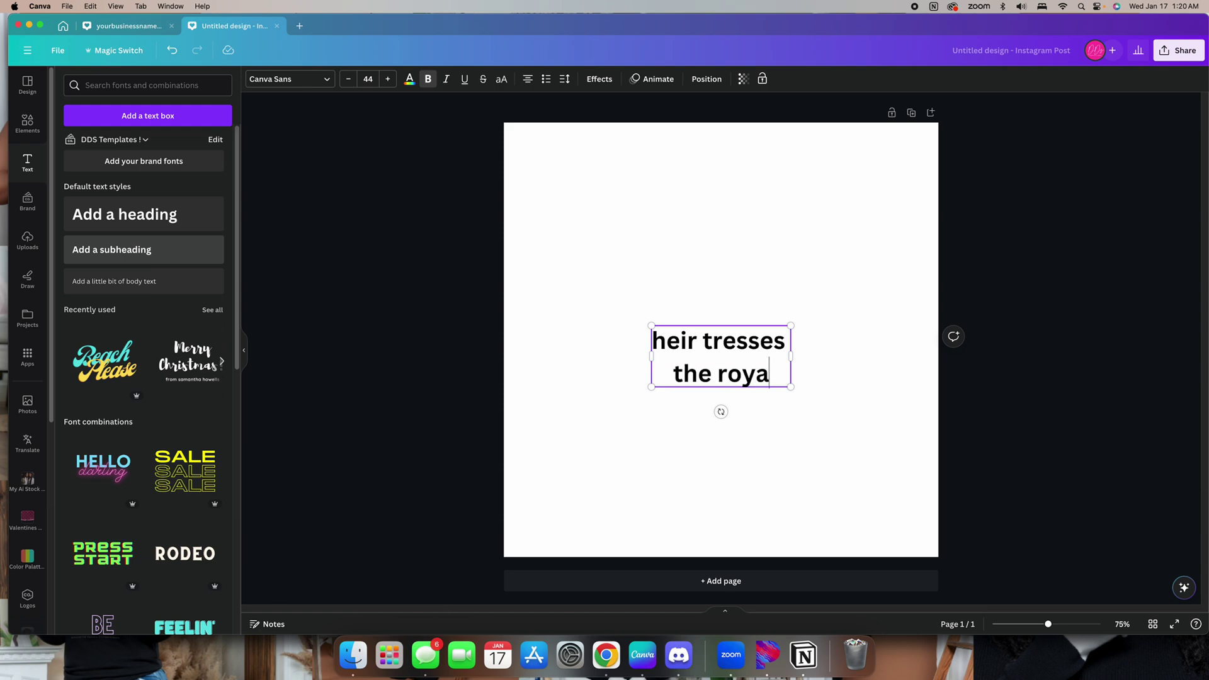
{"action": "type", "text": "lity strop"}
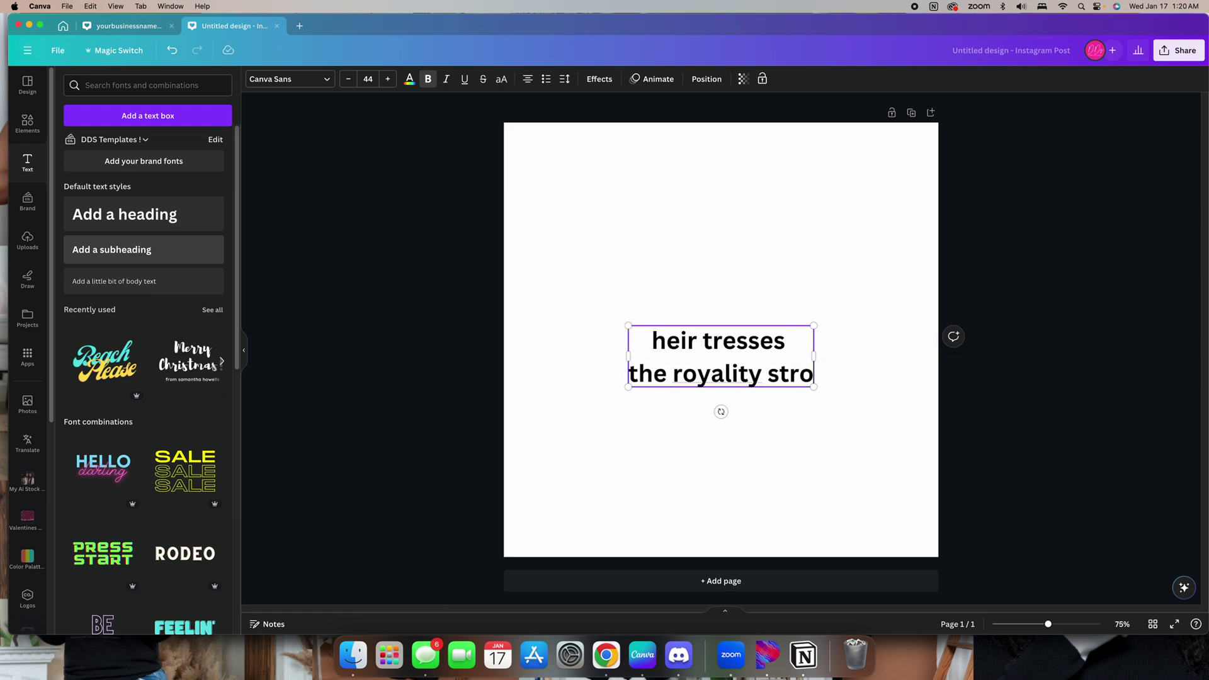
{"action": "key", "text": "BackSpace"}
{"action": "key", "text": "BackSpace"}
{"action": "key", "text": "BackSpace"}
{"action": "key", "text": "BackSpace"}
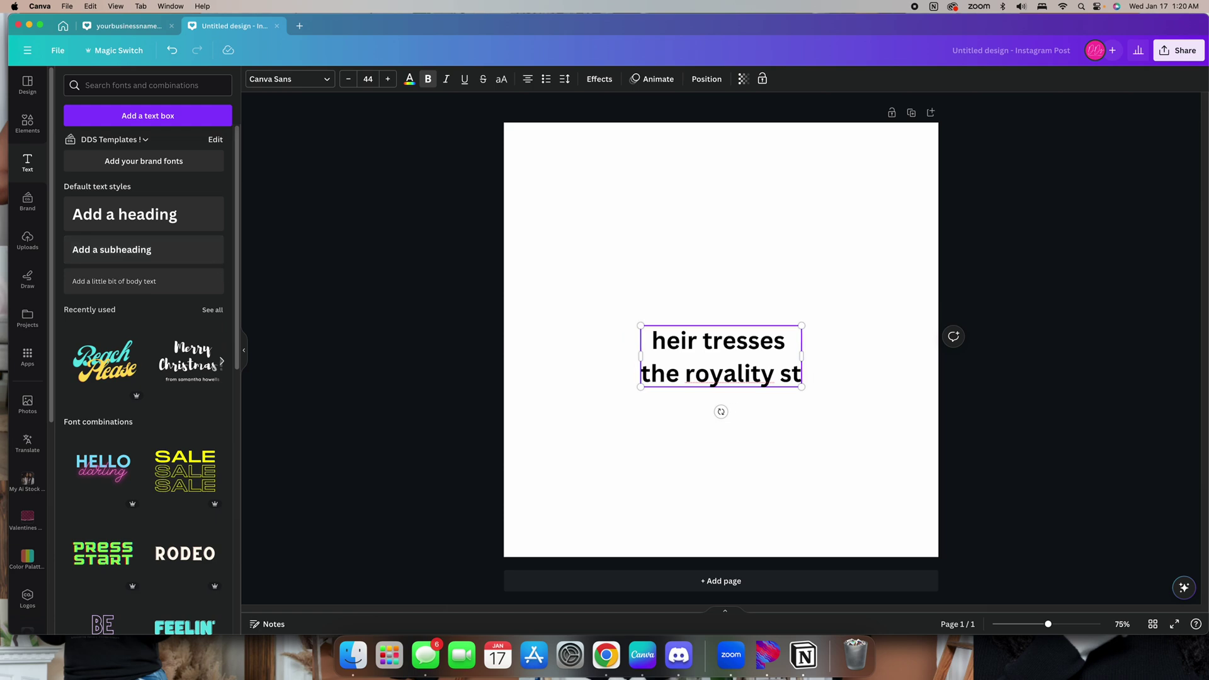
{"action": "type", "text": "hop"}
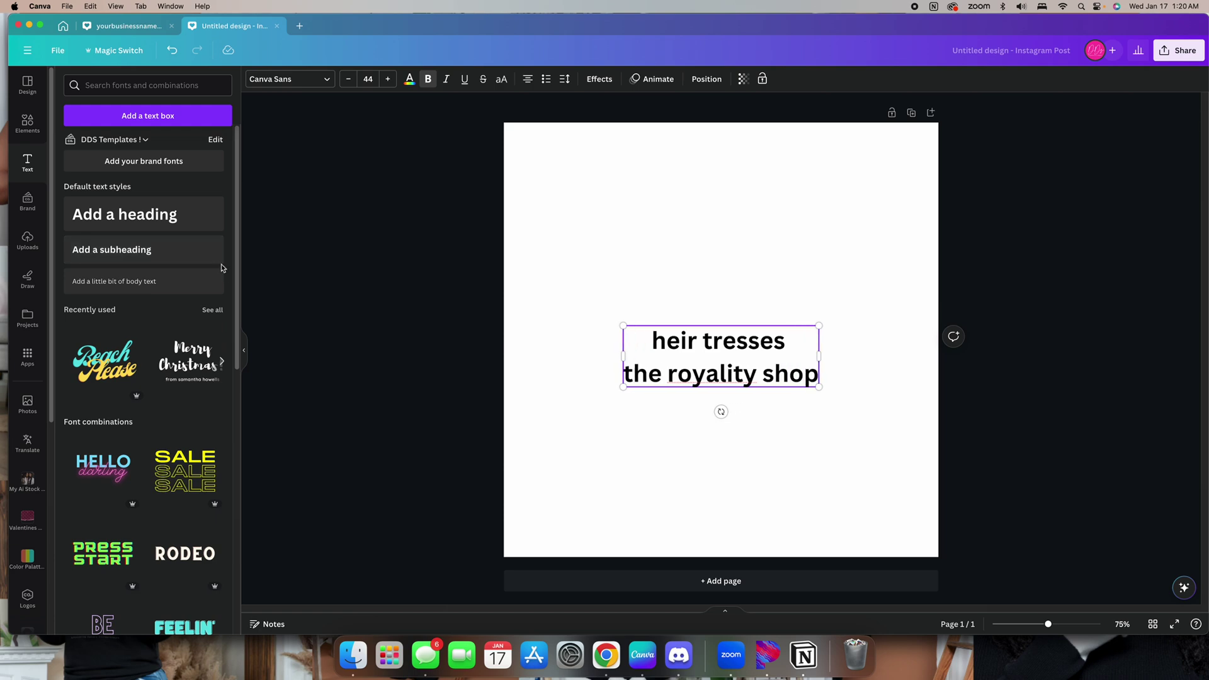
Correct 'royality' to 'royalty', then move the title to the page top and shrink it
{"action": "right_click", "coordinate": [709, 376]}
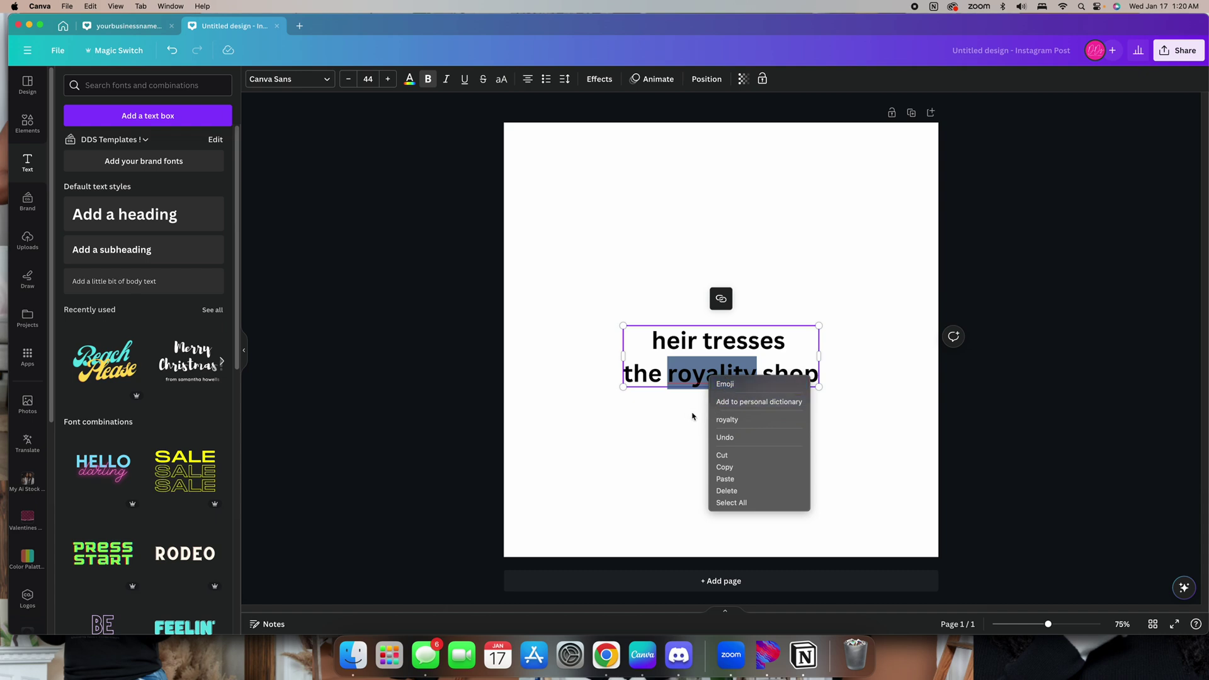
{"action": "left_click", "coordinate": [727, 419]}
{"action": "left_click_drag", "start_coordinate": [711, 375], "coordinate": [718, 177]}
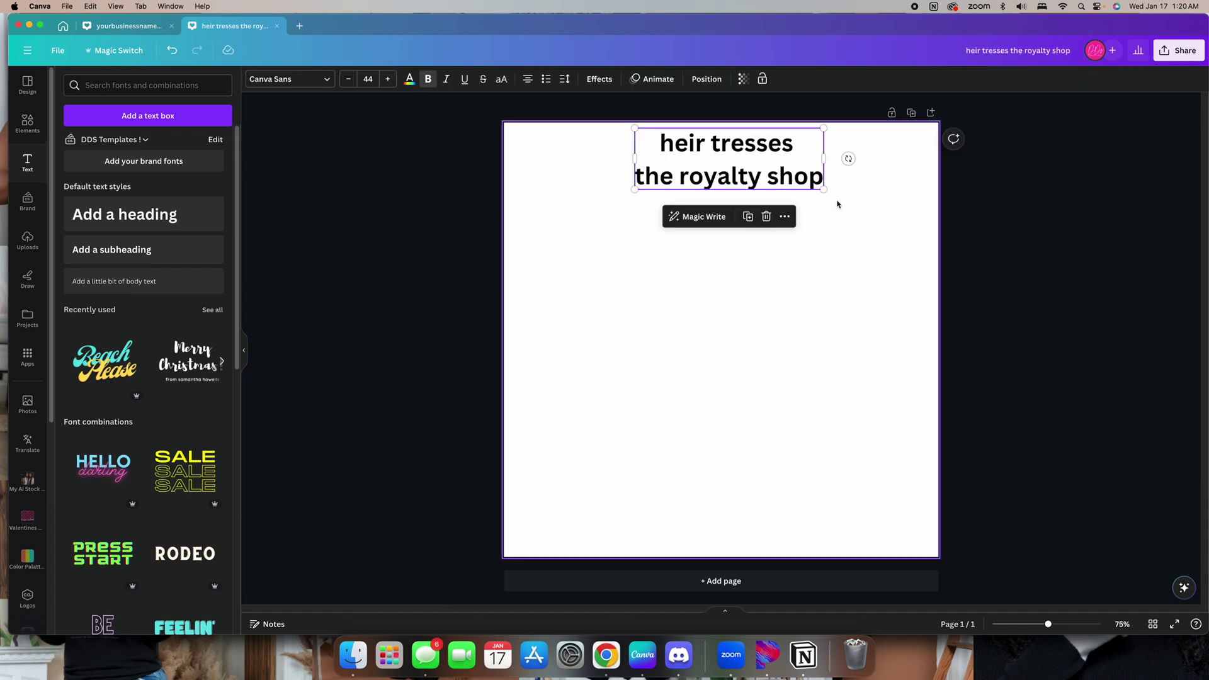
{"action": "left_click_drag", "start_coordinate": [823, 189], "coordinate": [727, 150]}
Reposition the small two-line title at the top
{"action": "left_click", "coordinate": [734, 240]}
{"action": "left_click", "coordinate": [698, 146]}
{"action": "left_click", "coordinate": [688, 248]}
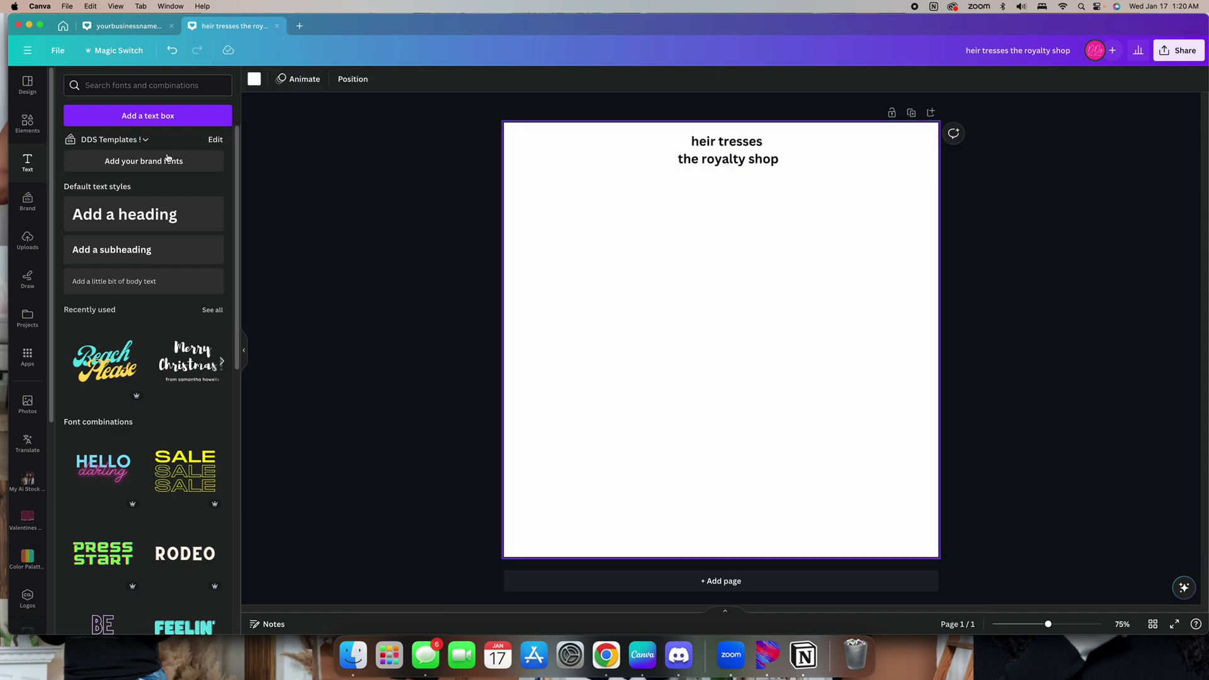
Add a new heading reading 'heir' in the middle of the page
{"action": "left_click", "coordinate": [139, 205]}
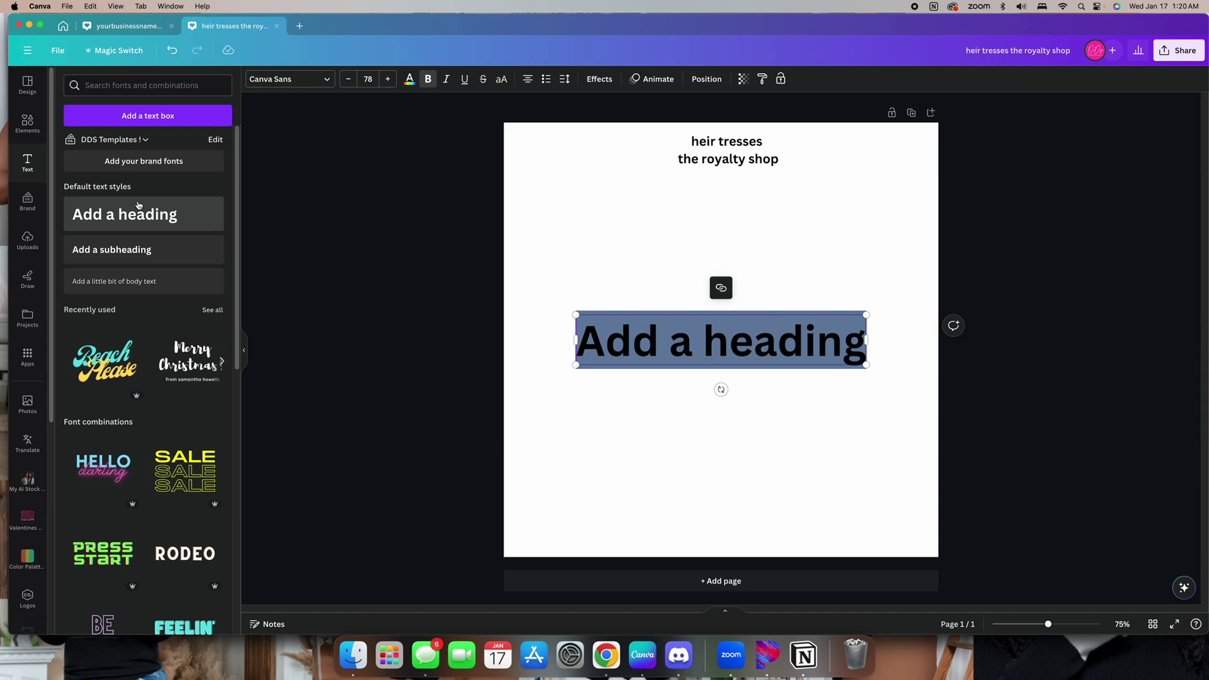
{"action": "type", "text": "heir"}
{"action": "left_click", "coordinate": [634, 407]}
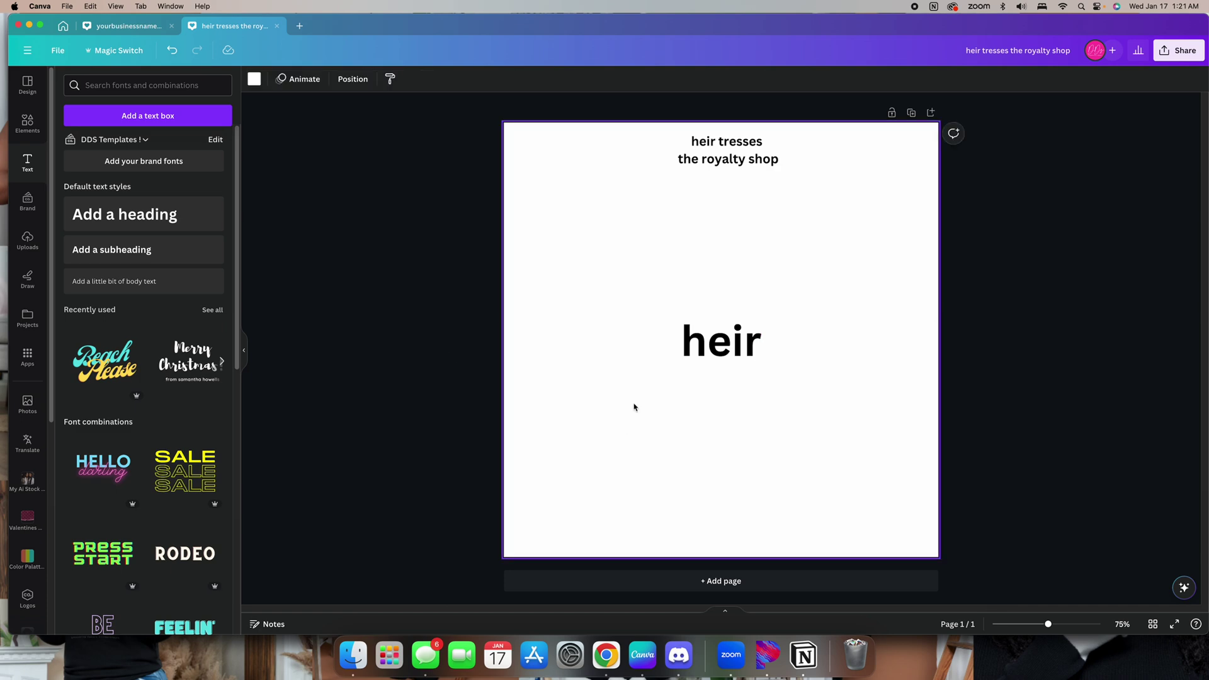
{"action": "left_click", "coordinate": [726, 336]}
Apply the Arcadian font to the heading and make it uppercase HEIR
{"action": "left_click", "coordinate": [270, 82]}
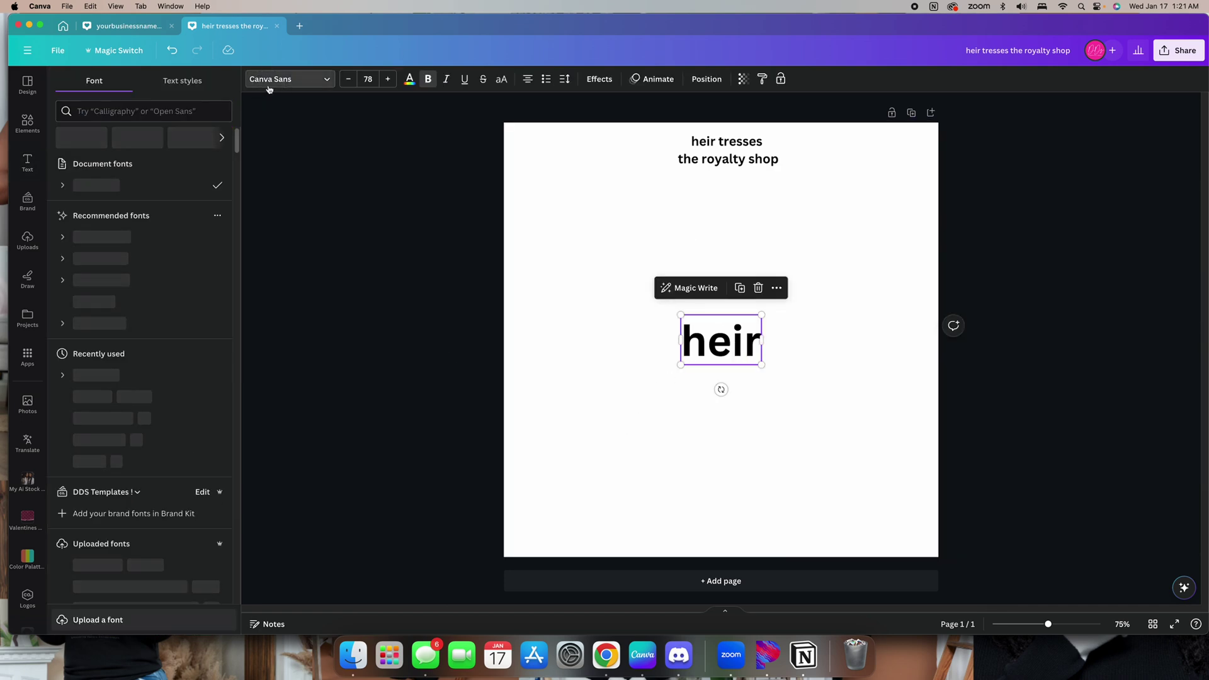
{"action": "scroll", "coordinate": [114, 352], "scroll_direction": "down", "scroll_amount": 10}
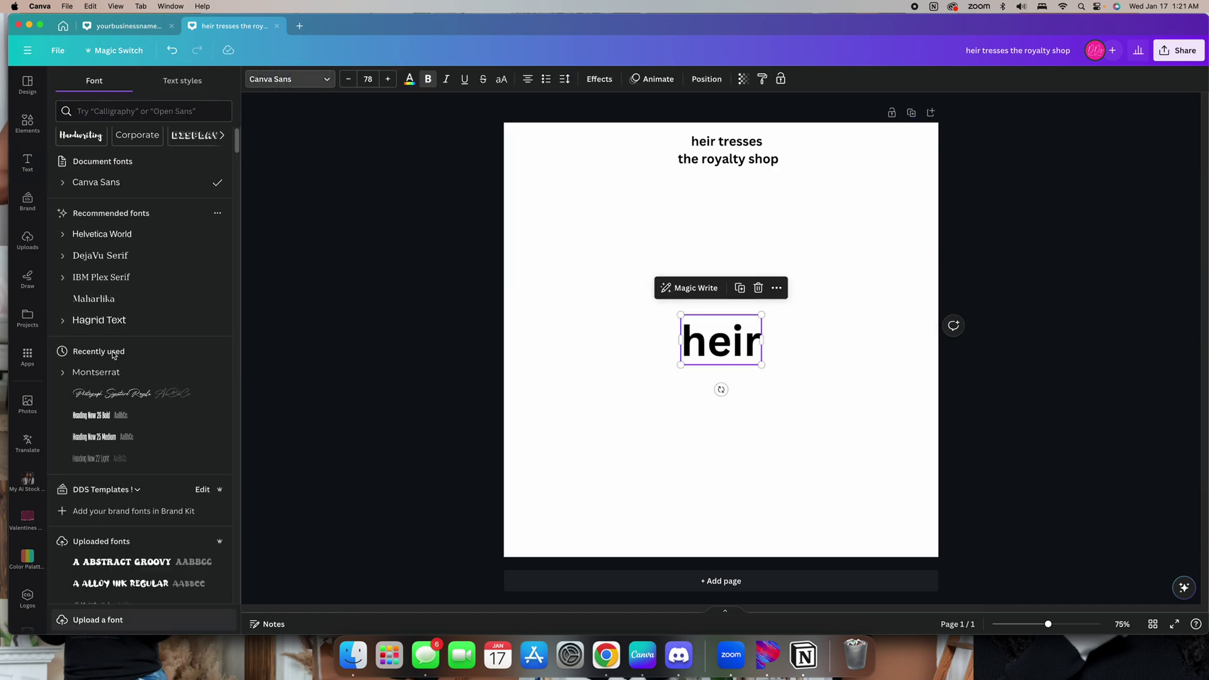
{"action": "scroll", "coordinate": [114, 353], "scroll_direction": "down", "scroll_amount": 3}
{"action": "scroll", "coordinate": [112, 327], "scroll_direction": "up", "scroll_amount": 8}
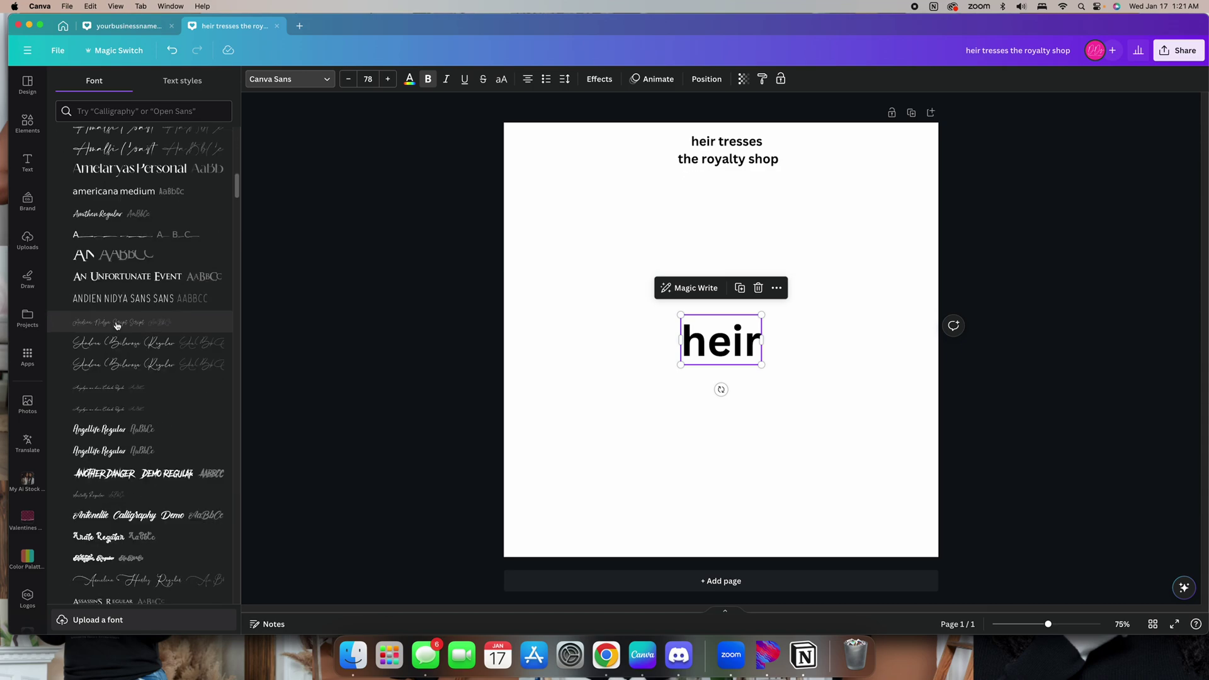
{"action": "scroll", "coordinate": [108, 324], "scroll_direction": "down", "scroll_amount": 9}
{"action": "scroll", "coordinate": [107, 324], "scroll_direction": "down", "scroll_amount": 15}
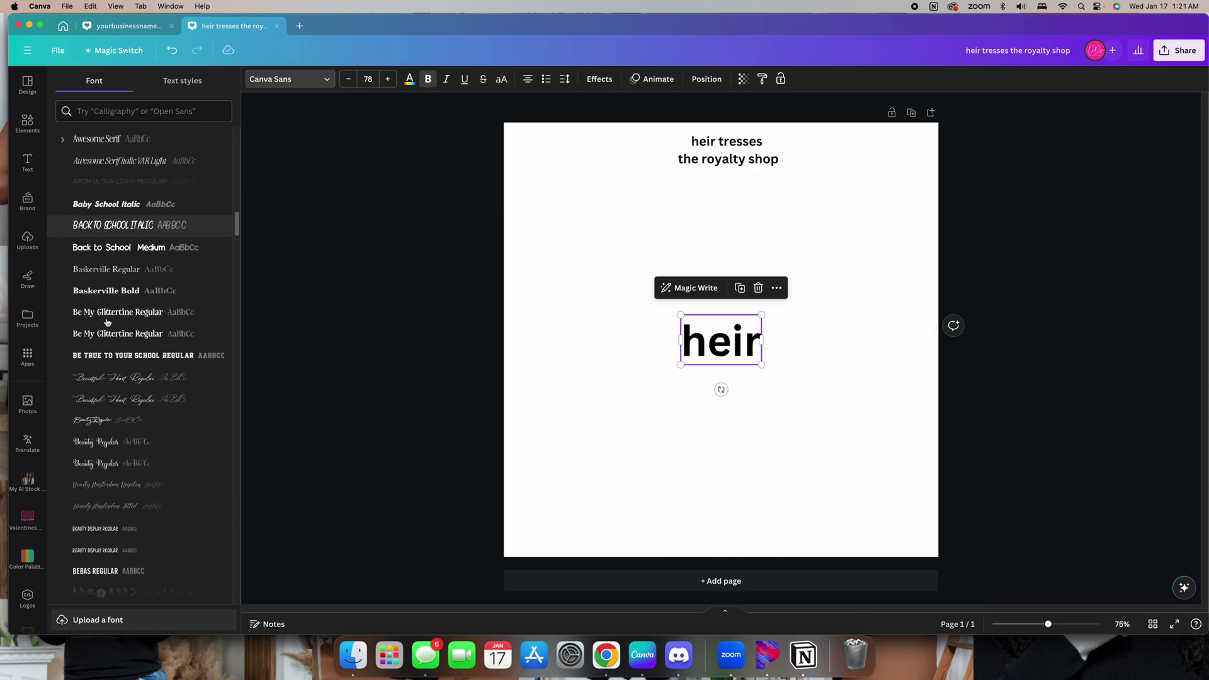
{"action": "scroll", "coordinate": [108, 322], "scroll_direction": "down", "scroll_amount": 20}
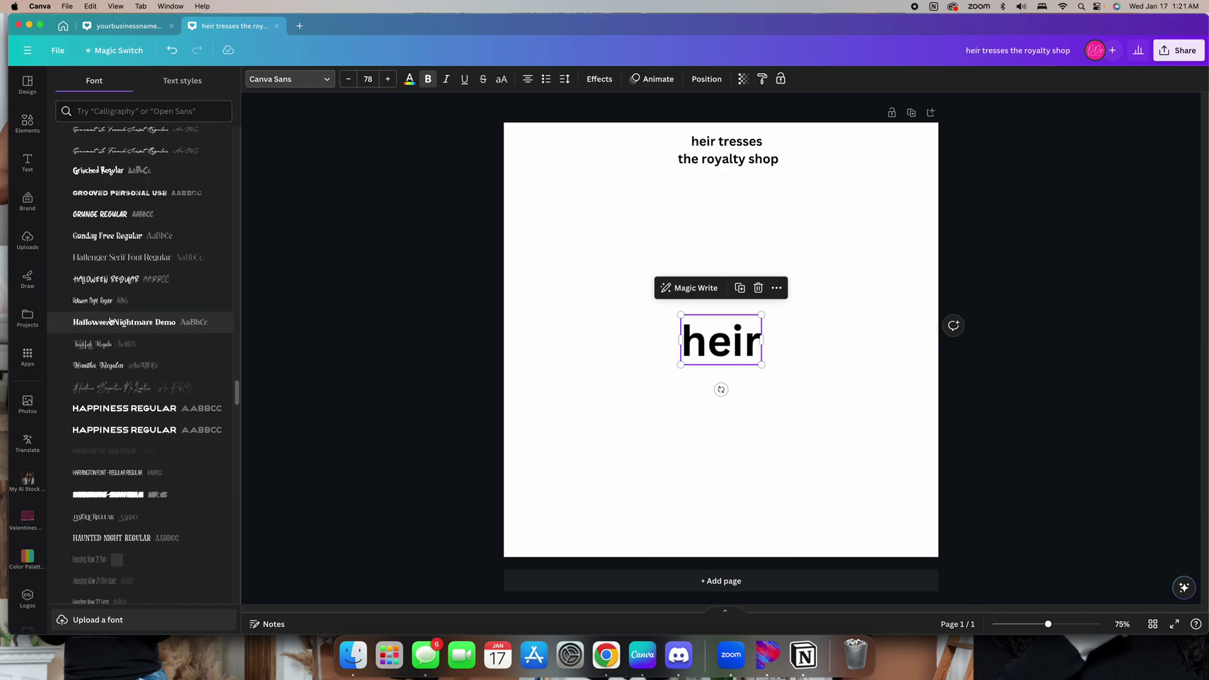
{"action": "scroll", "coordinate": [110, 321], "scroll_direction": "down", "scroll_amount": 20}
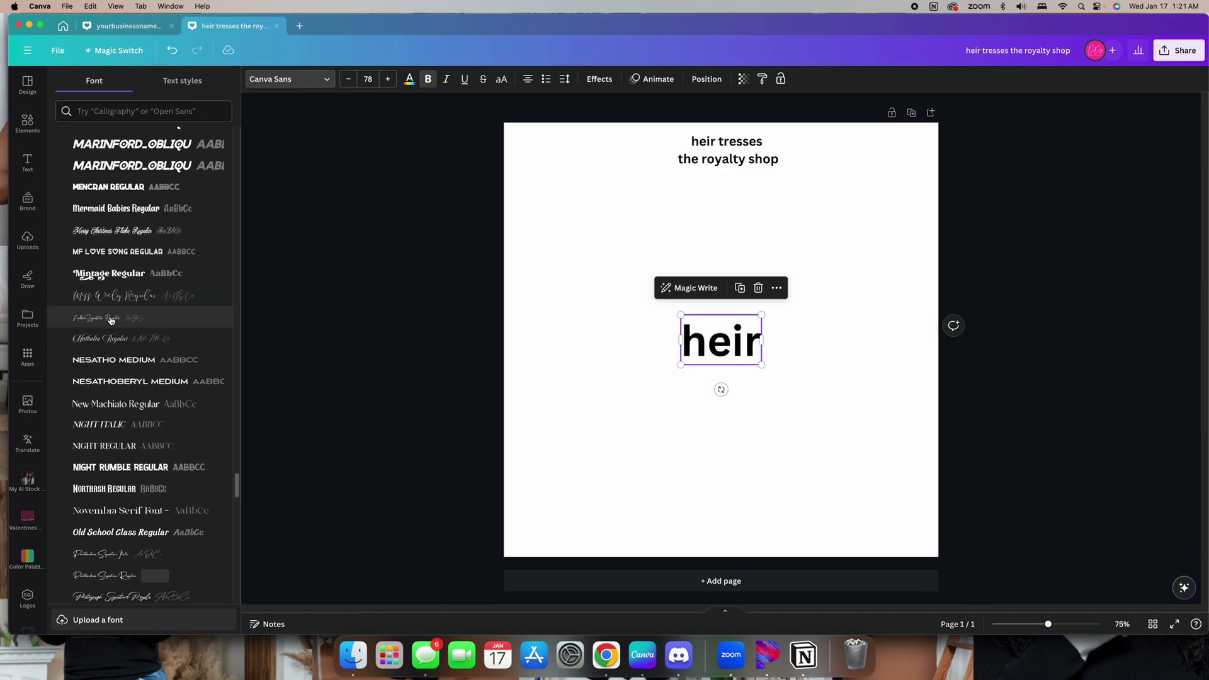
{"action": "scroll", "coordinate": [110, 321], "scroll_direction": "down", "scroll_amount": 20}
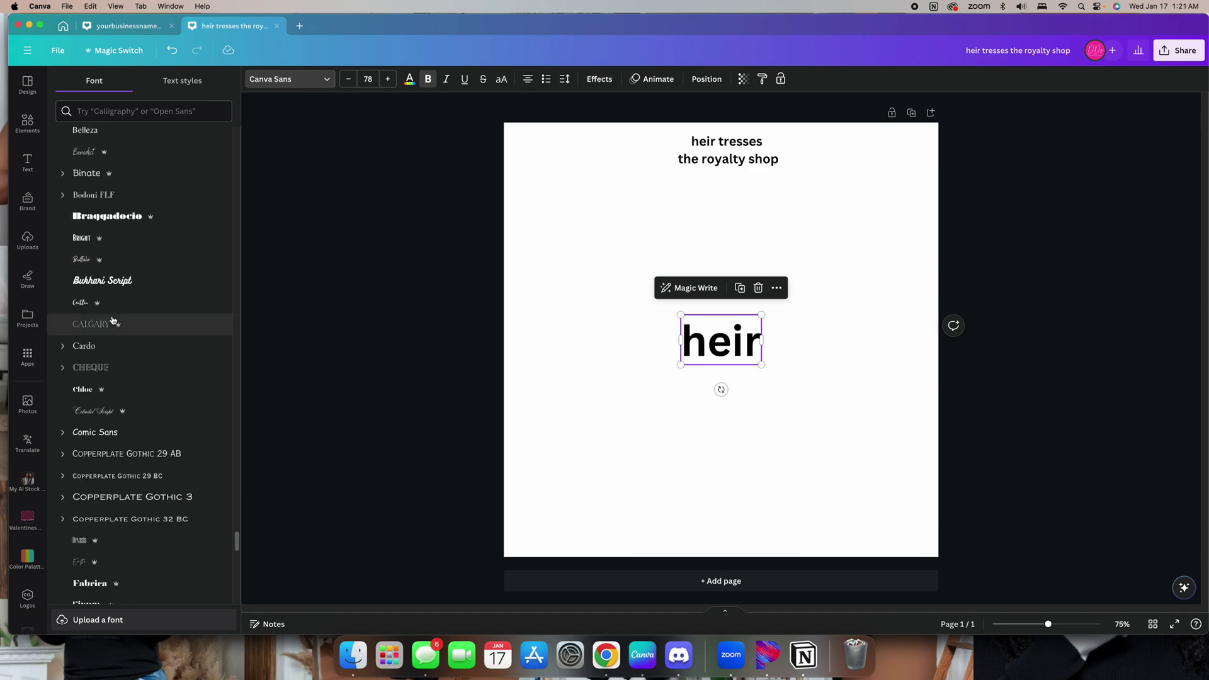
{"action": "scroll", "coordinate": [106, 322], "scroll_direction": "down", "scroll_amount": 8}
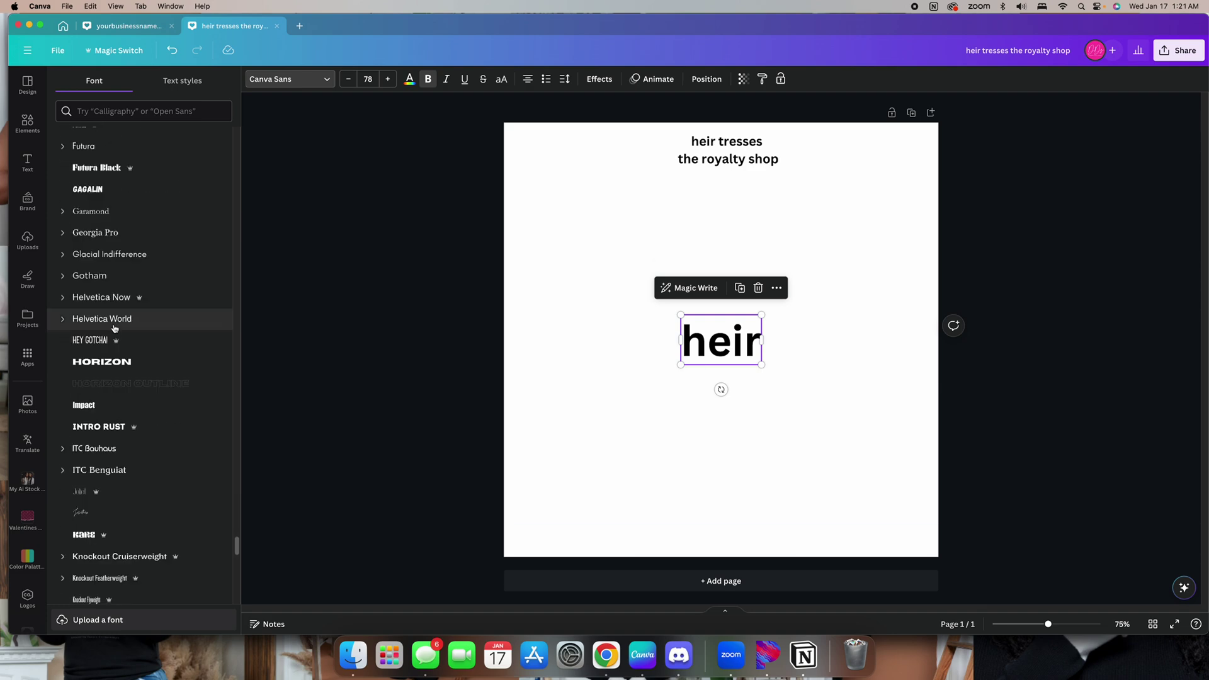
{"action": "scroll", "coordinate": [115, 328], "scroll_direction": "down", "scroll_amount": 15}
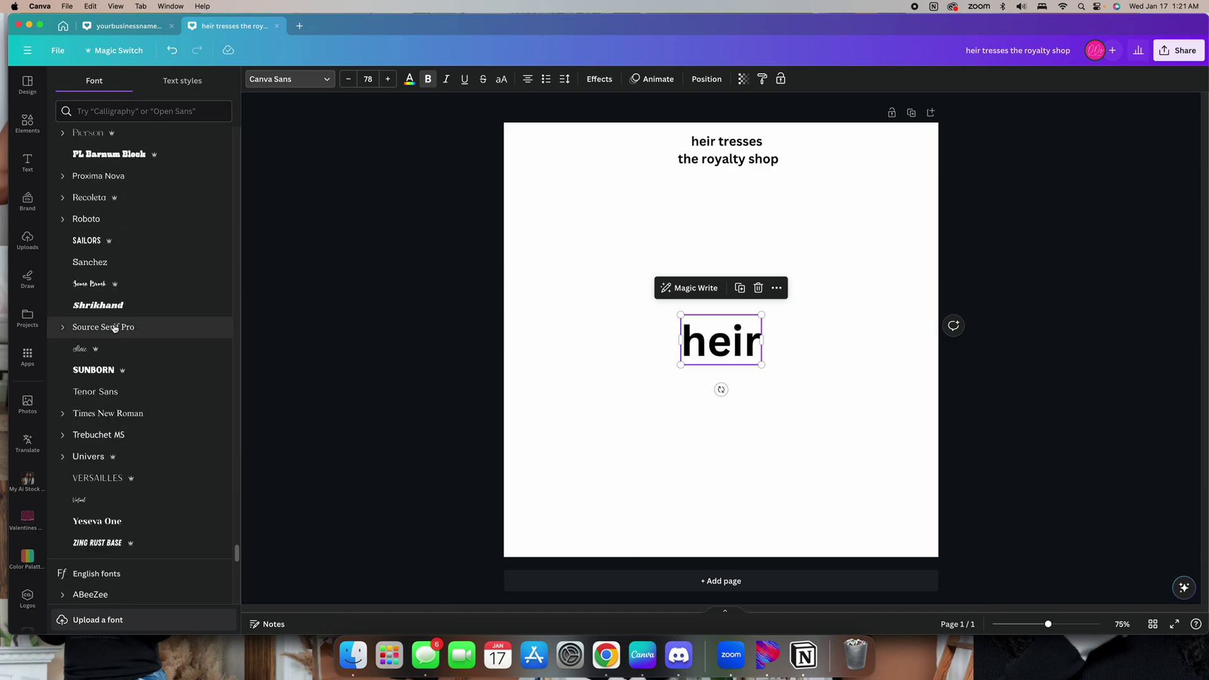
{"action": "scroll", "coordinate": [115, 328], "scroll_direction": "down", "scroll_amount": 10}
{"action": "scroll", "coordinate": [114, 328], "scroll_direction": "down", "scroll_amount": 8}
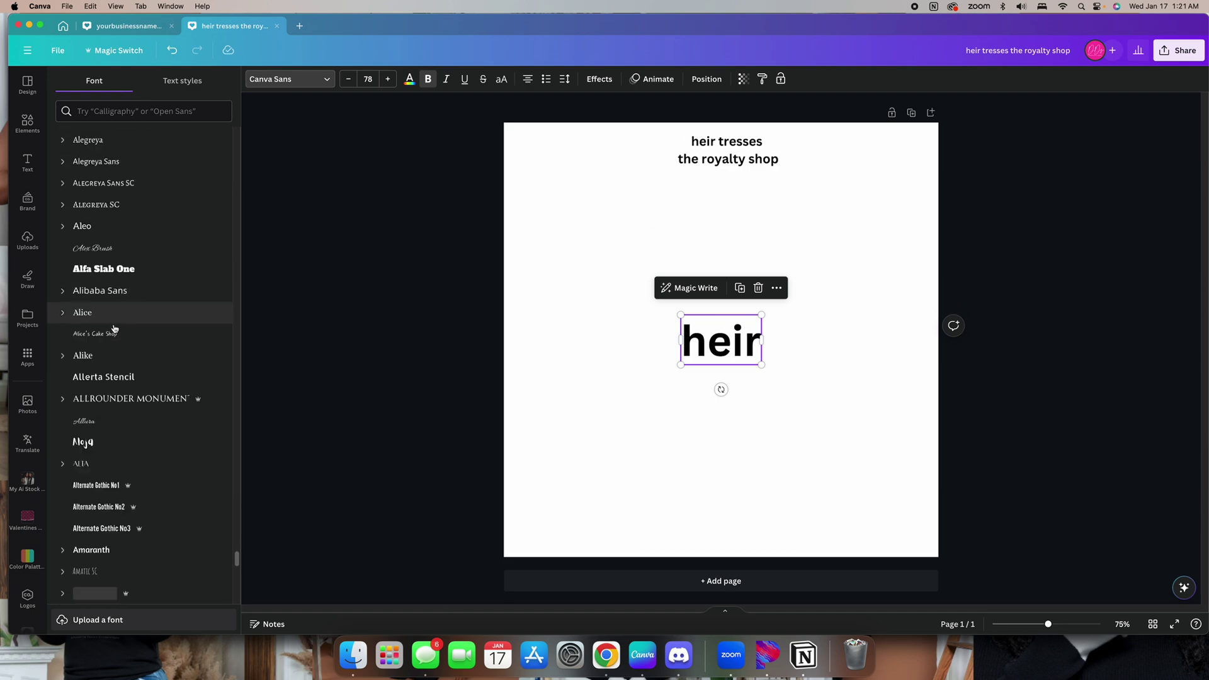
{"action": "scroll", "coordinate": [114, 328], "scroll_direction": "down", "scroll_amount": 10}
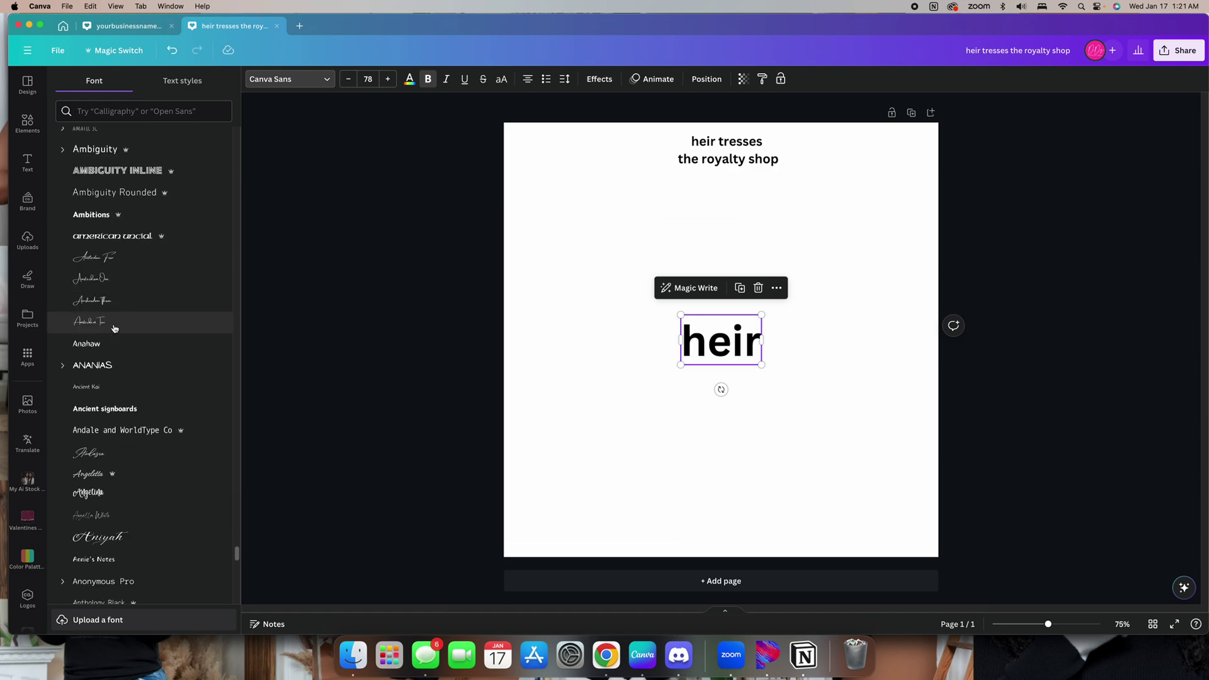
{"action": "scroll", "coordinate": [115, 328], "scroll_direction": "down", "scroll_amount": 10}
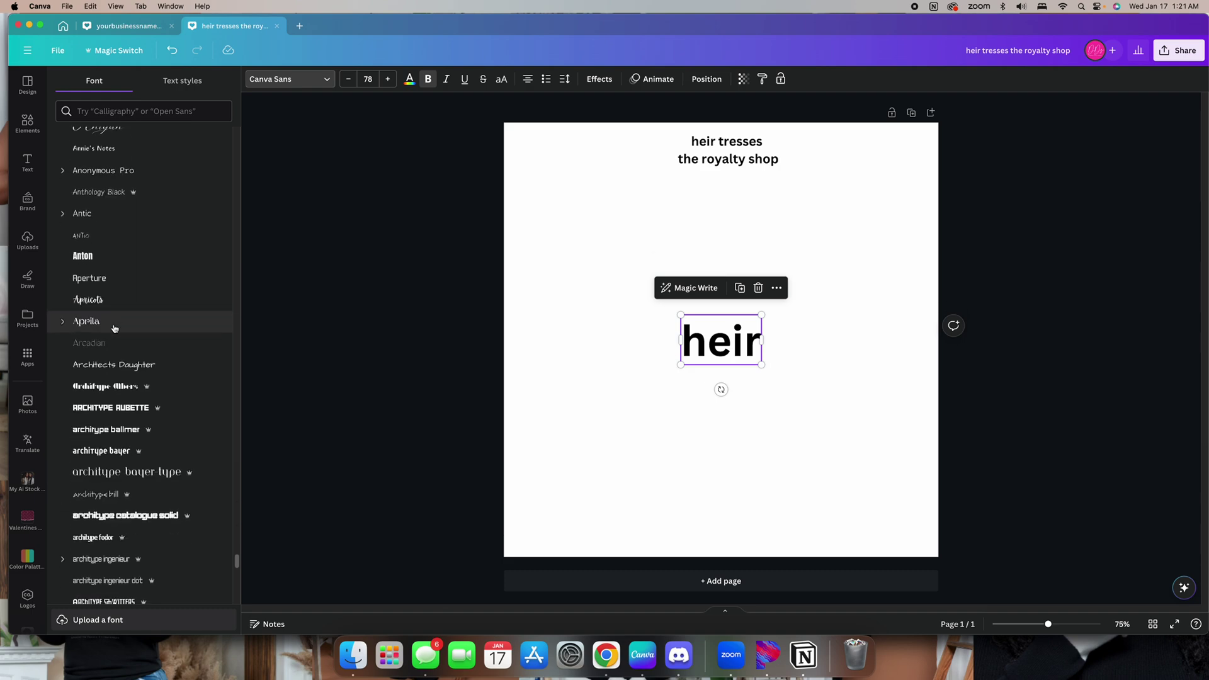
{"action": "left_click", "coordinate": [89, 254]}
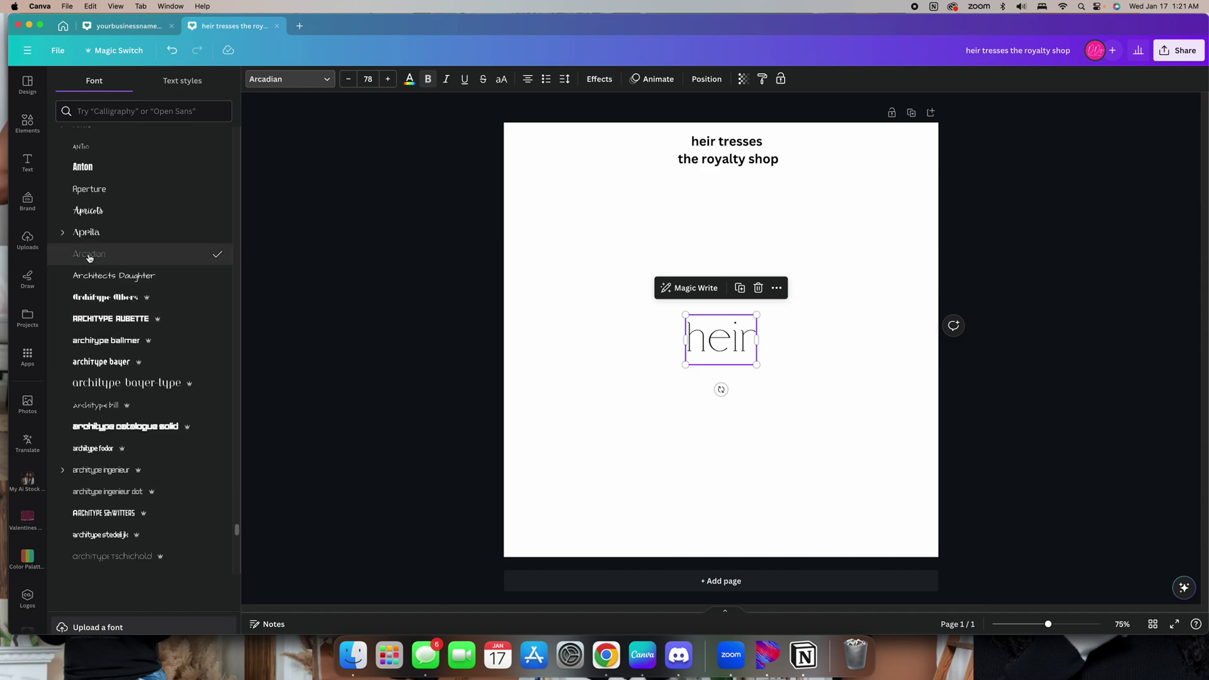
{"action": "left_click", "coordinate": [502, 81]}
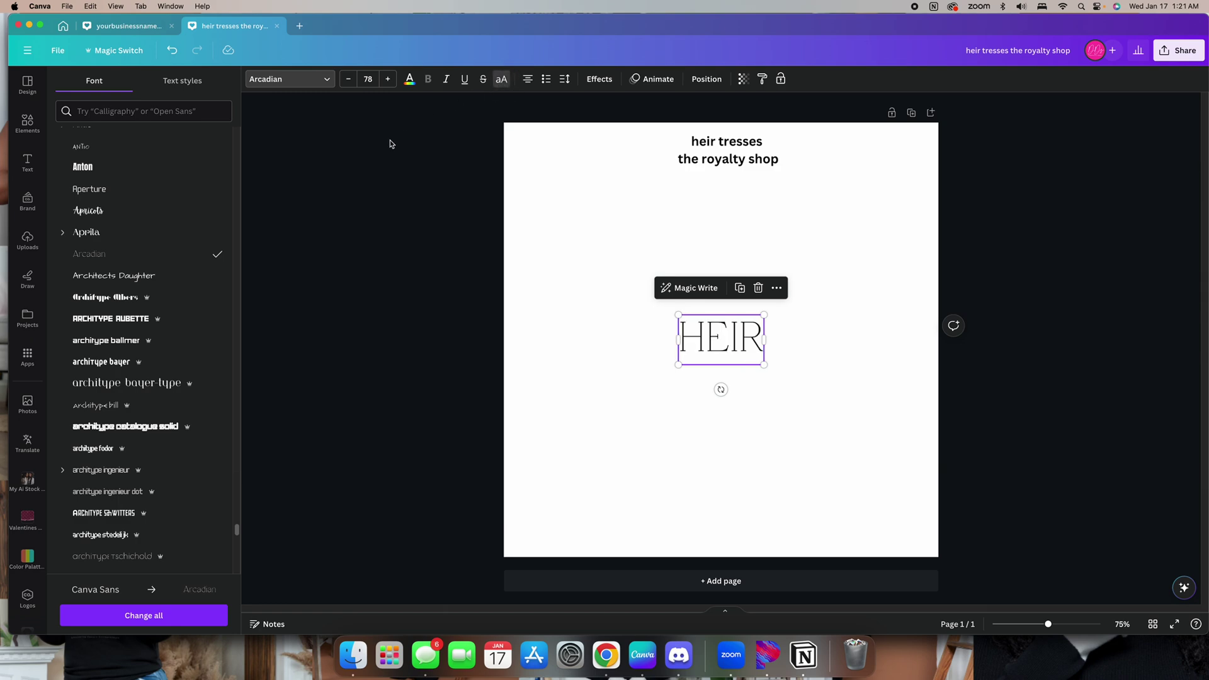
Settle HEIR on the Balgin expanded font after trying Atteron and Balgin
{"action": "scroll", "coordinate": [101, 347], "scroll_direction": "down", "scroll_amount": 3}
{"action": "scroll", "coordinate": [101, 347], "scroll_direction": "down", "scroll_amount": 10}
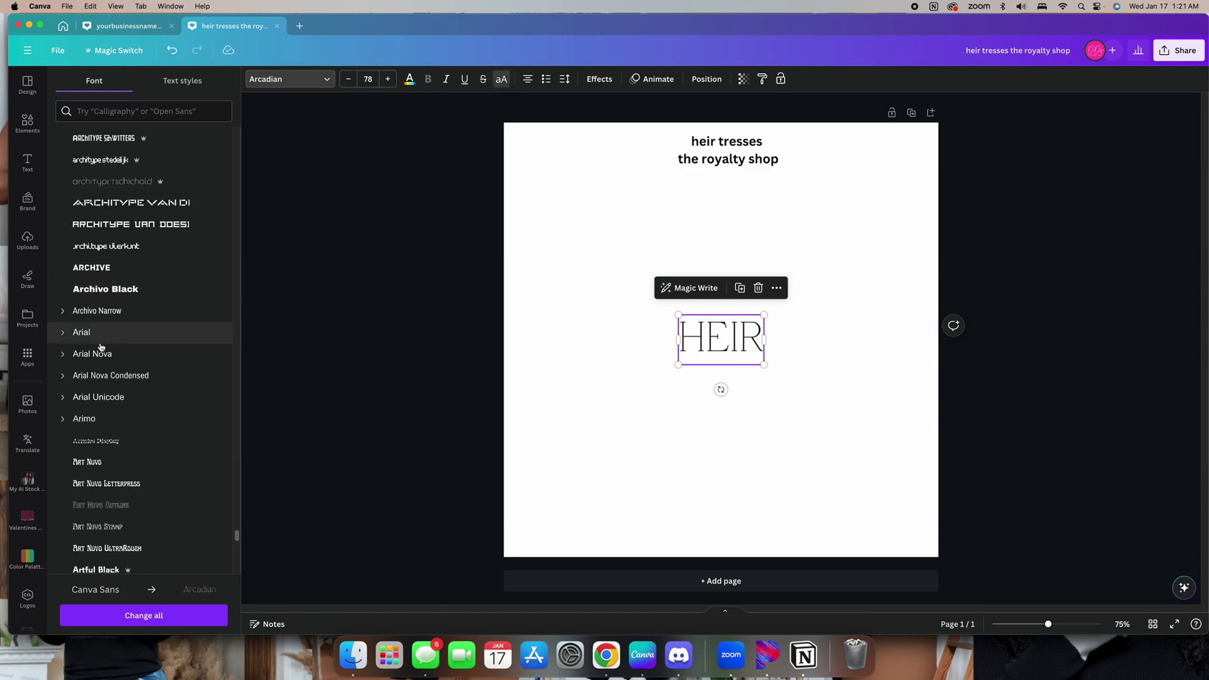
{"action": "left_click", "coordinate": [88, 394]}
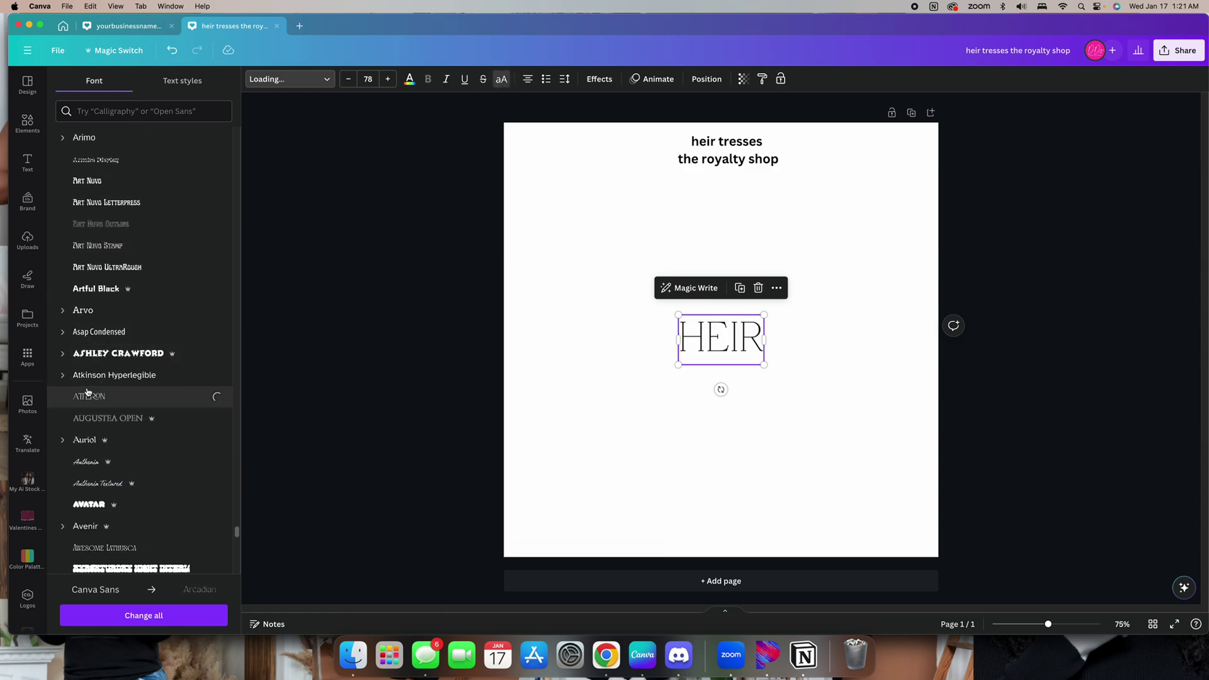
{"action": "scroll", "coordinate": [88, 392], "scroll_direction": "down", "scroll_amount": 5}
{"action": "scroll", "coordinate": [88, 393], "scroll_direction": "down", "scroll_amount": 3}
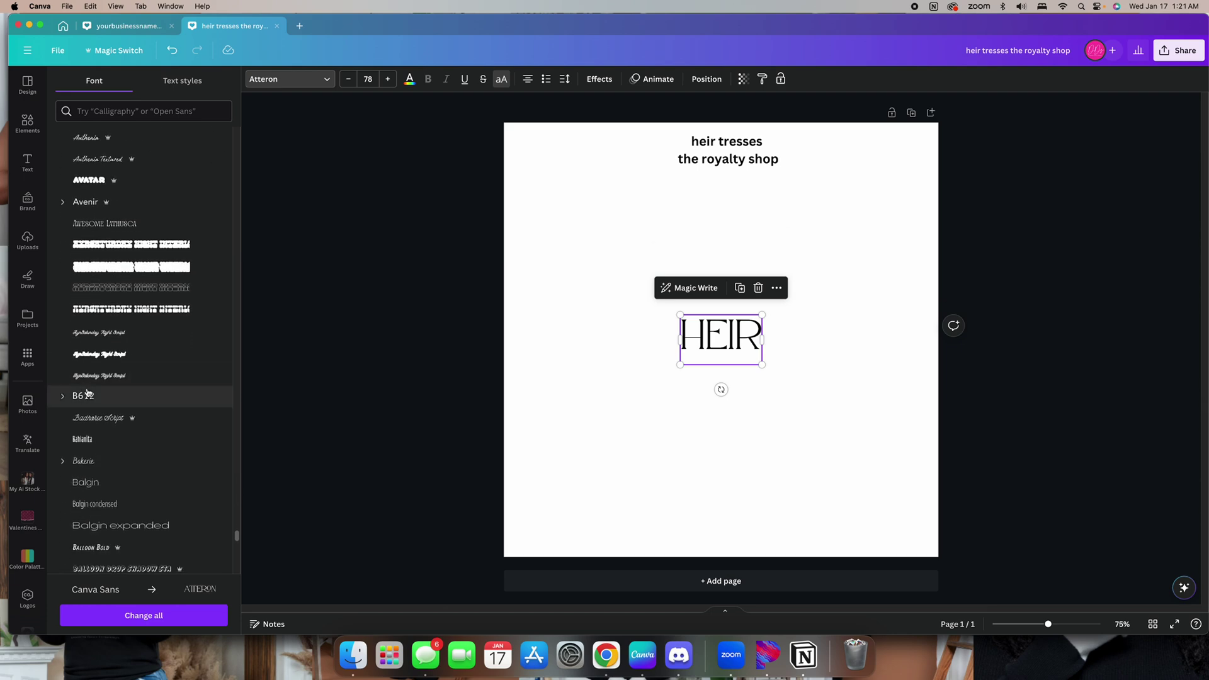
{"action": "scroll", "coordinate": [89, 393], "scroll_direction": "down", "scroll_amount": 5}
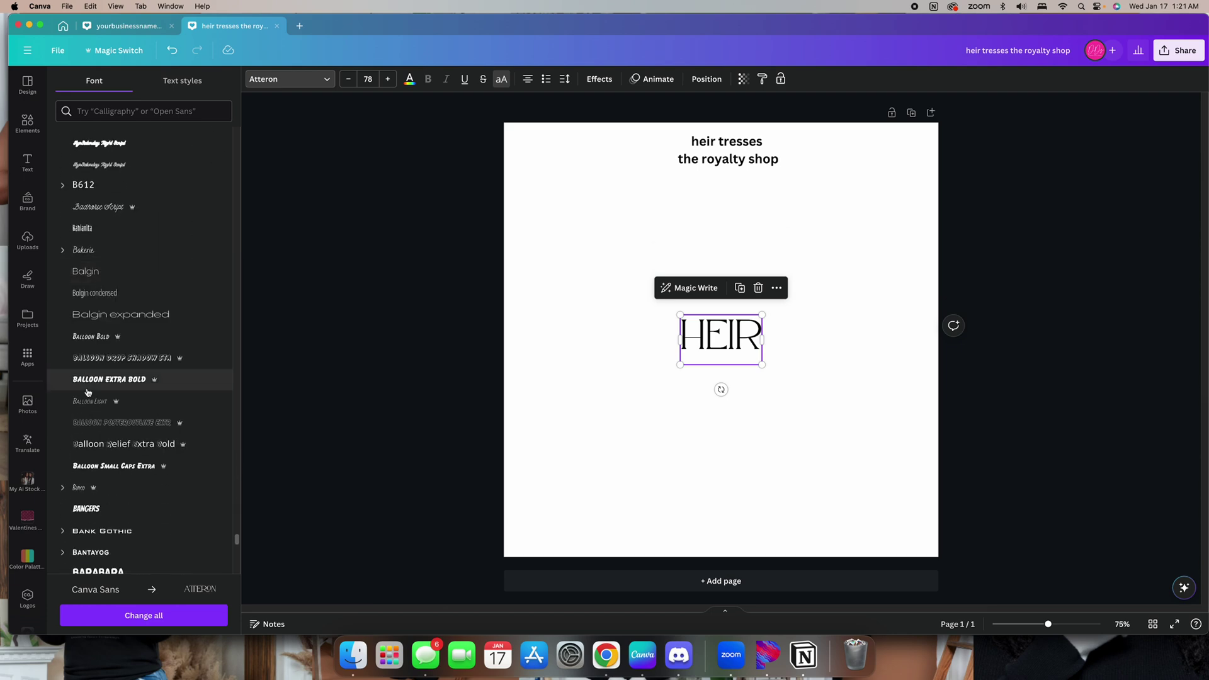
{"action": "left_click", "coordinate": [101, 318]}
{"action": "left_click", "coordinate": [99, 280]}
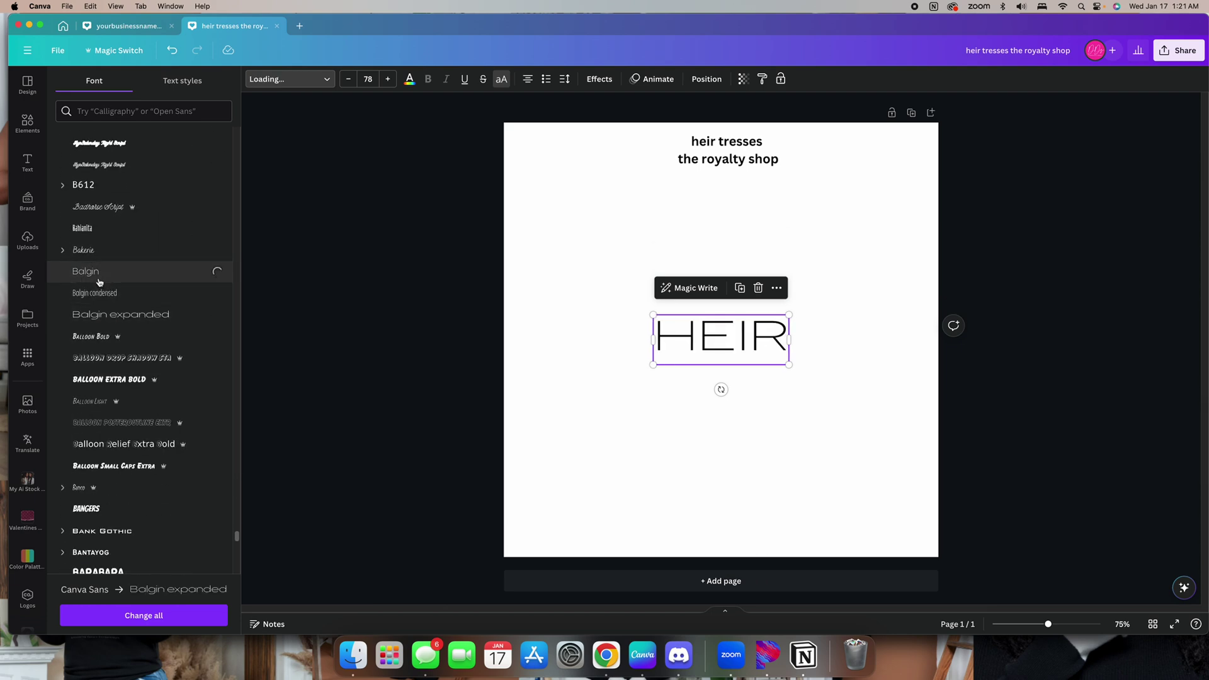
{"action": "left_click", "coordinate": [105, 320]}
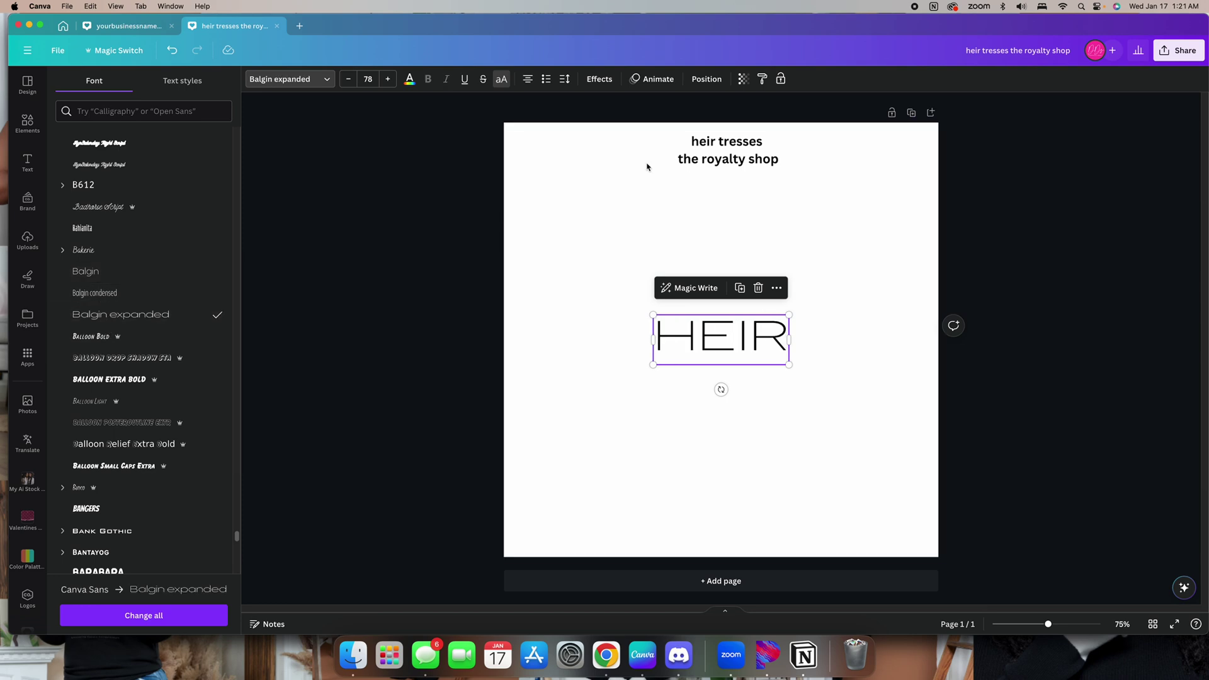
{"action": "left_click", "coordinate": [564, 79]}
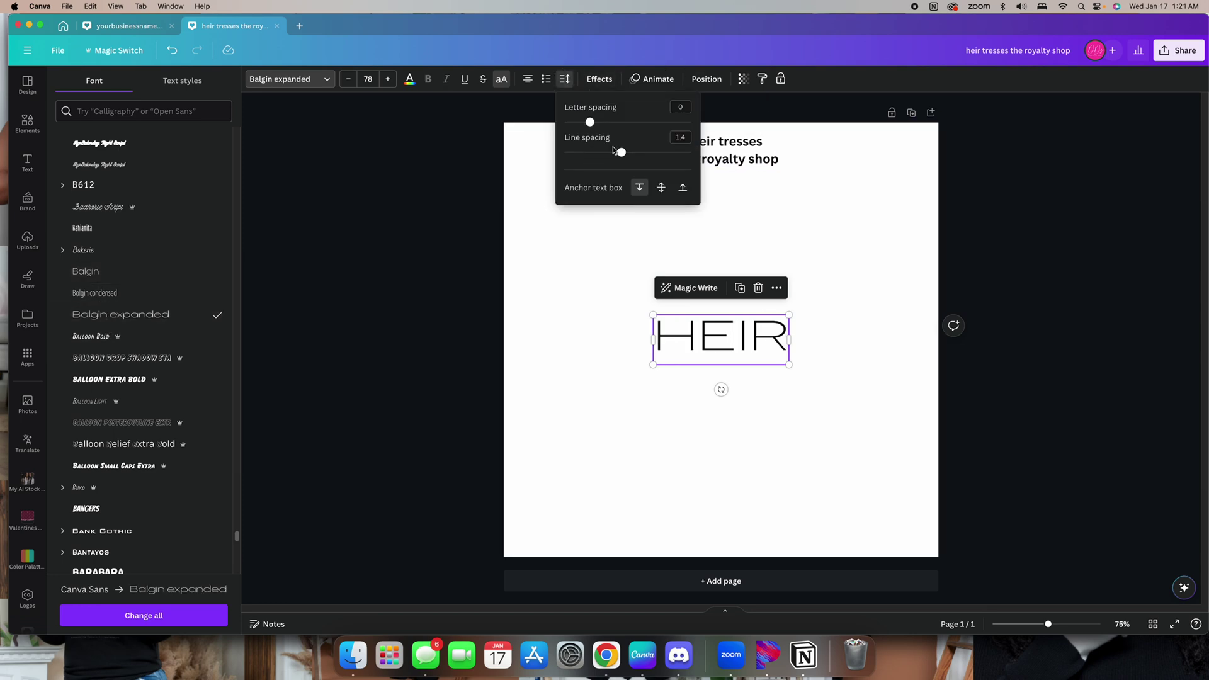
Reduce HEIR's line spacing to 1.19, move it left and enlarge it to size 113
{"action": "left_click_drag", "start_coordinate": [619, 153], "coordinate": [573, 123]}
{"action": "left_click", "coordinate": [750, 227]}
{"action": "left_click", "coordinate": [686, 329]}
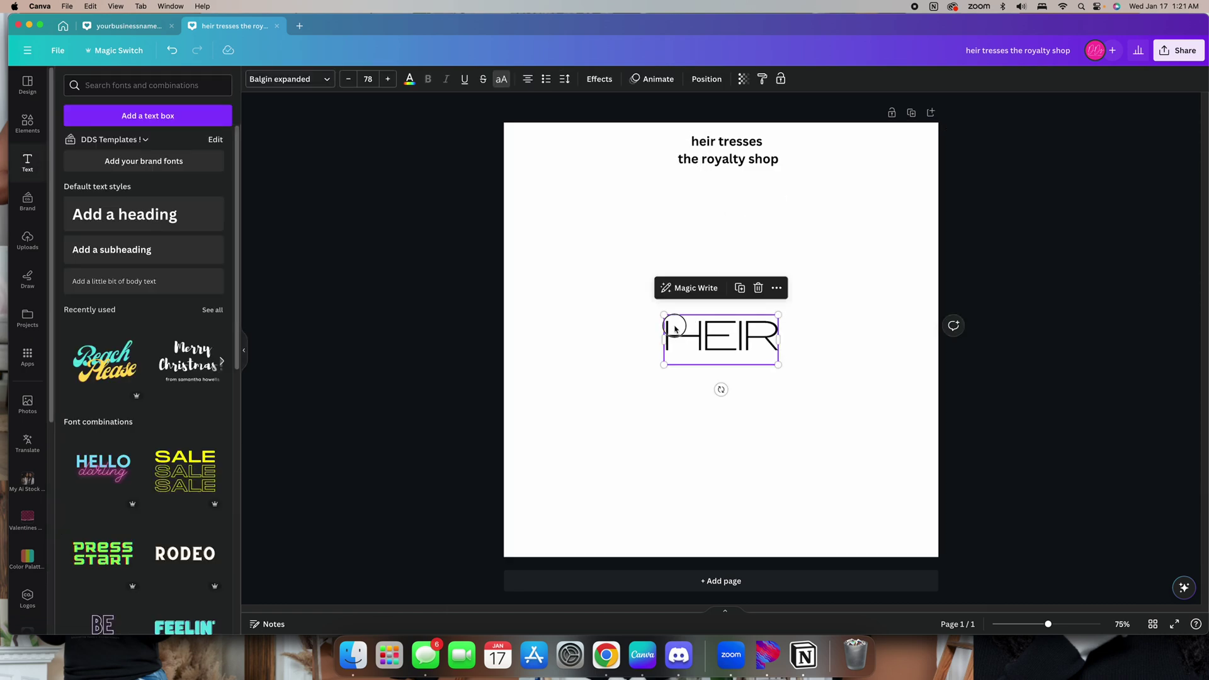
{"action": "left_click_drag", "start_coordinate": [686, 328], "coordinate": [563, 305]}
{"action": "left_click_drag", "start_coordinate": [652, 339], "coordinate": [589, 303]}
Duplicate HEIR and change the copy to TRESSES, widened to fit one line
{"action": "key", "text": "super+d"}
{"action": "left_click", "coordinate": [638, 382]}
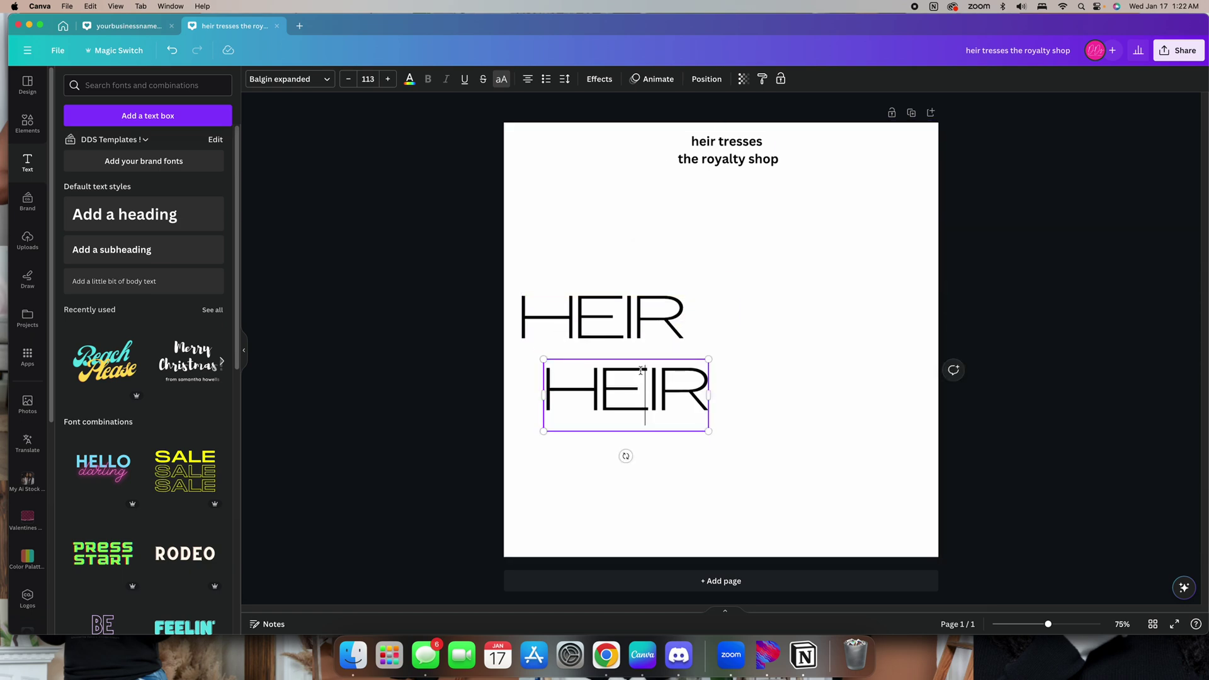
{"action": "key", "text": "super+a"}
{"action": "type", "text": "TR"}
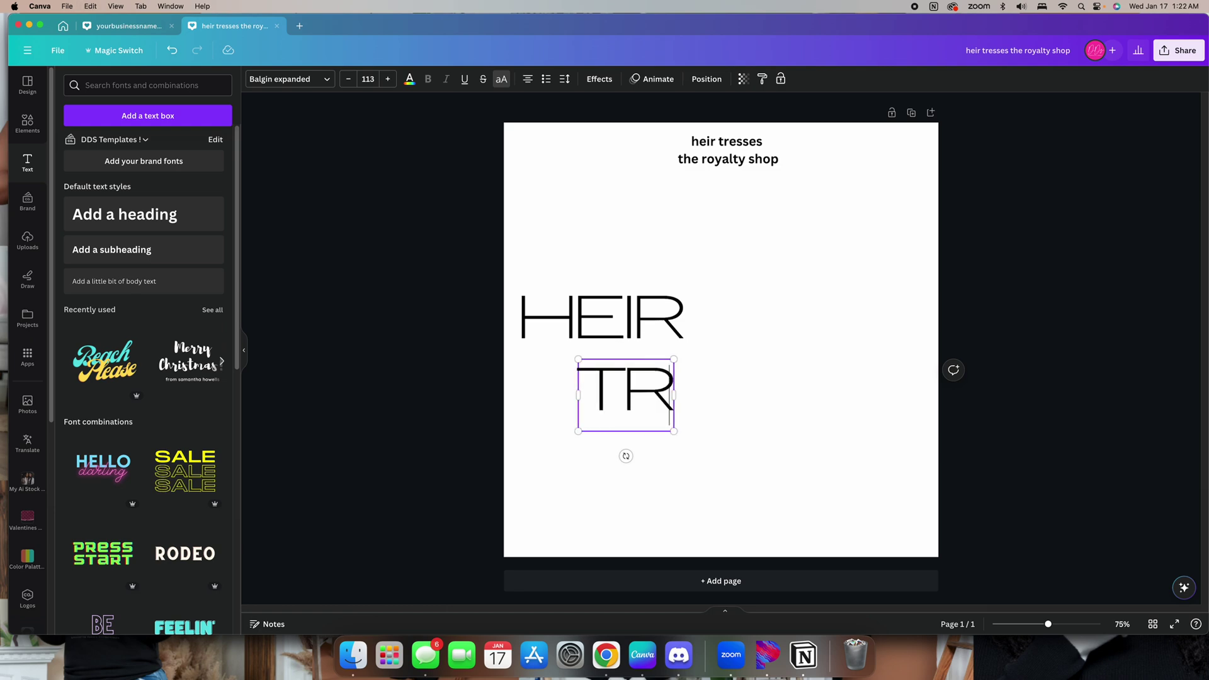
{"action": "type", "text": "ESSES"}
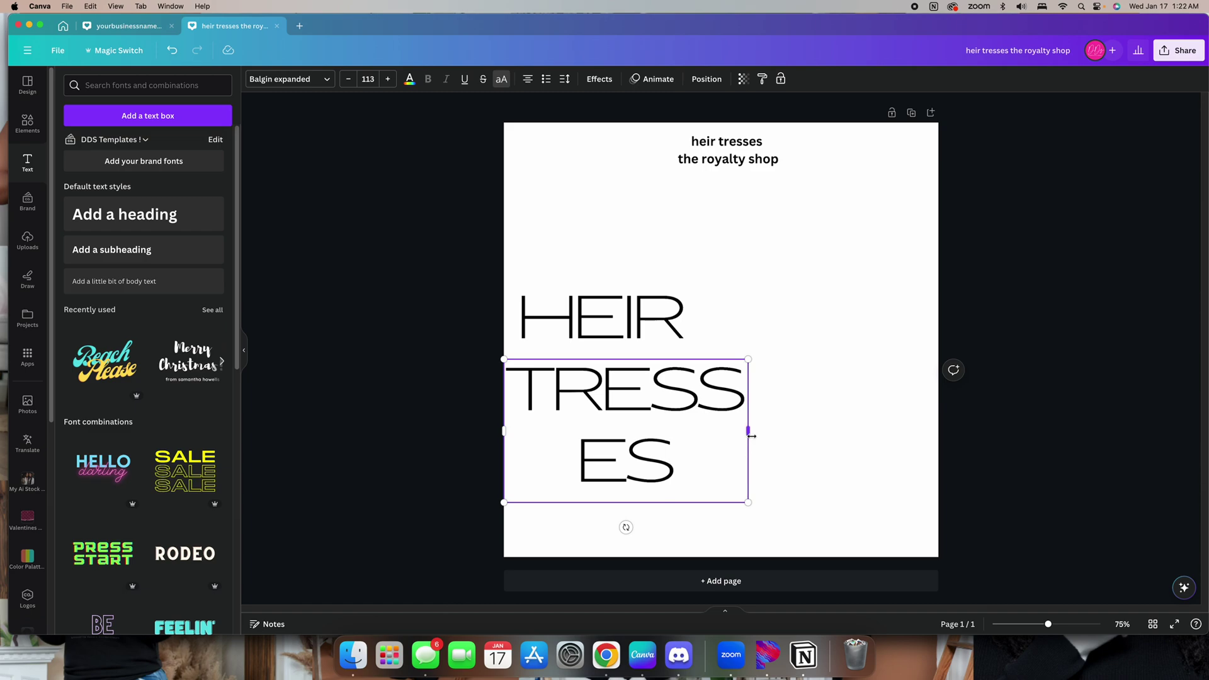
{"action": "left_click_drag", "start_coordinate": [752, 435], "coordinate": [861, 408]}
{"action": "left_click", "coordinate": [980, 424]}
{"action": "left_click", "coordinate": [788, 402]}
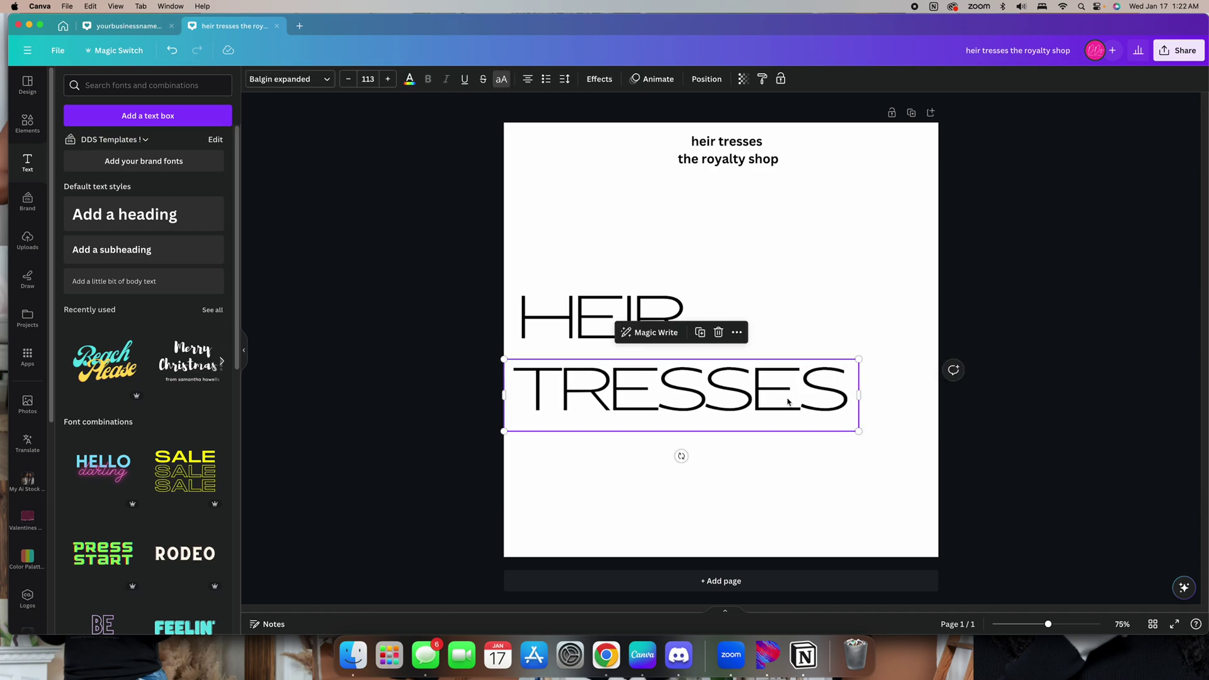
Set TRESSES in Beautifully Delicious Sans and turn off uppercase so it reads Tresses
{"action": "left_click", "coordinate": [300, 78]}
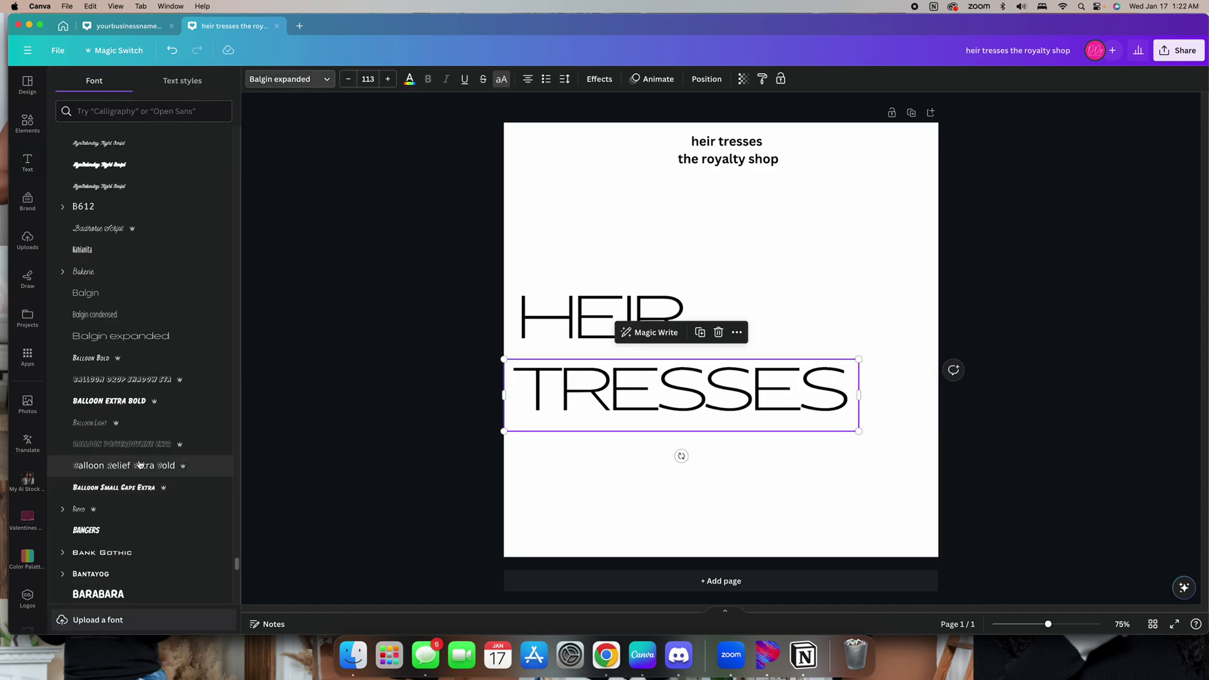
{"action": "left_click", "coordinate": [123, 294]}
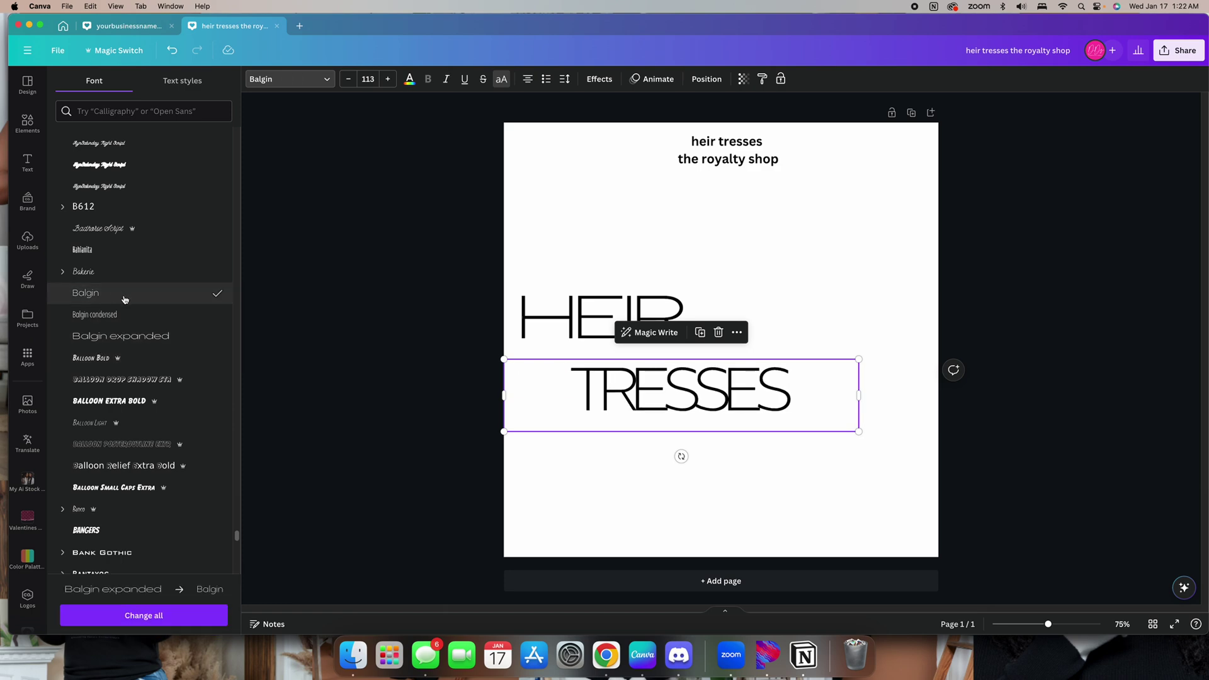
{"action": "scroll", "coordinate": [135, 387], "scroll_direction": "down", "scroll_amount": 3}
{"action": "scroll", "coordinate": [141, 410], "scroll_direction": "down", "scroll_amount": 7}
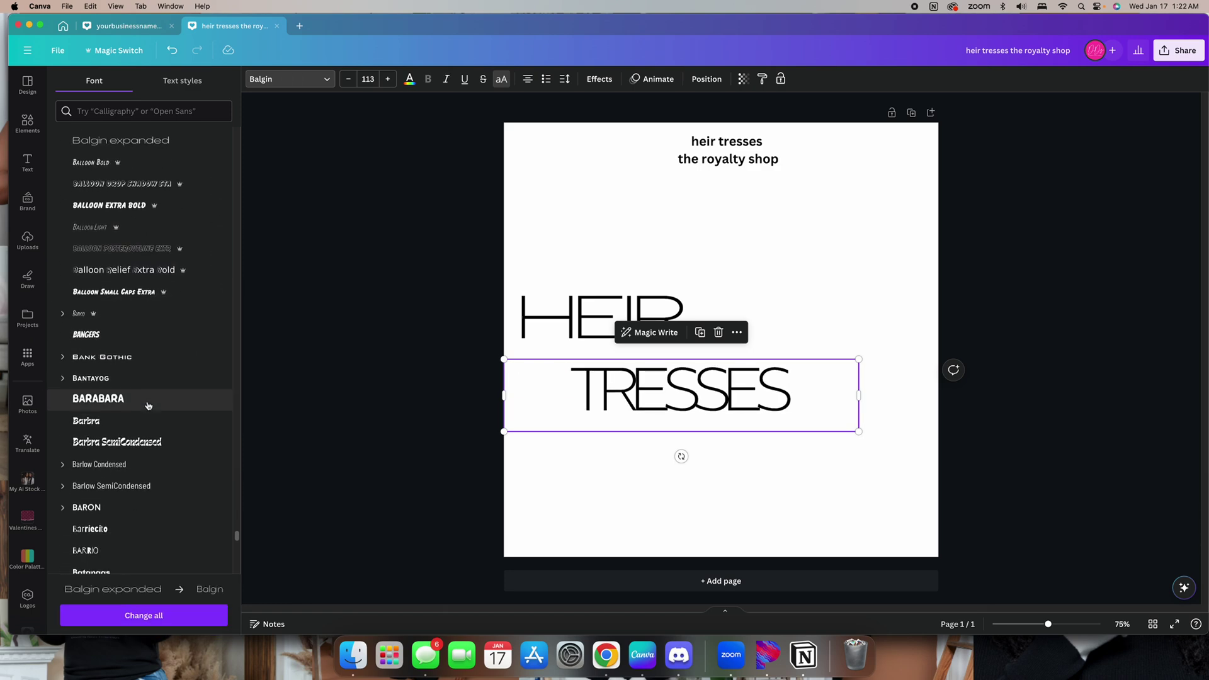
{"action": "left_click", "coordinate": [129, 452]}
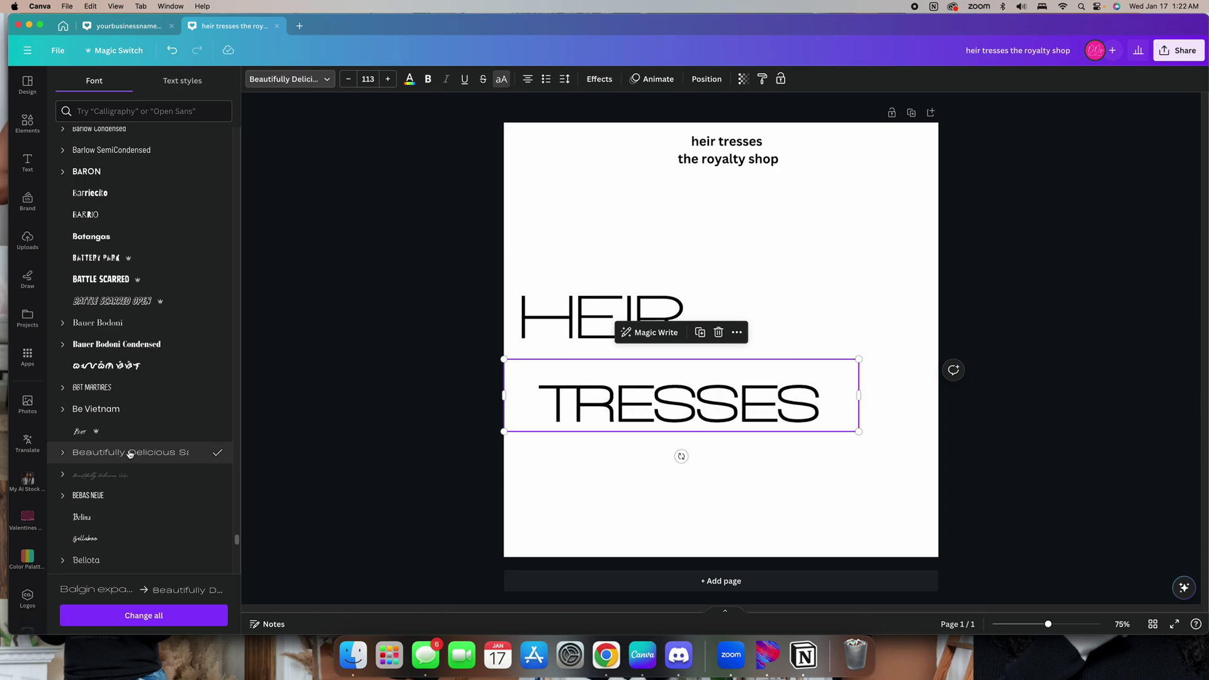
{"action": "left_click", "coordinate": [125, 479]}
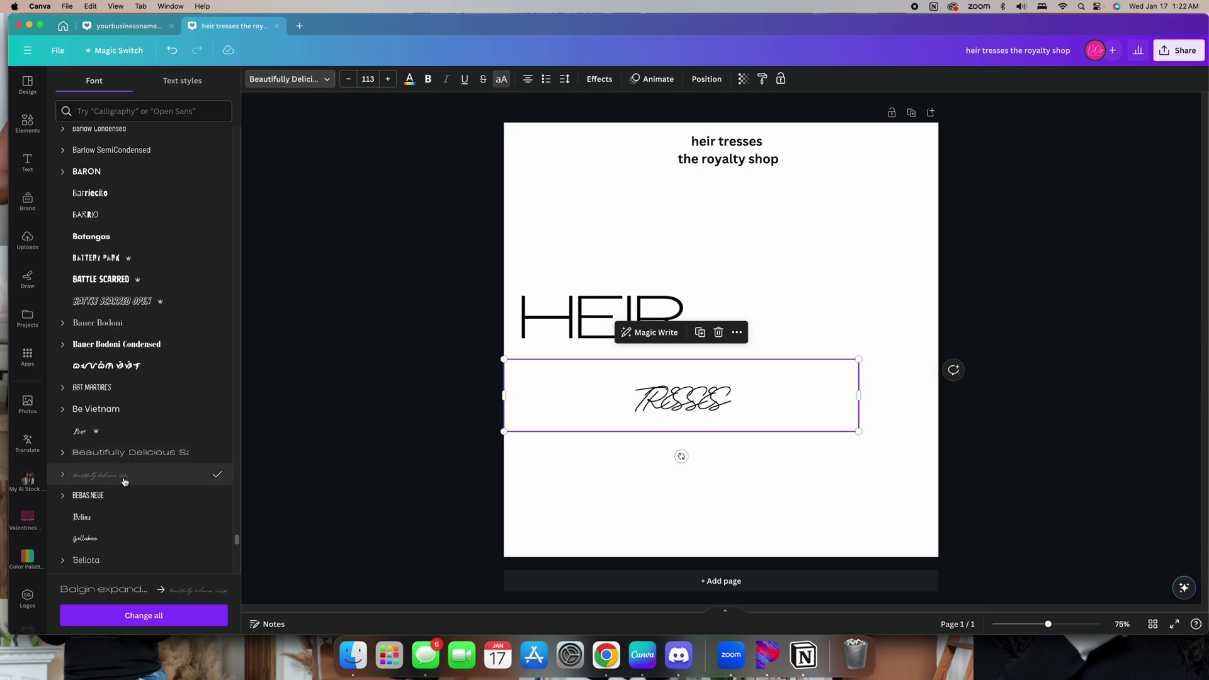
{"action": "left_click", "coordinate": [502, 80]}
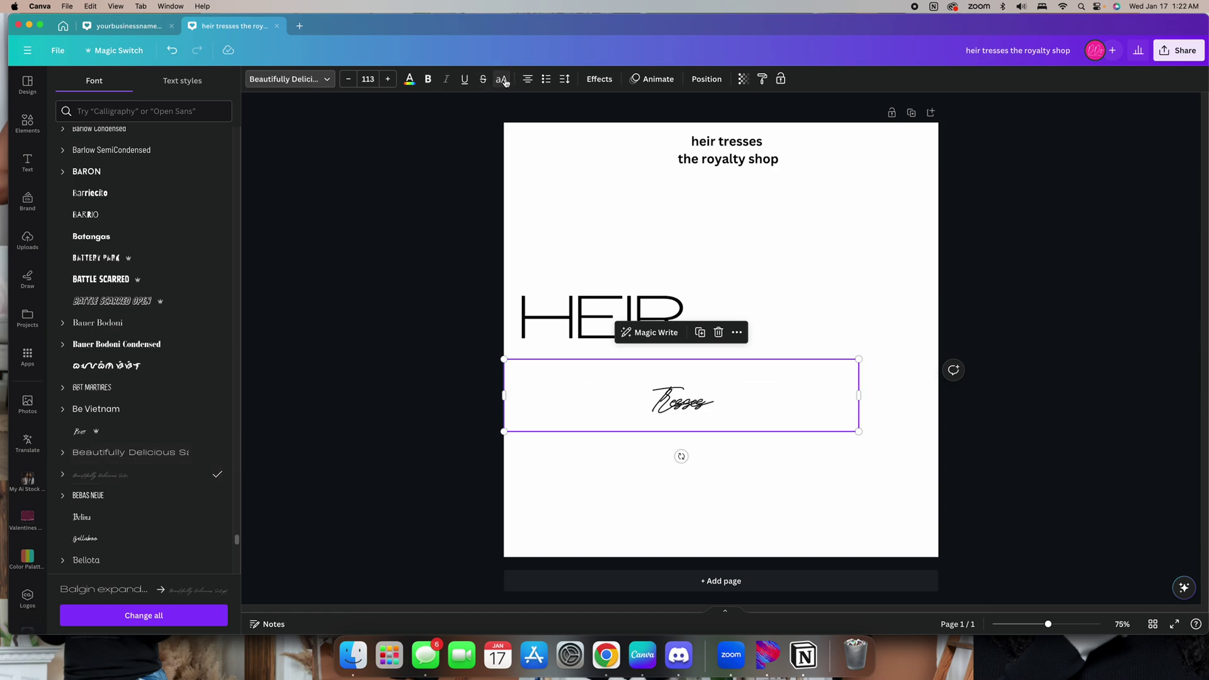
{"action": "left_click", "coordinate": [94, 453]}
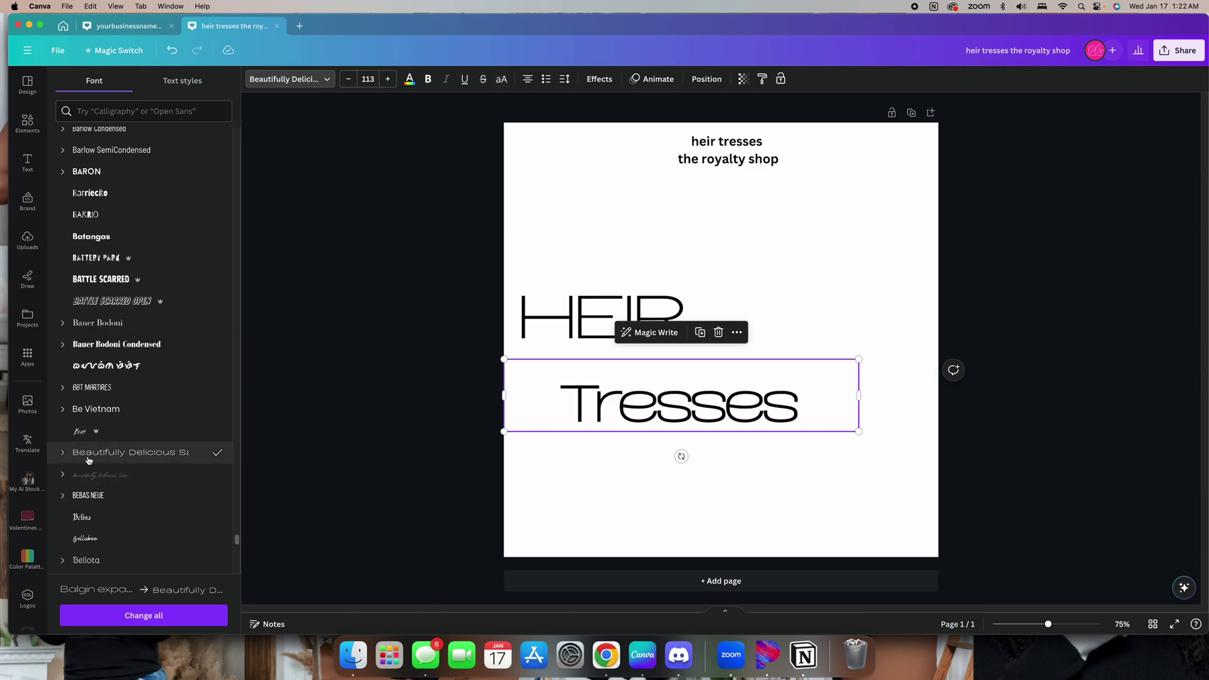
{"action": "scroll", "coordinate": [165, 439], "scroll_direction": "down", "scroll_amount": 6}
{"action": "scroll", "coordinate": [165, 439], "scroll_direction": "down", "scroll_amount": 3}
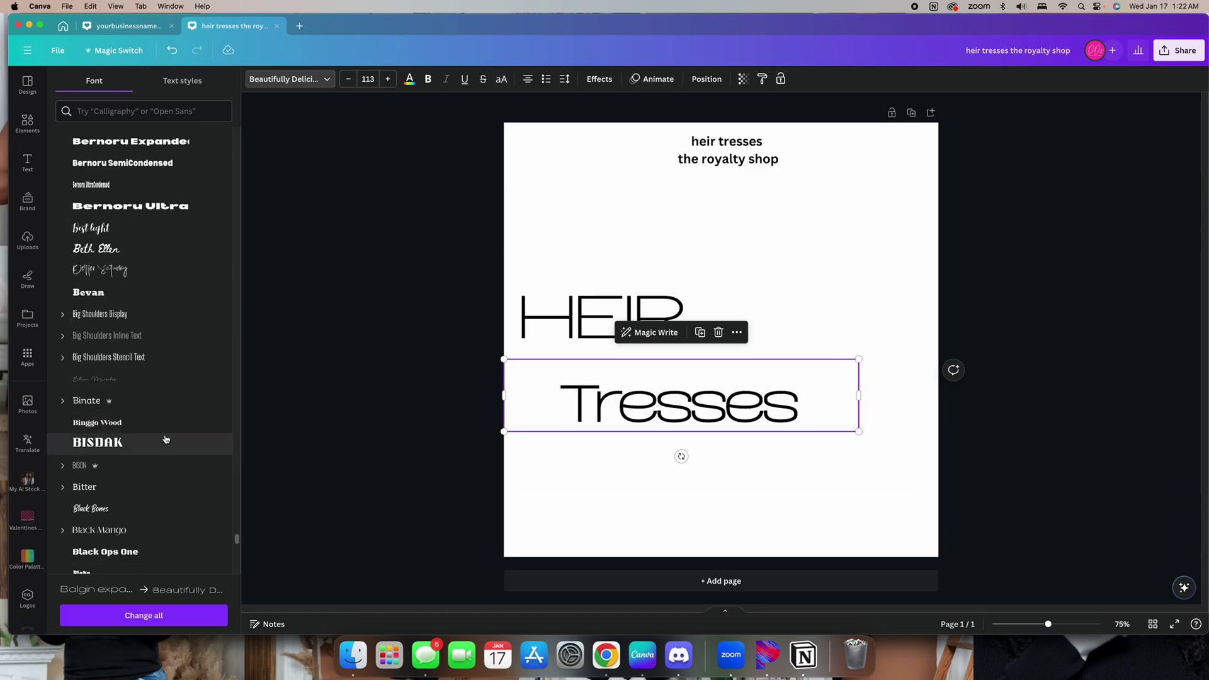
{"action": "scroll", "coordinate": [166, 439], "scroll_direction": "down", "scroll_amount": 3}
{"action": "scroll", "coordinate": [165, 439], "scroll_direction": "down", "scroll_amount": 8}
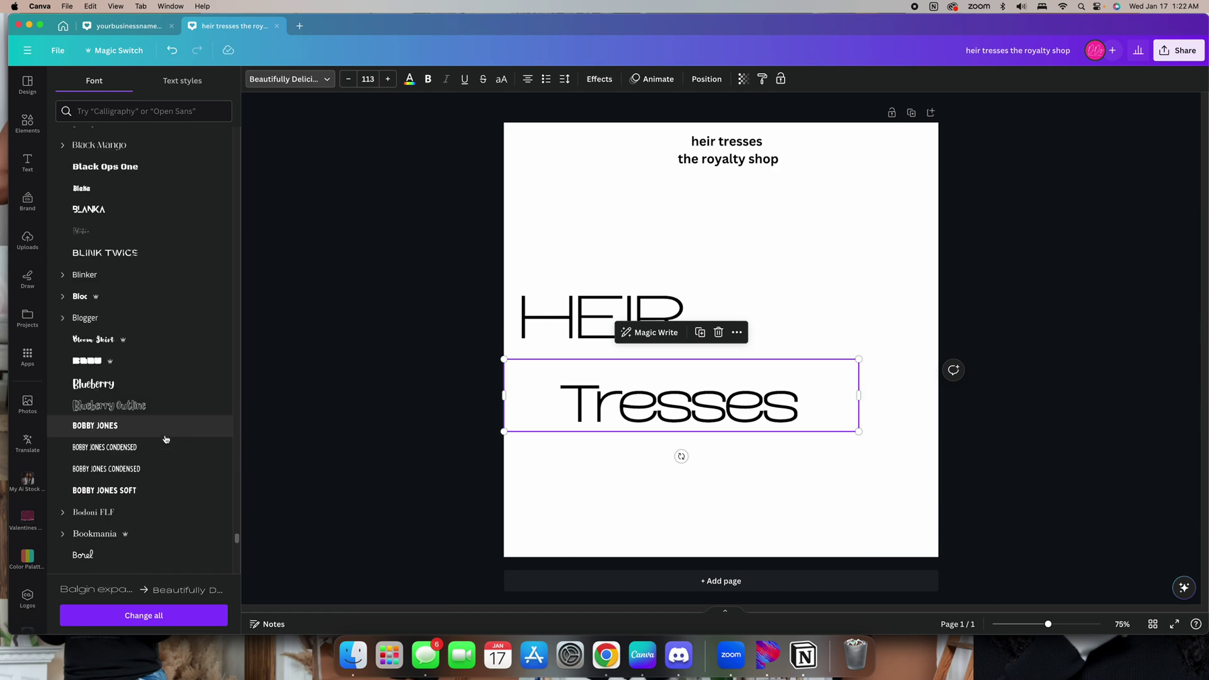
{"action": "scroll", "coordinate": [166, 439], "scroll_direction": "down", "scroll_amount": 5}
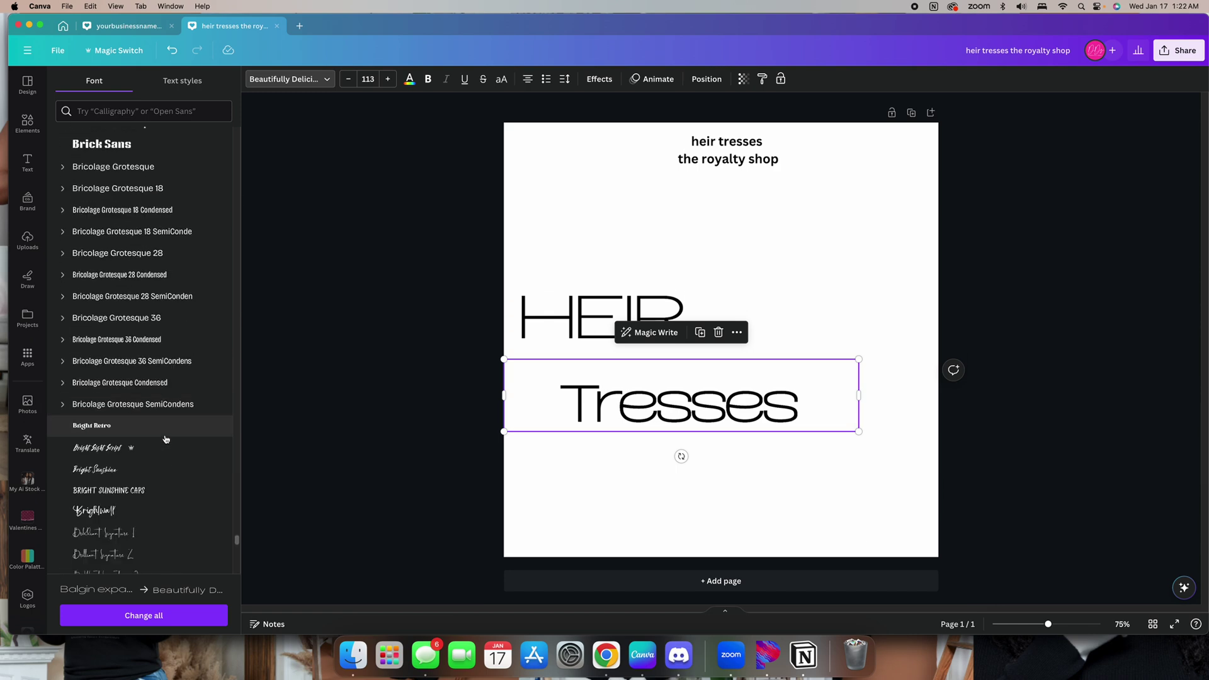
Copy the Tresses style onto HEIR and delete its leading lowercase h
{"action": "left_click", "coordinate": [760, 79]}
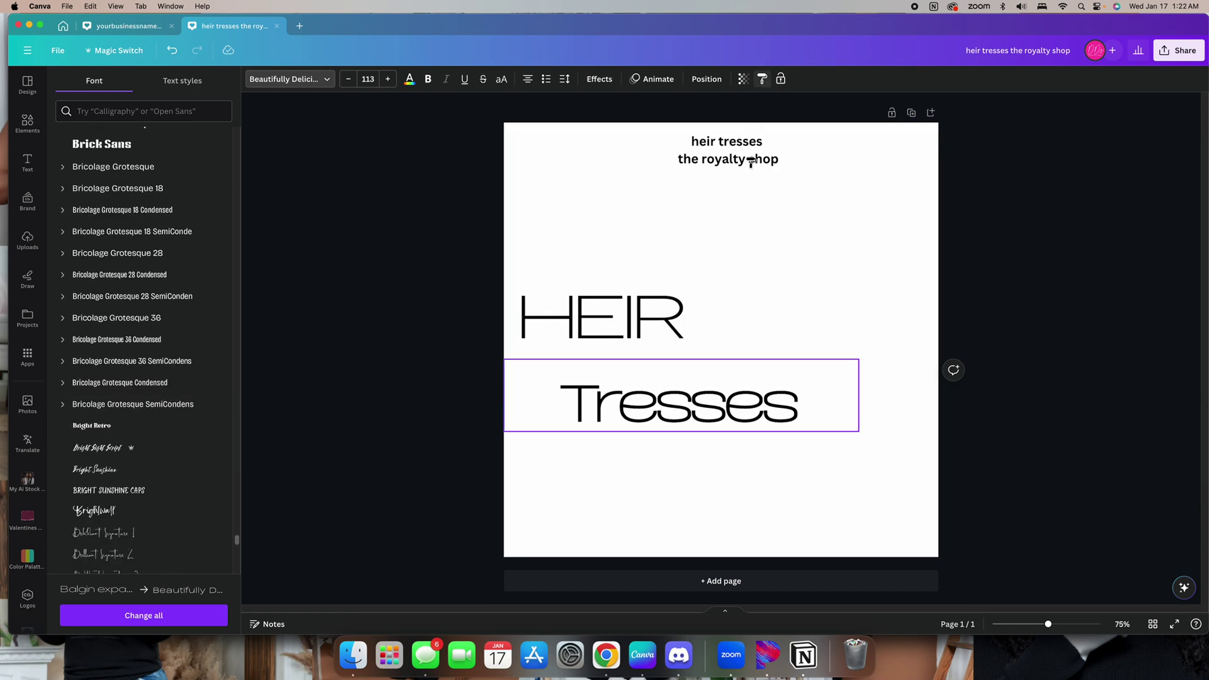
{"action": "left_click", "coordinate": [665, 308]}
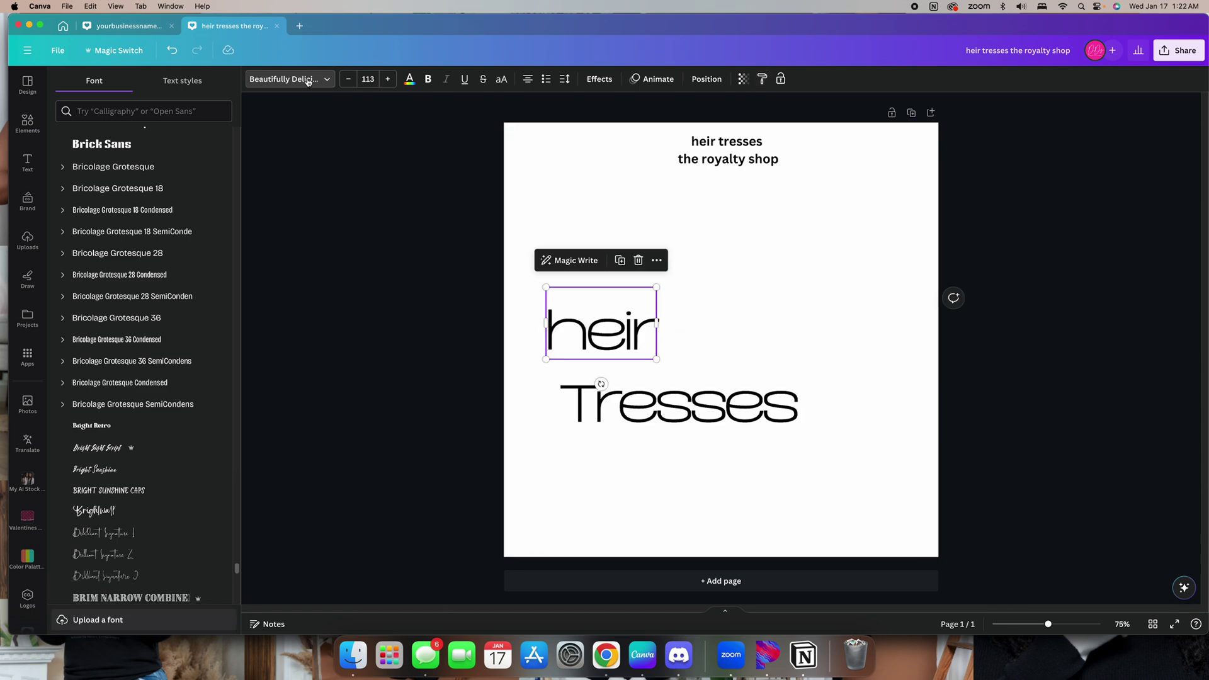
{"action": "left_click", "coordinate": [172, 51]}
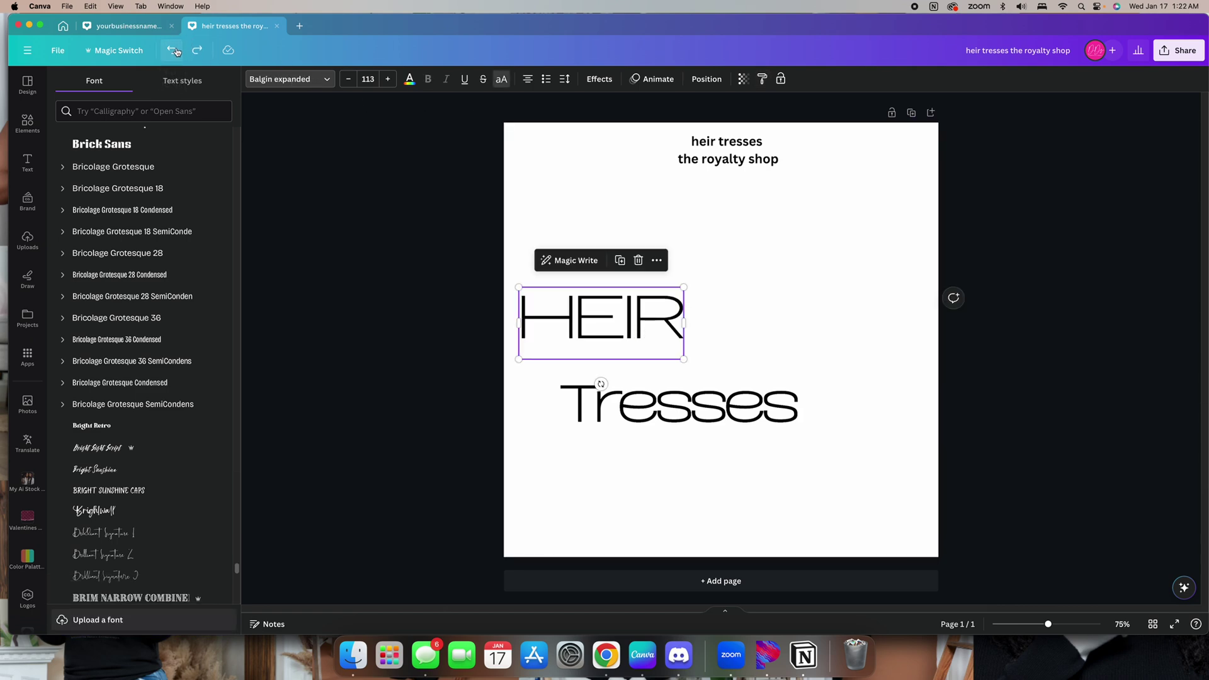
{"action": "left_click", "coordinate": [649, 407]}
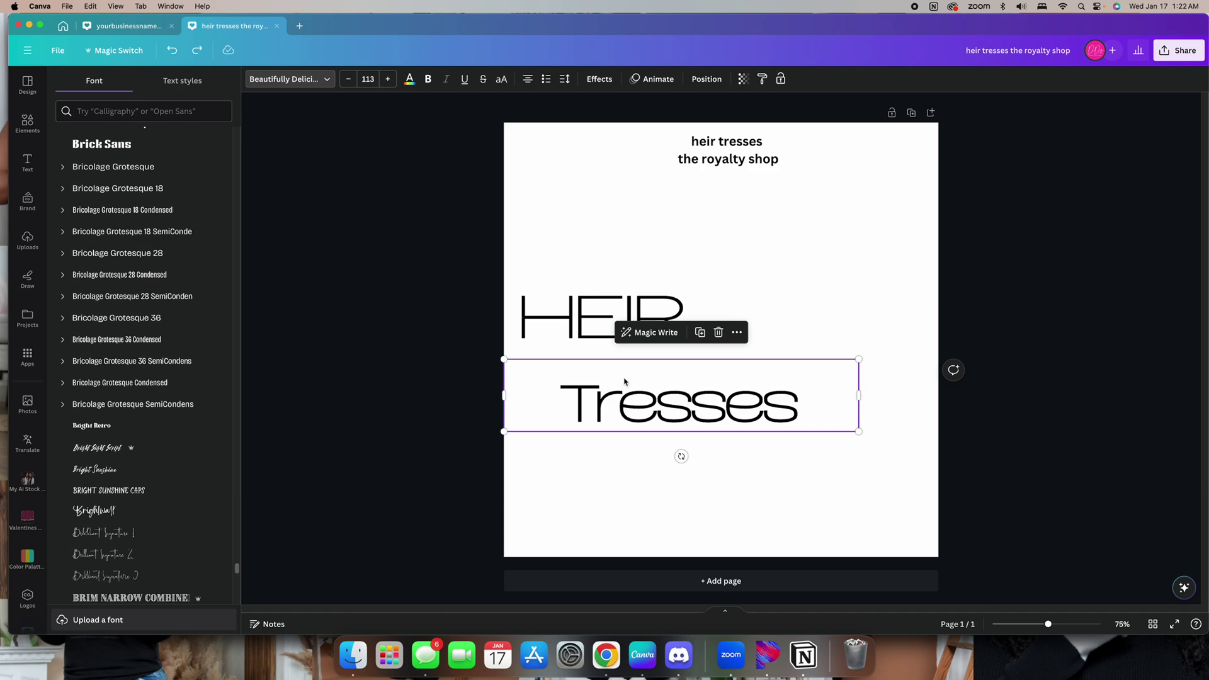
{"action": "left_click", "coordinate": [597, 306]}
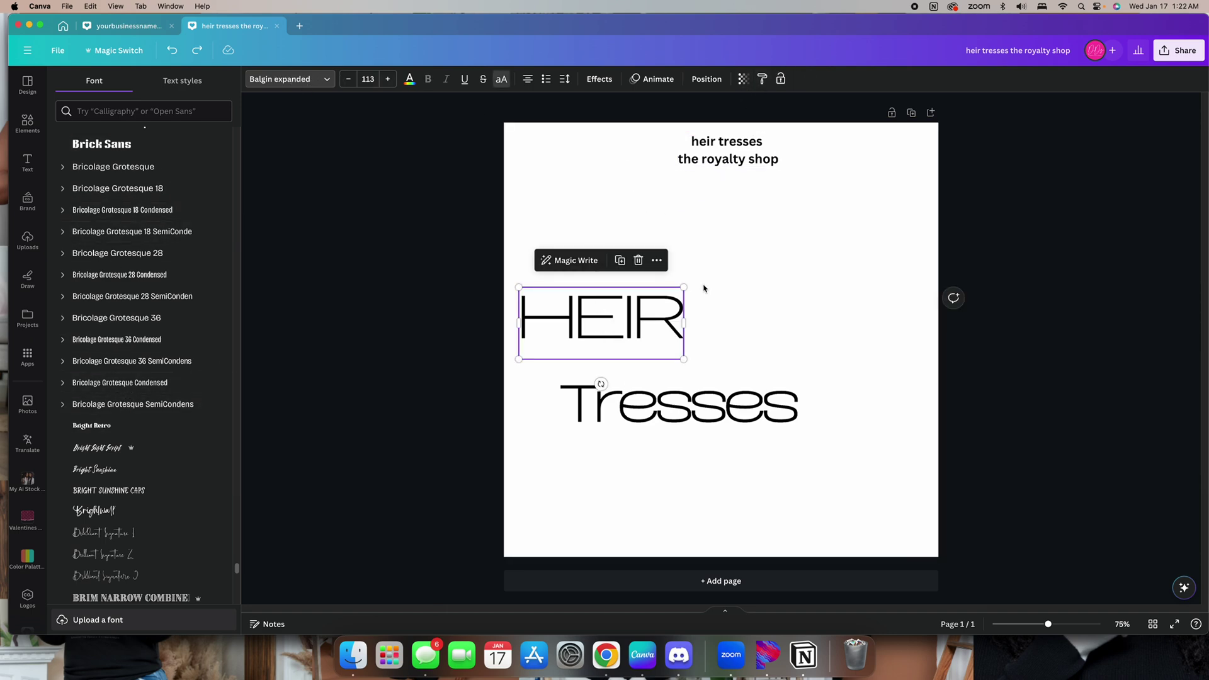
{"action": "left_click", "coordinate": [725, 377]}
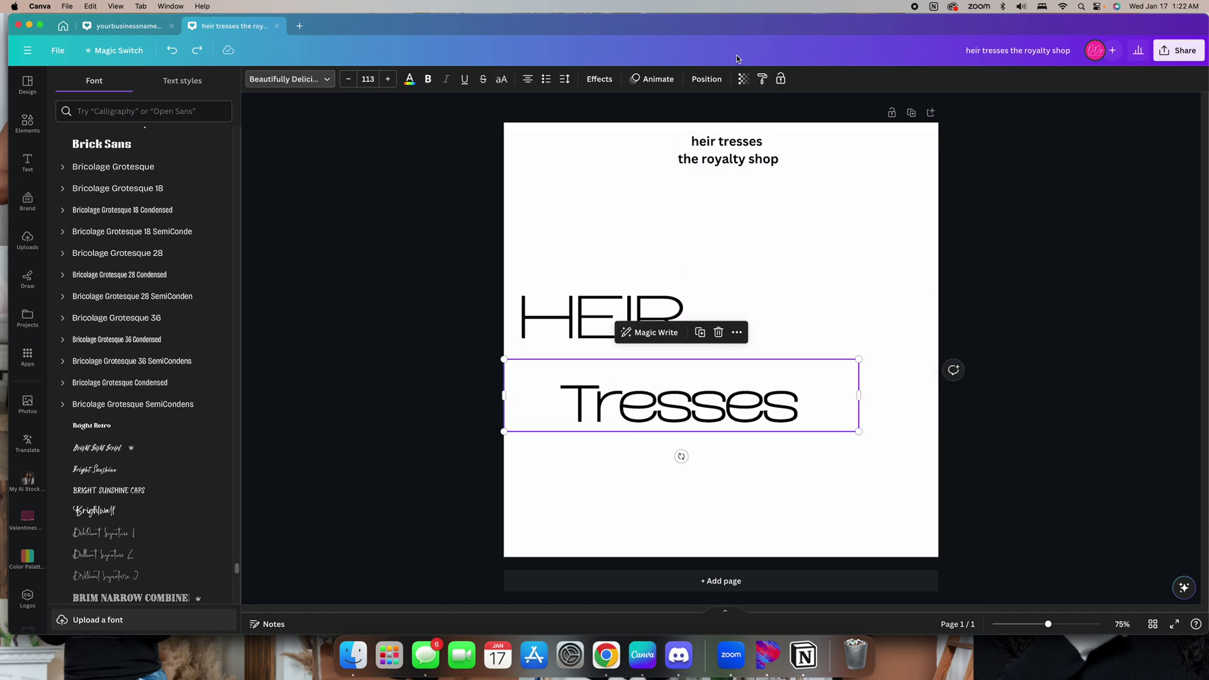
{"action": "left_click", "coordinate": [762, 78]}
{"action": "left_click", "coordinate": [588, 312]}
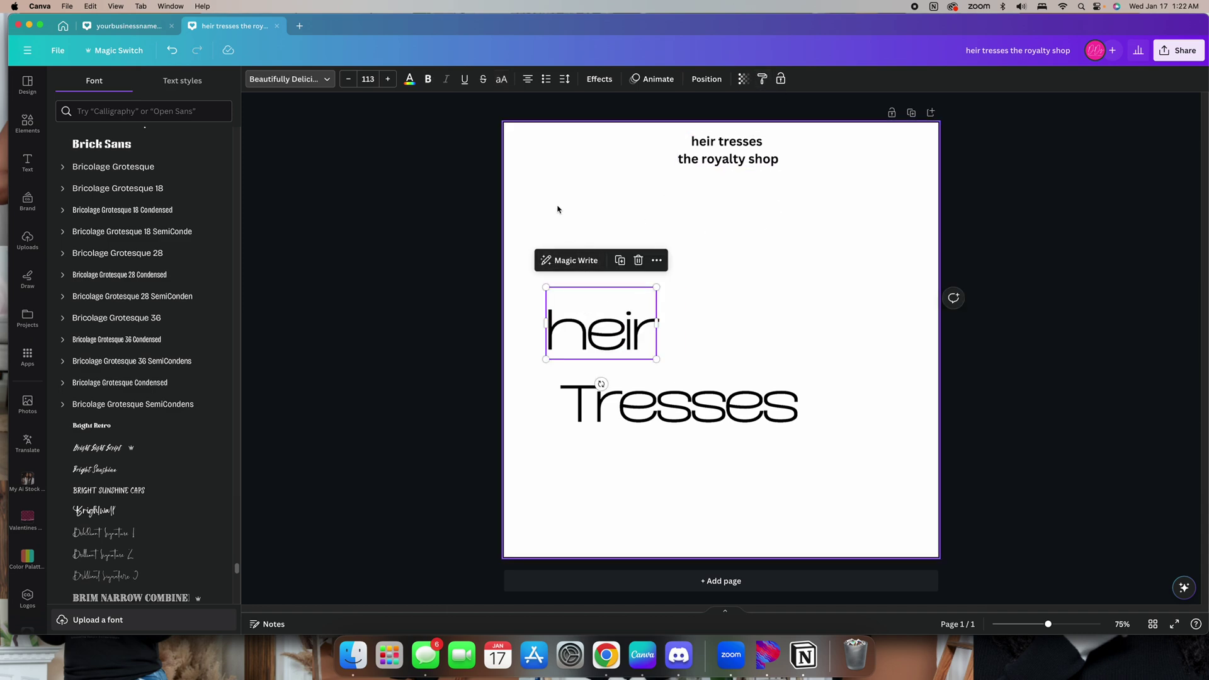
{"action": "left_click", "coordinate": [585, 339]}
{"action": "key", "text": "BackSpace"}
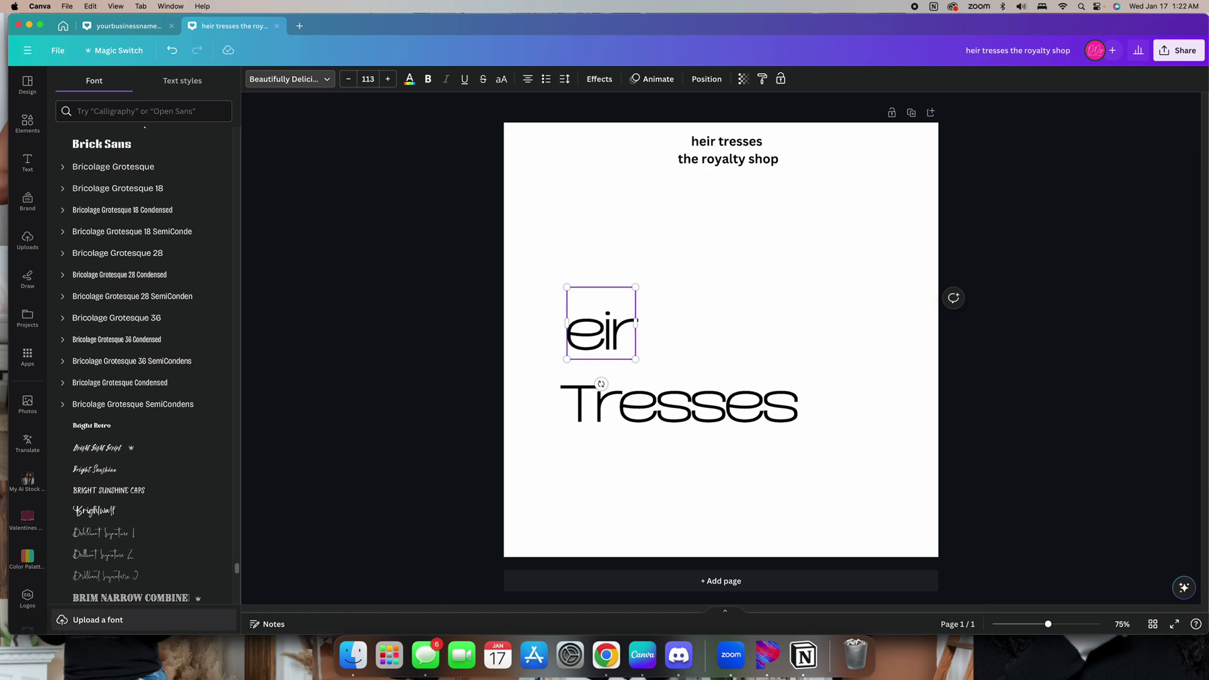
Type the capital H and stack Heir tightly above Tresses
{"action": "type", "text": "H"}
{"action": "left_click", "coordinate": [789, 334]}
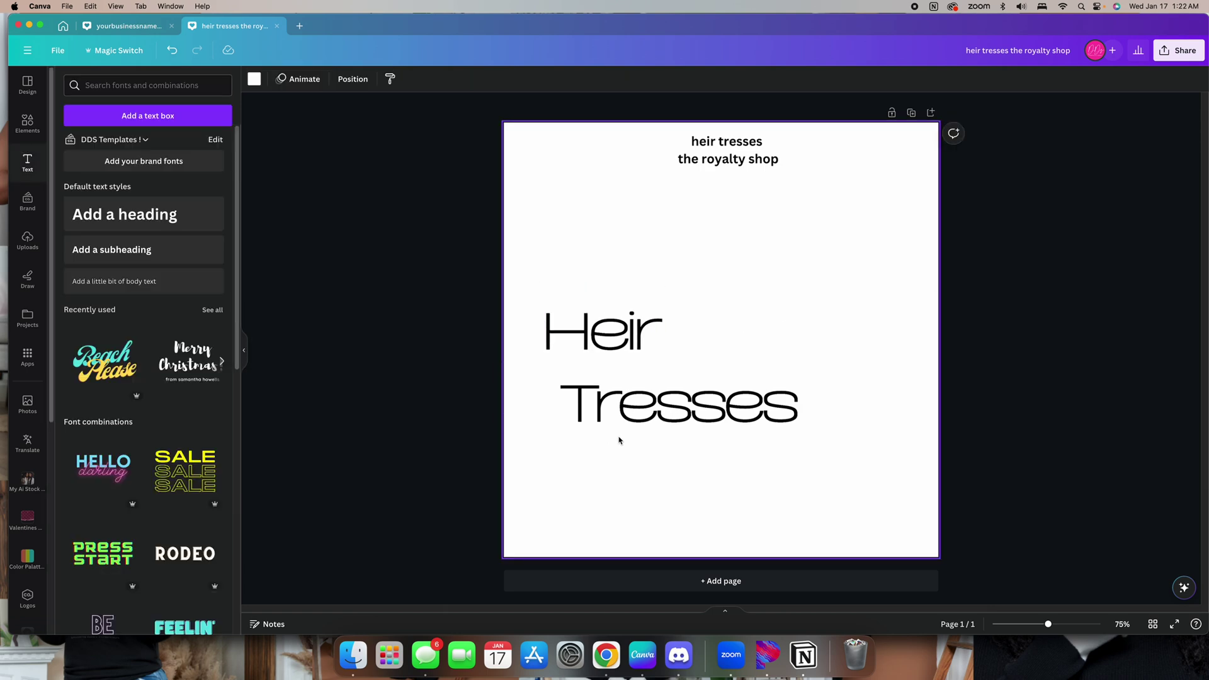
{"action": "left_click", "coordinate": [648, 403]}
{"action": "left_click_drag", "start_coordinate": [637, 402], "coordinate": [762, 338]}
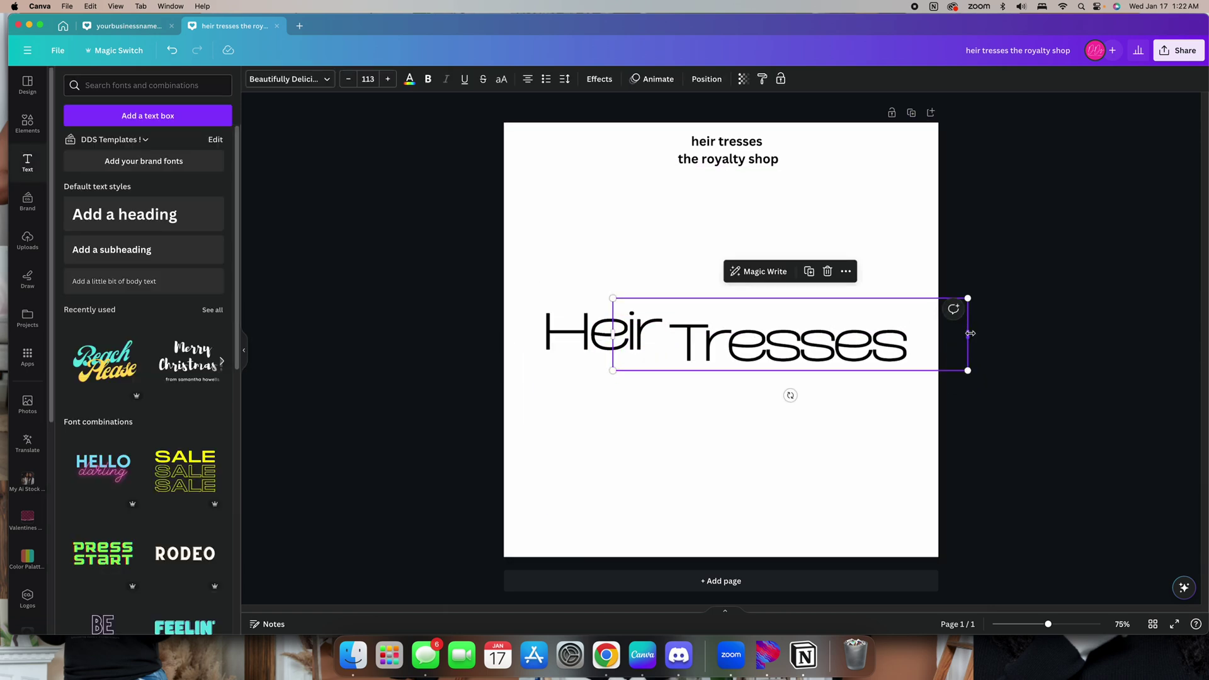
{"action": "left_click_drag", "start_coordinate": [971, 333], "coordinate": [863, 340]}
{"action": "left_click", "coordinate": [802, 376]}
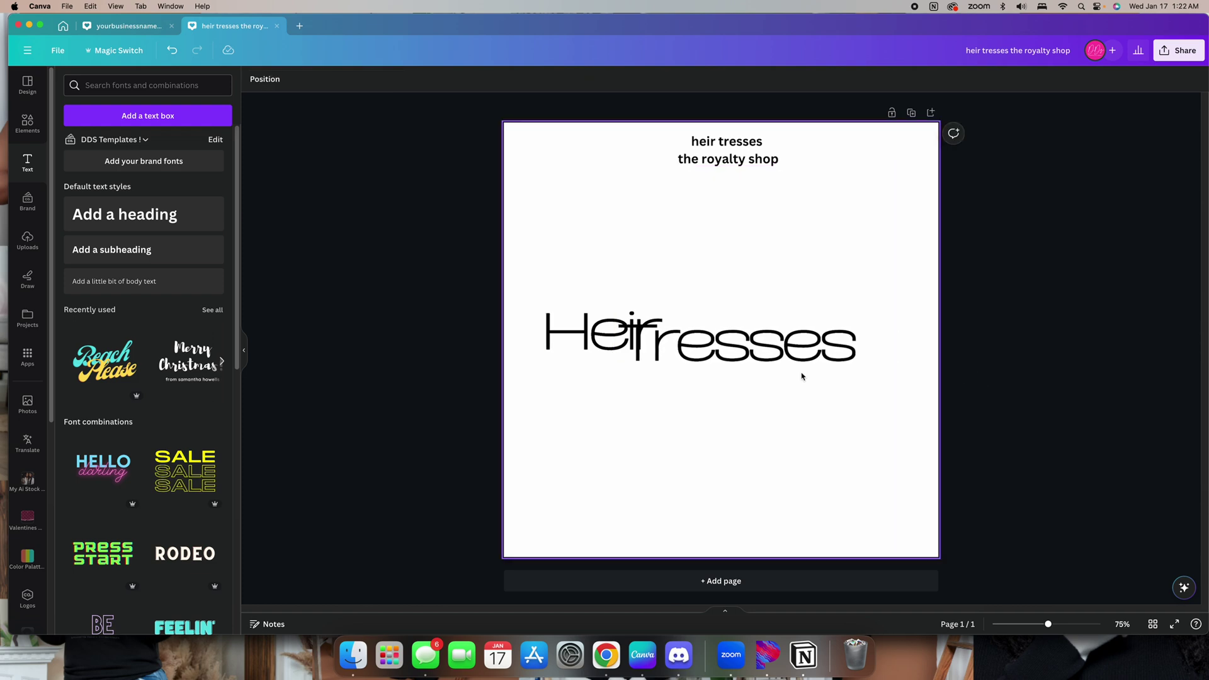
{"action": "left_click_drag", "start_coordinate": [743, 343], "coordinate": [659, 393]}
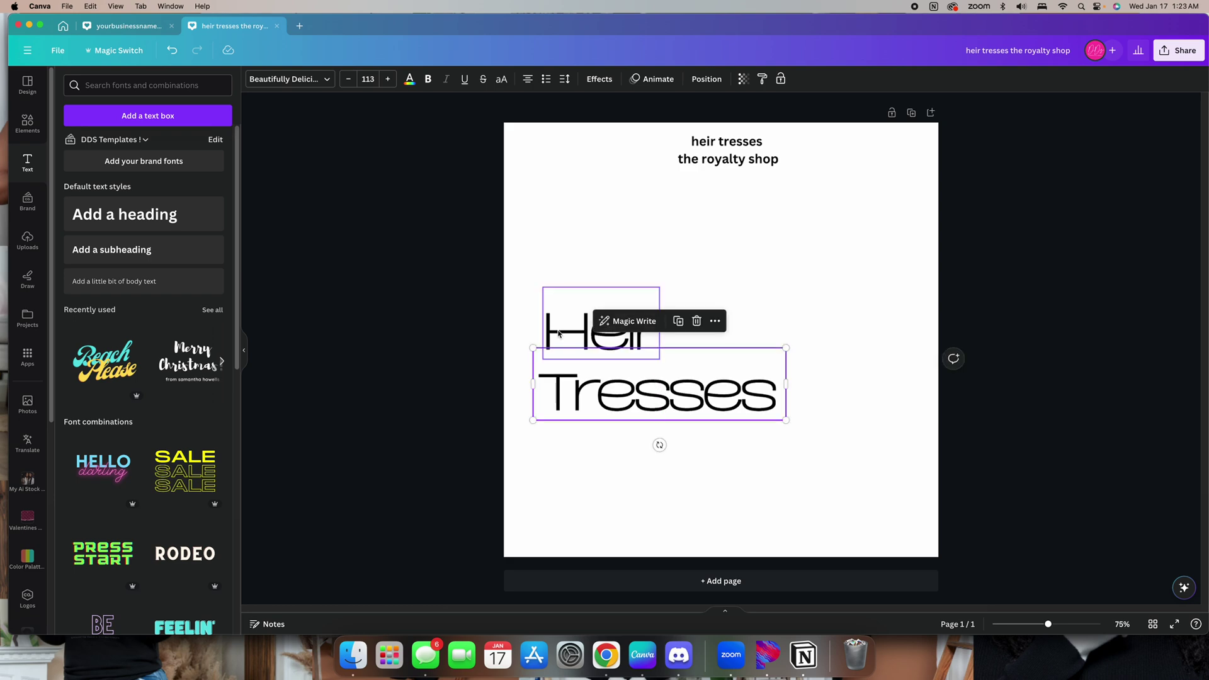
{"action": "left_click_drag", "start_coordinate": [558, 334], "coordinate": [558, 301]}
{"action": "left_click_drag", "start_coordinate": [646, 389], "coordinate": [640, 335]}
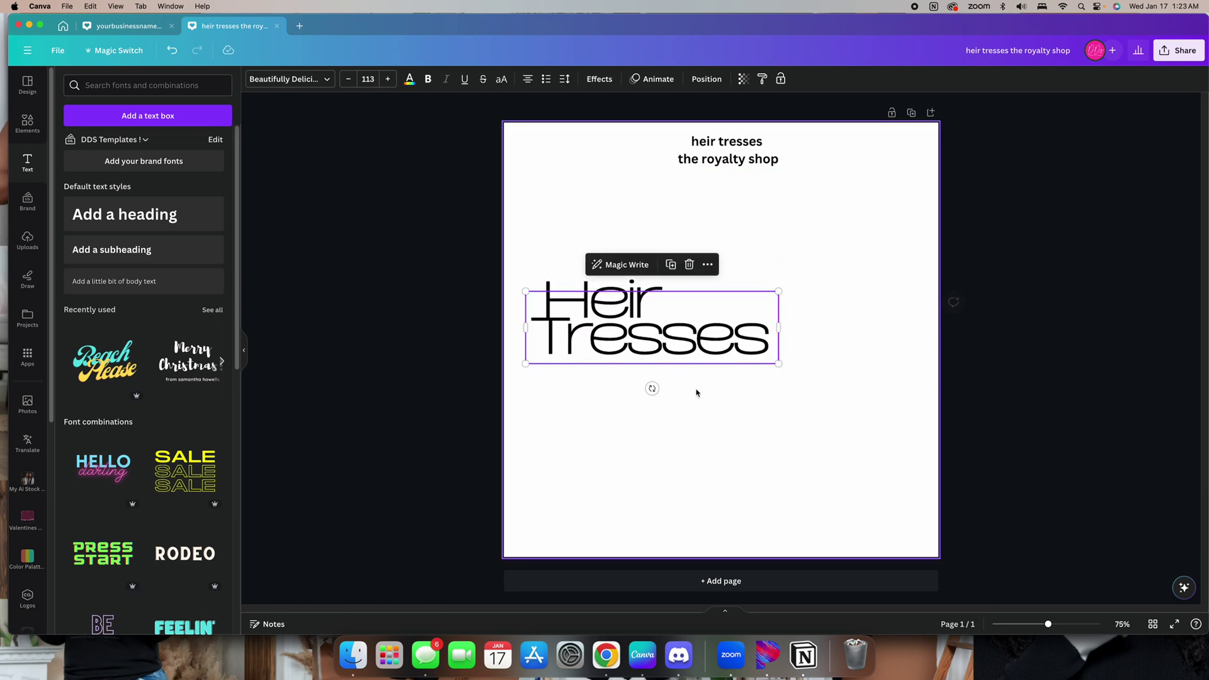
Scale Heir and Tresses together to size 143 and nudge the block into place
{"action": "mouse_move", "coordinate": [839, 406]}
{"action": "left_mouse_down"}
{"action": "mouse_move", "coordinate": [805, 364]}
{"action": "mouse_move", "coordinate": [778, 362]}
{"action": "mouse_move", "coordinate": [837, 415]}
{"action": "left_mouse_up"}
{"action": "left_click_drag", "start_coordinate": [781, 354], "coordinate": [781, 363]}
{"action": "left_click", "coordinate": [1018, 386]}
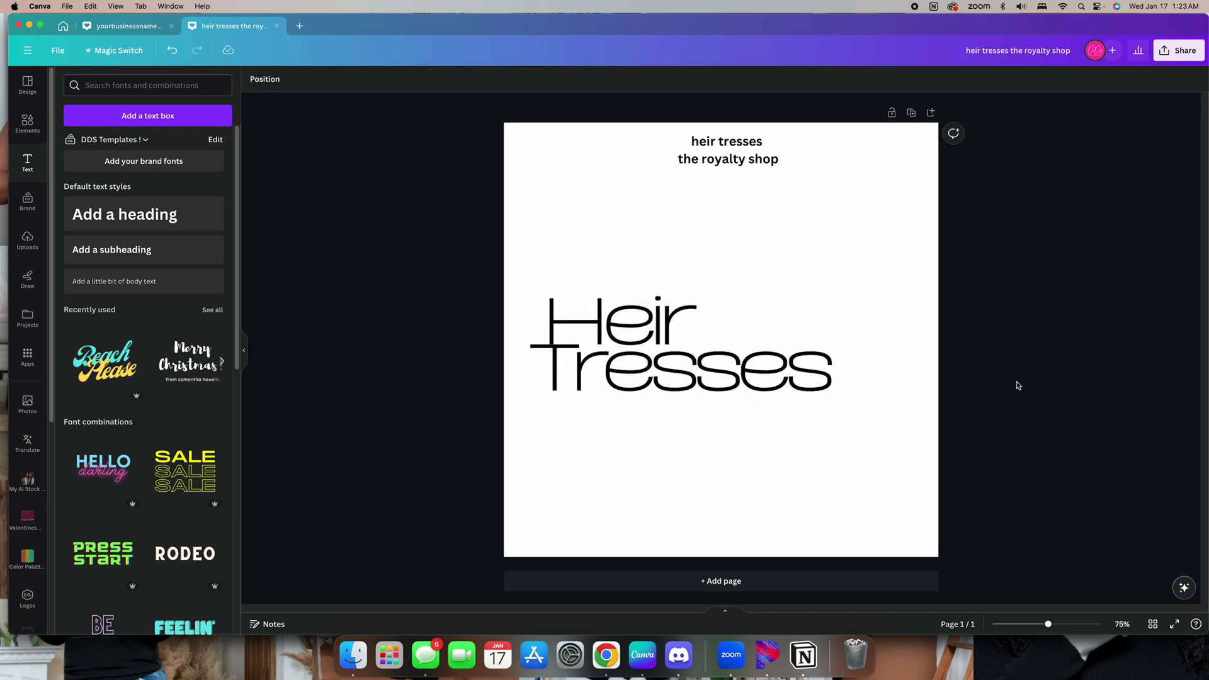
{"action": "left_click", "coordinate": [596, 319]}
{"action": "left_click_drag", "start_coordinate": [596, 319], "coordinate": [598, 324]}
Copy the text from the small two-line title box at the top
{"action": "left_click", "coordinate": [645, 262]}
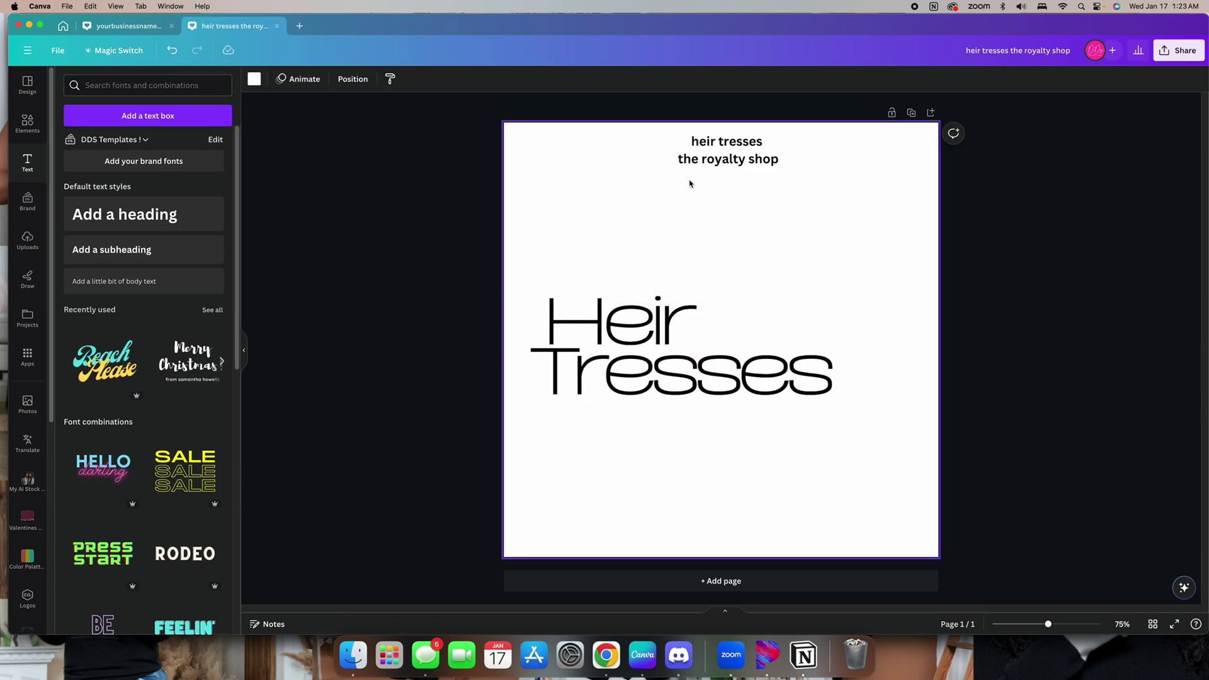
{"action": "left_click", "coordinate": [711, 159]}
{"action": "triple_click", "coordinate": [708, 159]}
{"action": "right_click", "coordinate": [708, 161]}
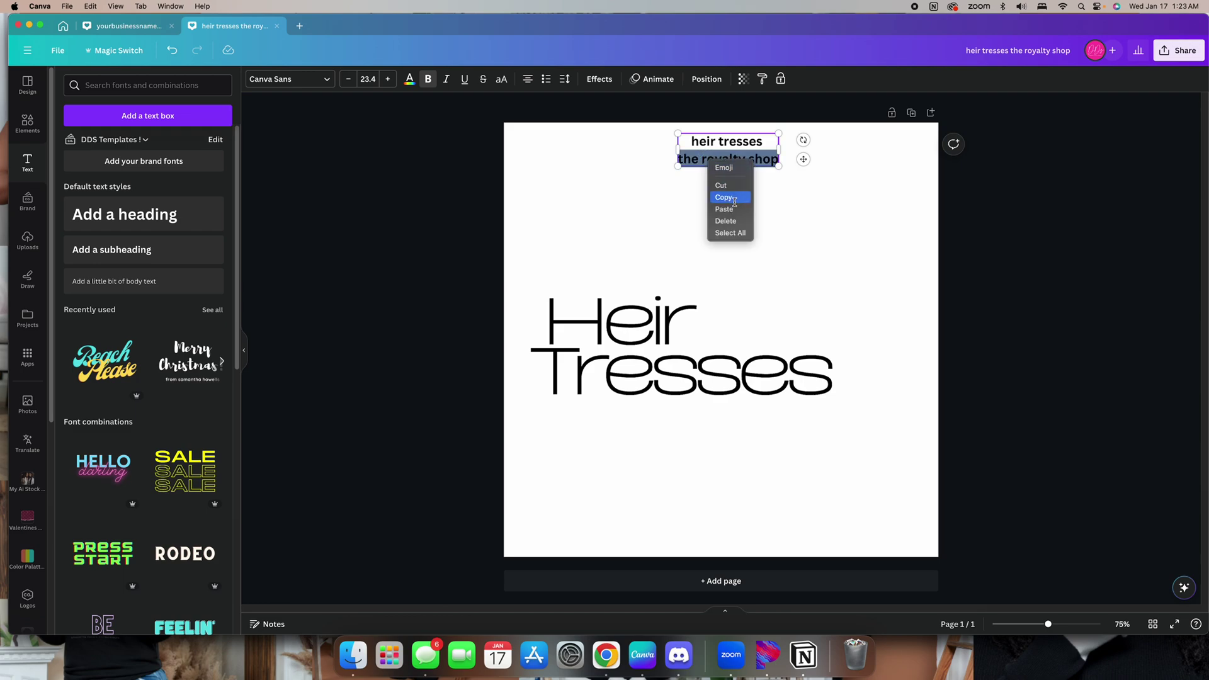
{"action": "left_click", "coordinate": [768, 216]}
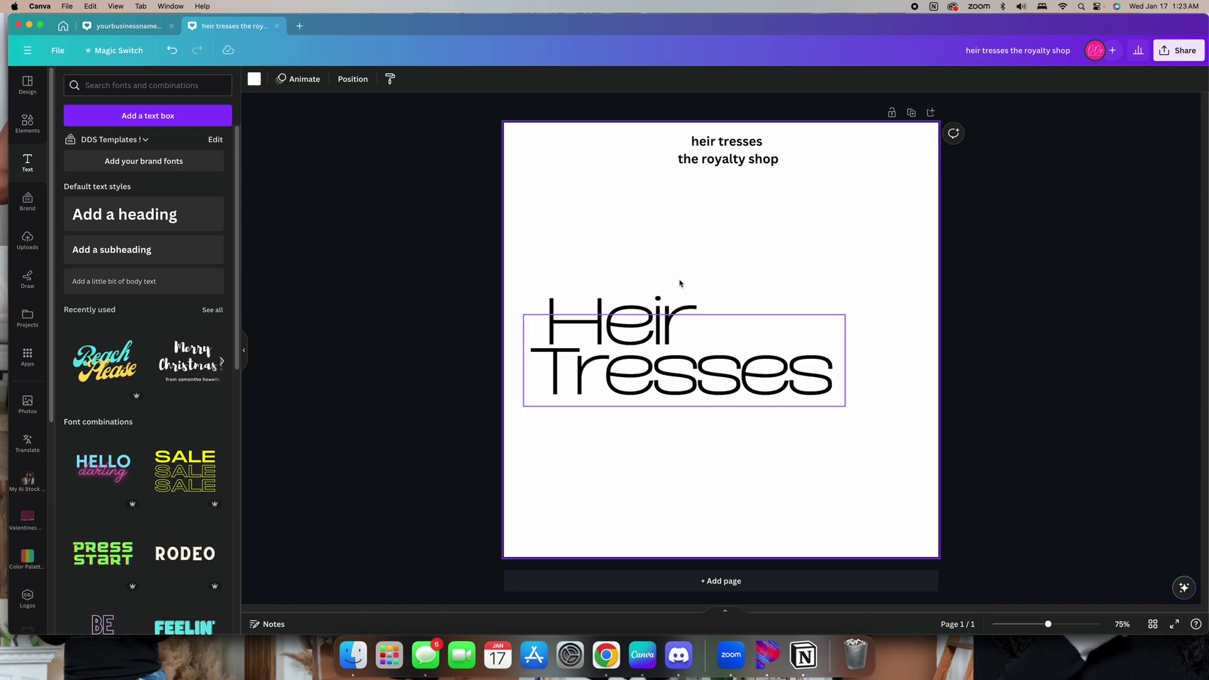
{"action": "left_click", "coordinate": [717, 157]}
{"action": "triple_click", "coordinate": [721, 159]}
{"action": "right_click", "coordinate": [721, 160]}
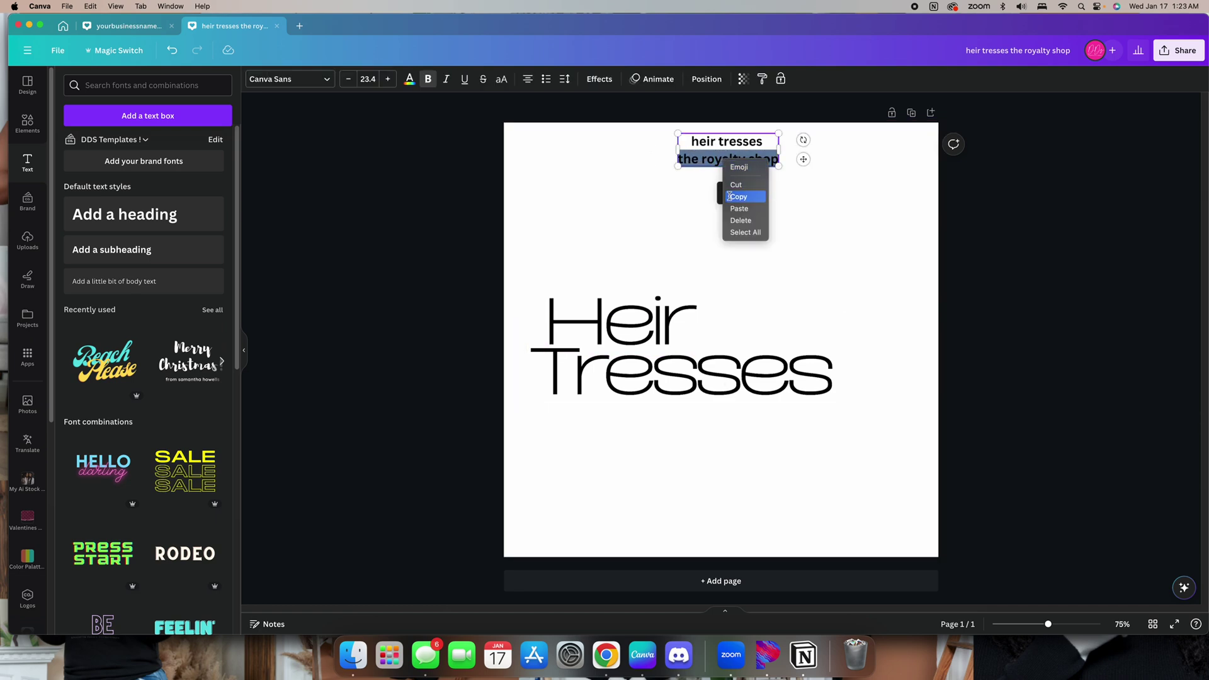
{"action": "left_click", "coordinate": [735, 197]}
Paste a duplicate of the title box, then delete the extra copy
{"action": "right_click", "coordinate": [791, 235]}
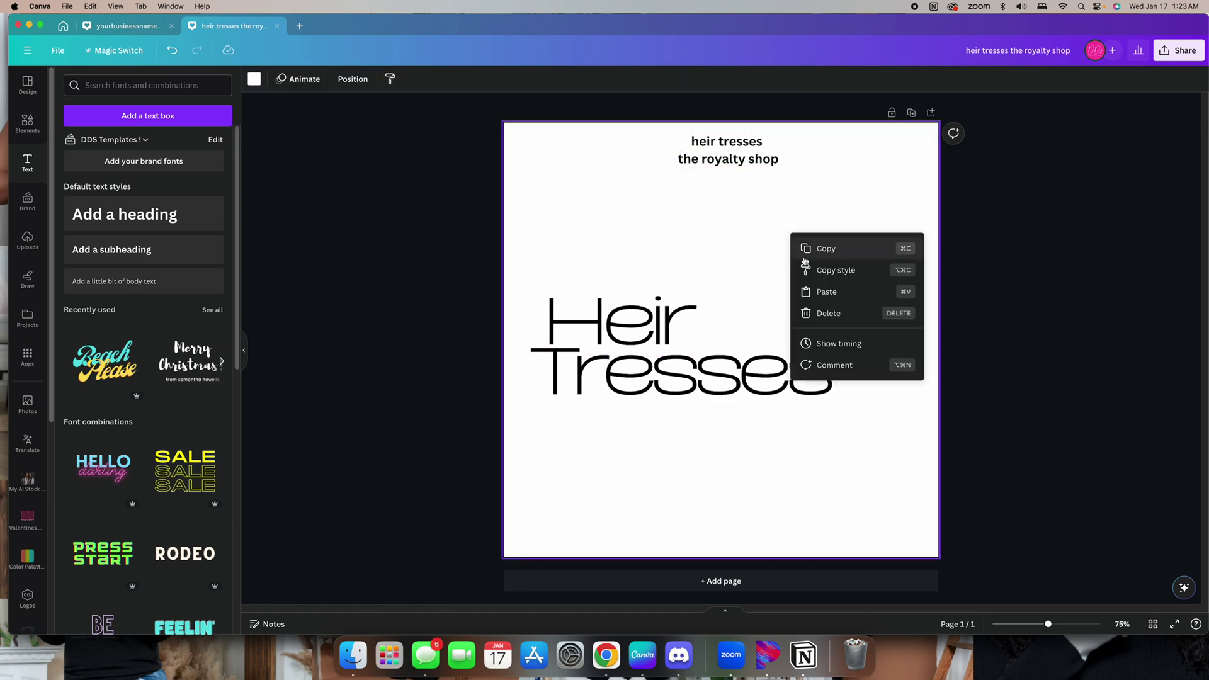
{"action": "left_click", "coordinate": [827, 290]}
{"action": "left_click_drag", "start_coordinate": [753, 157], "coordinate": [756, 234]}
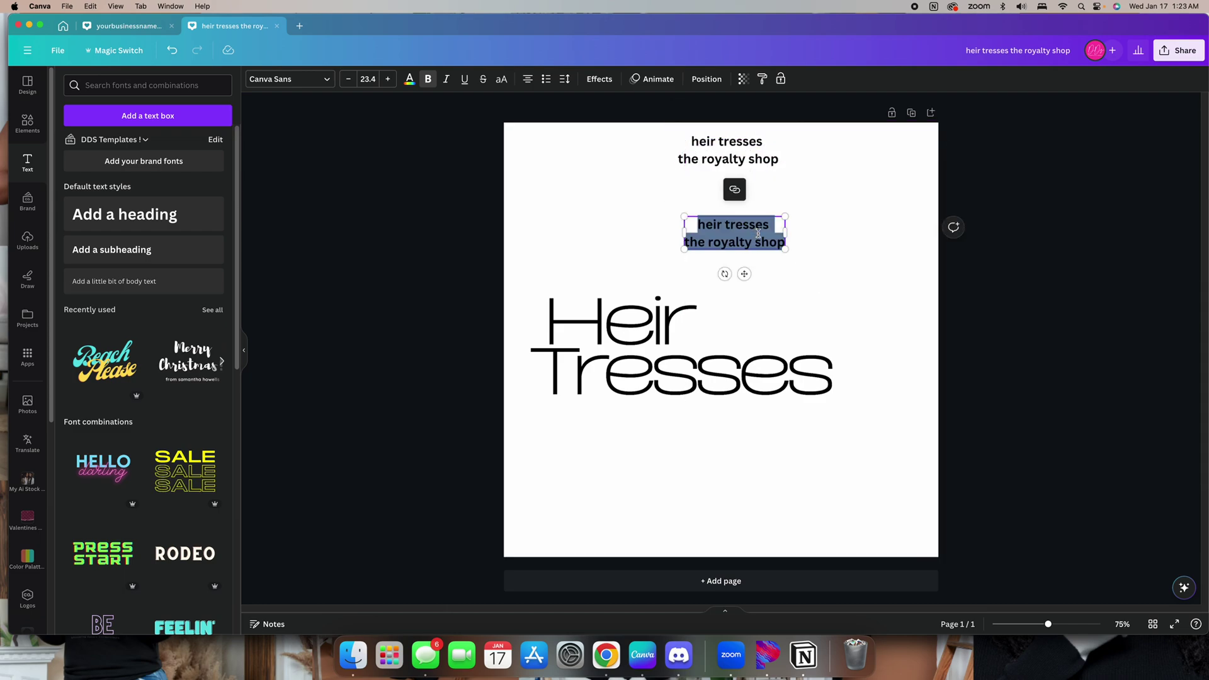
{"action": "left_click", "coordinate": [776, 244]}
{"action": "key", "text": "Delete"}
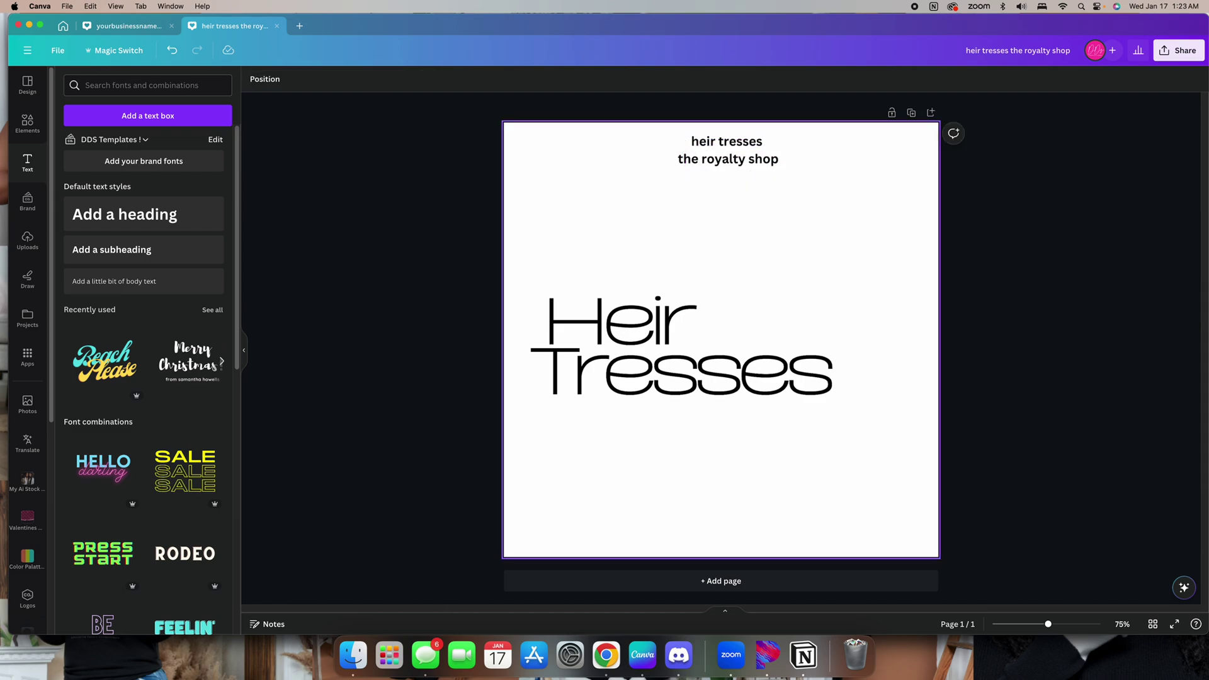
Create a new text box trimmed to 'the royalty shop' and place it below Tresses
{"action": "key", "text": "t"}
{"action": "key", "text": "super+v"}
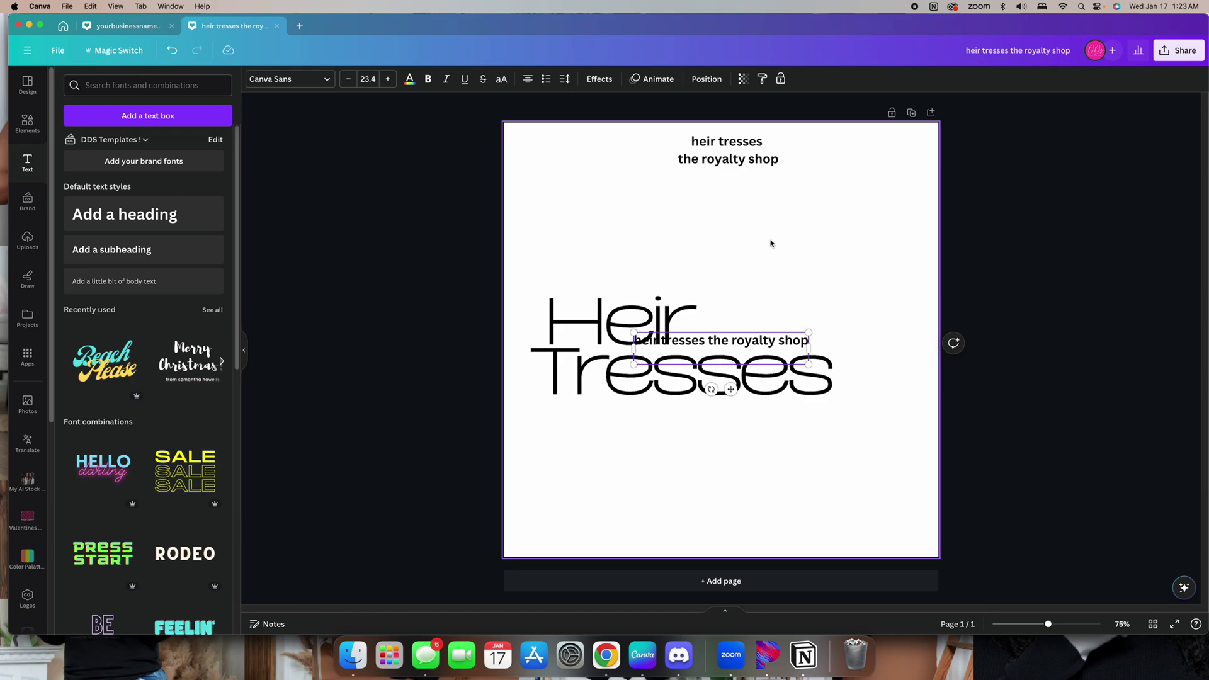
{"action": "left_click", "coordinate": [707, 343]}
{"action": "key", "text": "shift+End"}
{"action": "key", "text": "BackSpace"}
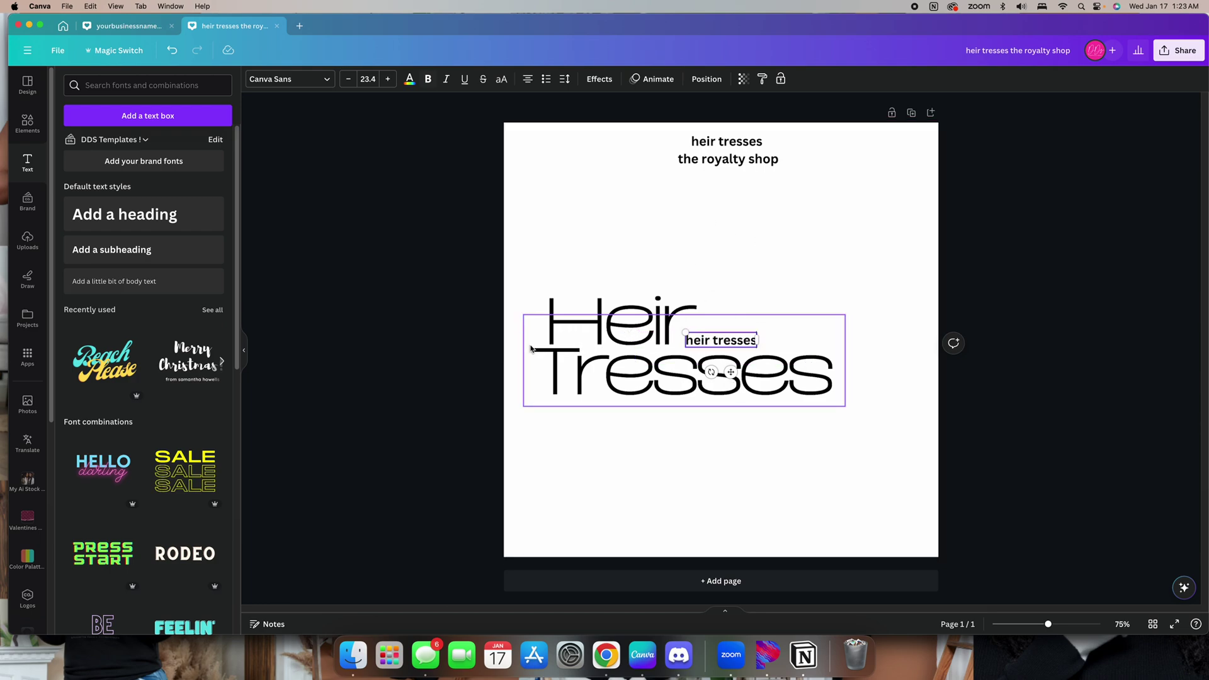
{"action": "left_click", "coordinate": [172, 50]}
{"action": "left_click_drag", "start_coordinate": [700, 340], "coordinate": [627, 341]}
{"action": "key", "text": "shift+End"}
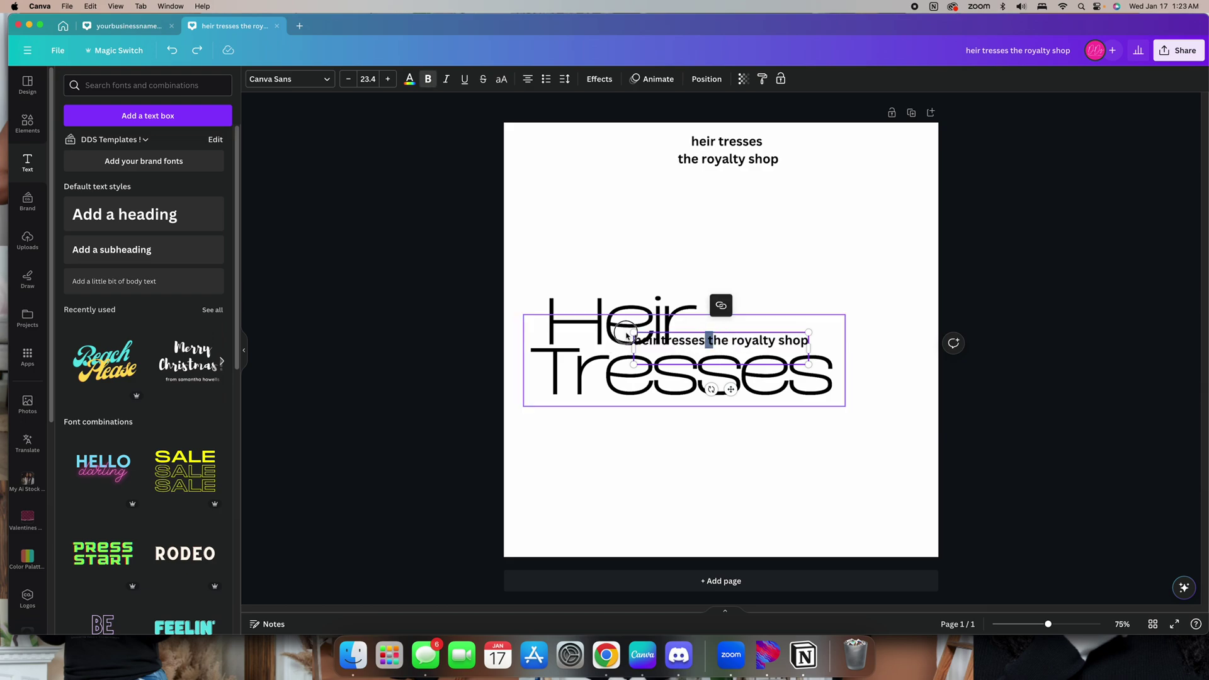
{"action": "key", "text": "shift+Home"}
{"action": "key", "text": "BackSpace"}
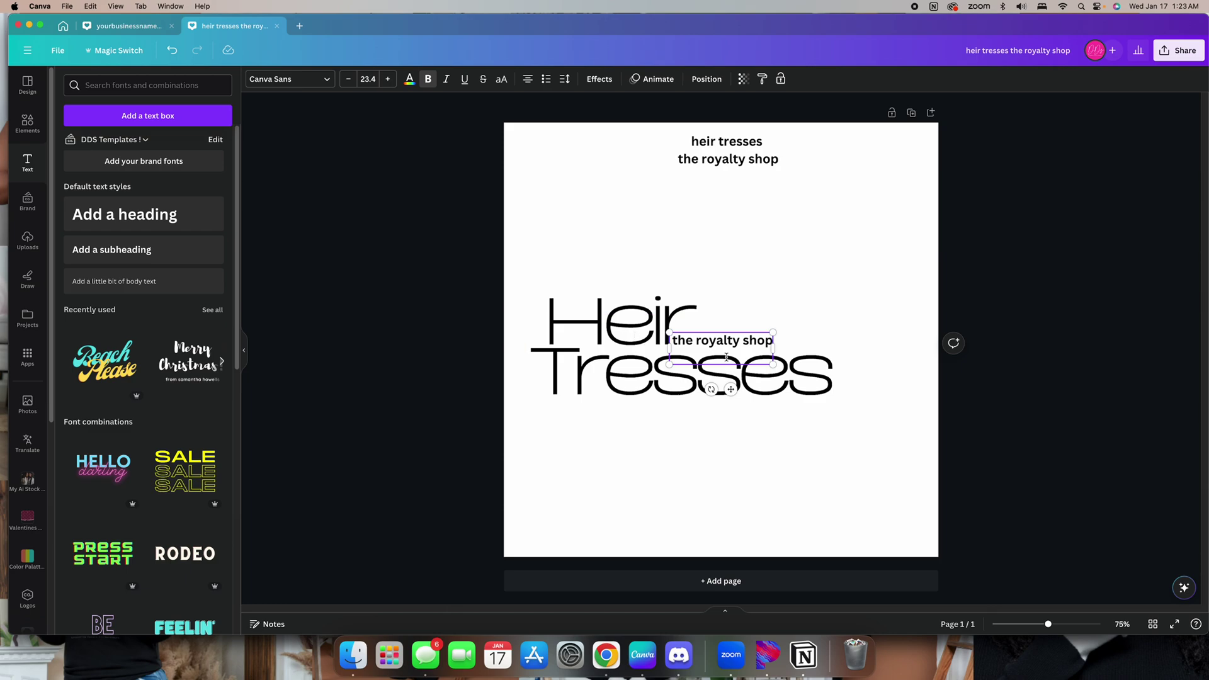
{"action": "left_click", "coordinate": [725, 377]}
{"action": "left_click", "coordinate": [786, 305]}
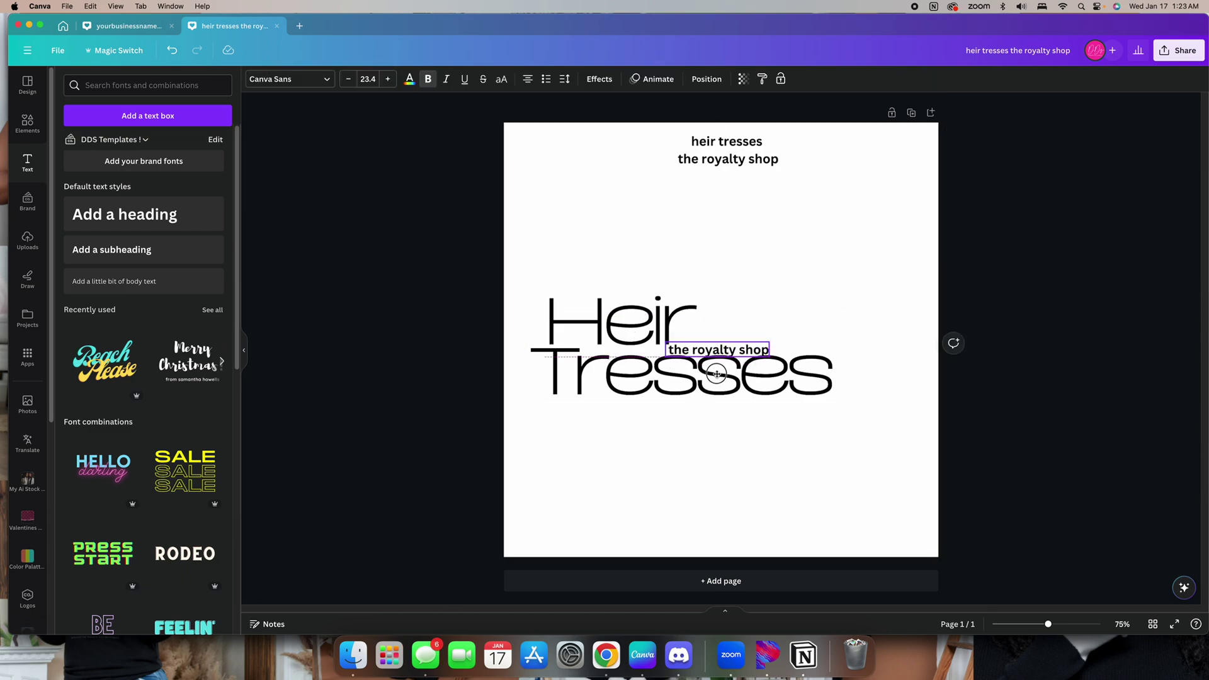
{"action": "left_click_drag", "start_coordinate": [717, 344], "coordinate": [686, 417]}
Try the Beautifully Delicious font on the 'the royalty shop' tagline
{"action": "left_click", "coordinate": [262, 85]}
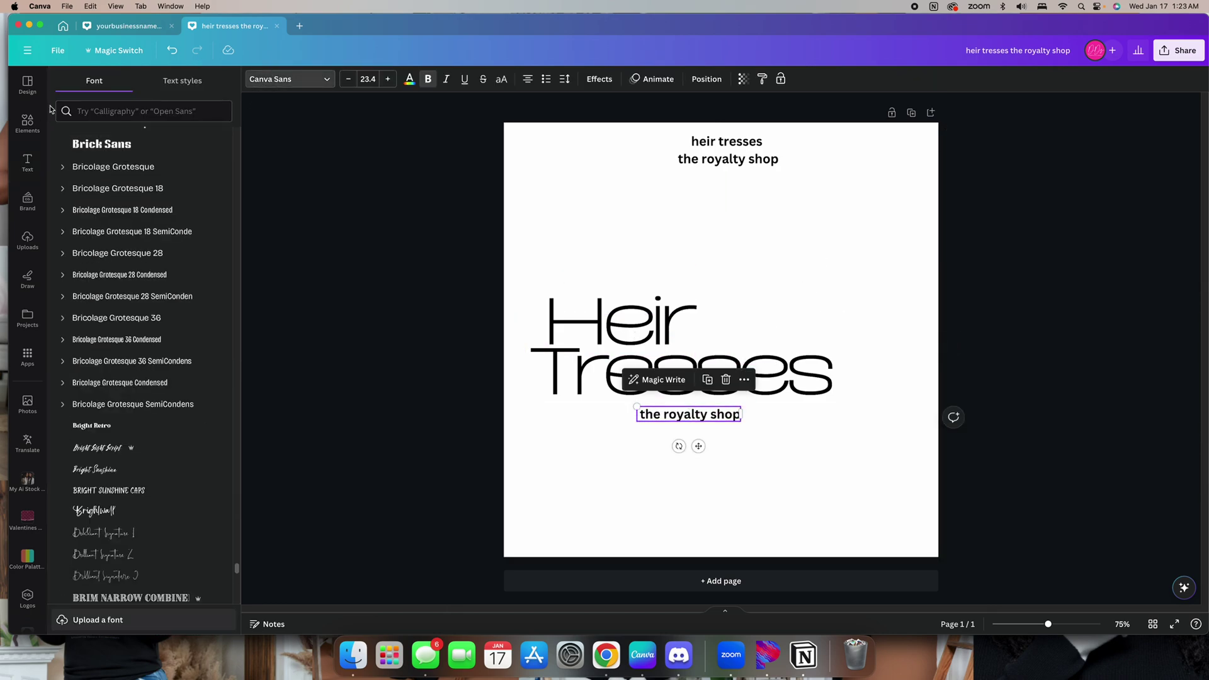
{"action": "scroll", "coordinate": [98, 235], "scroll_direction": "up", "scroll_amount": 5}
{"action": "scroll", "coordinate": [101, 235], "scroll_direction": "up", "scroll_amount": 10}
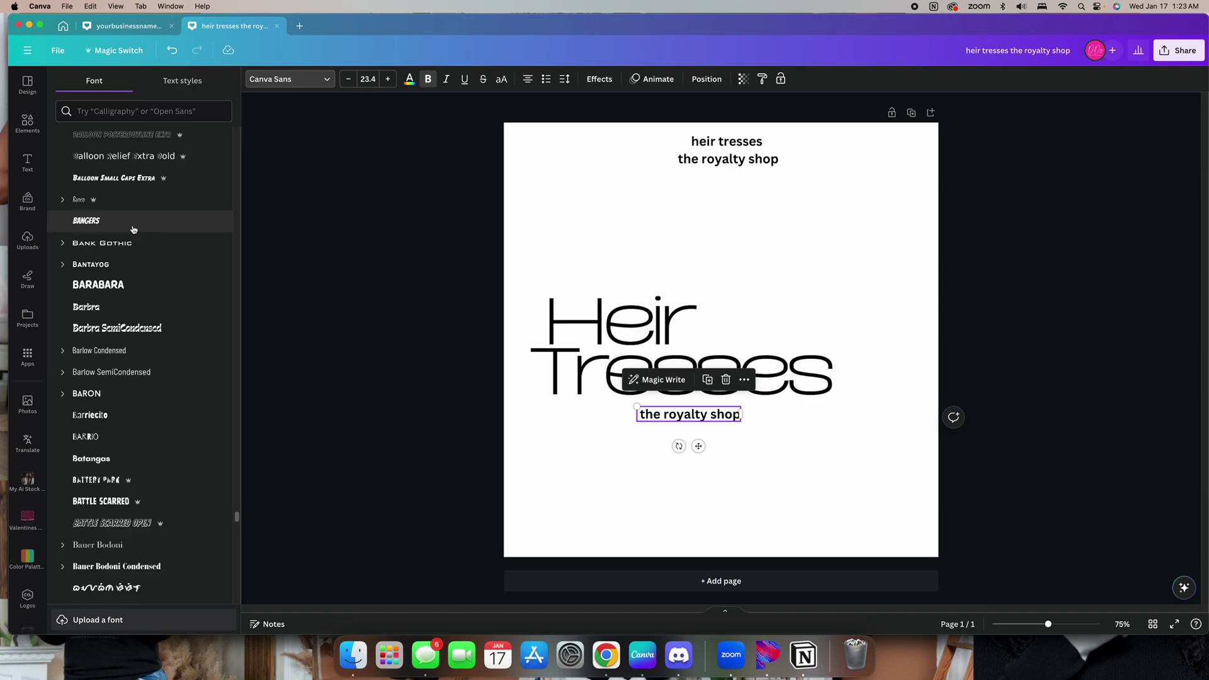
{"action": "scroll", "coordinate": [140, 237], "scroll_direction": "up", "scroll_amount": 8}
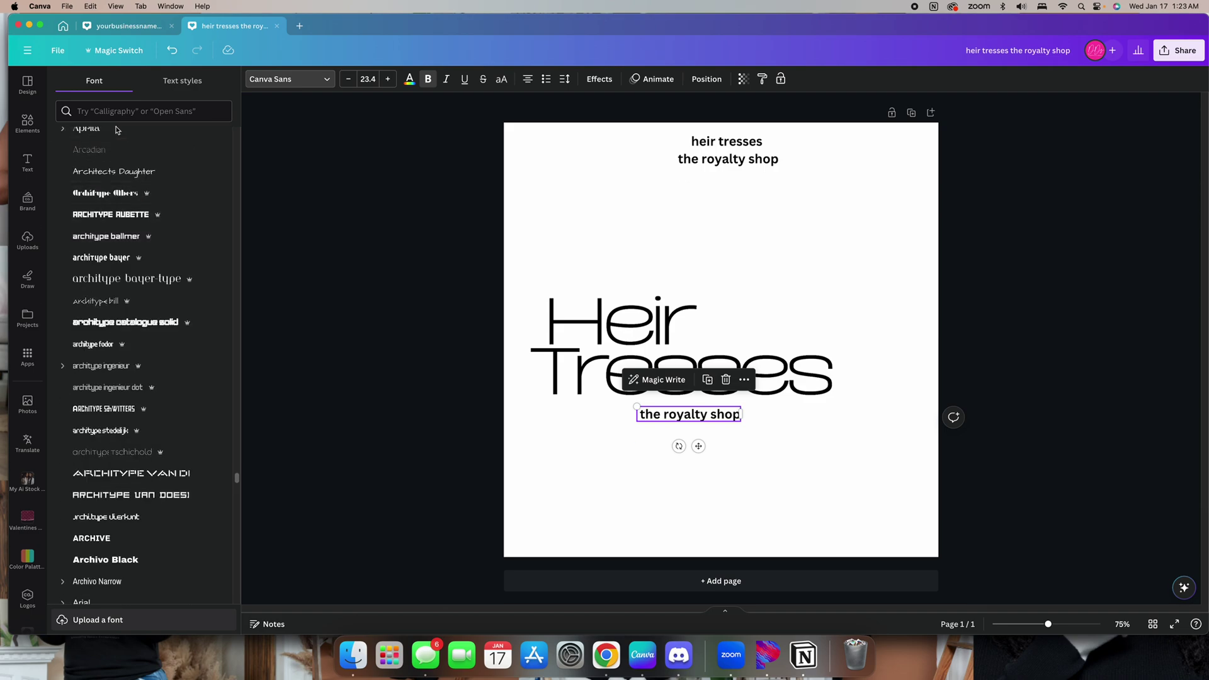
{"action": "left_click_drag", "start_coordinate": [237, 471], "coordinate": [238, 136]}
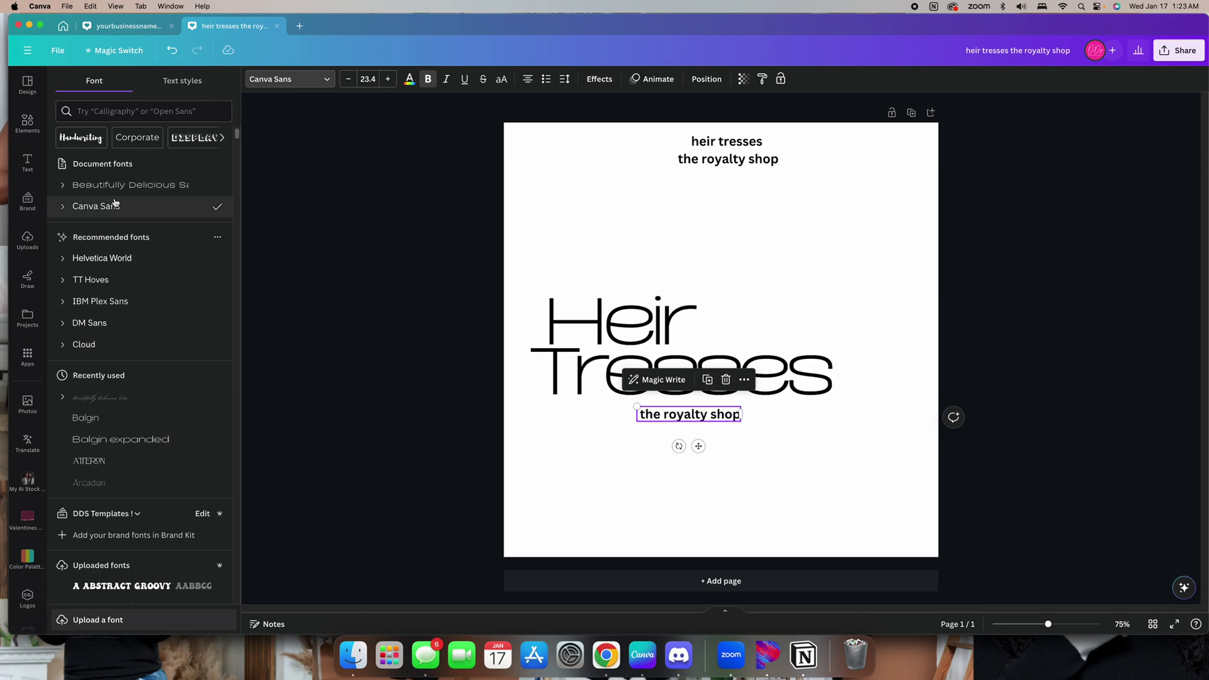
{"action": "left_click", "coordinate": [116, 192]}
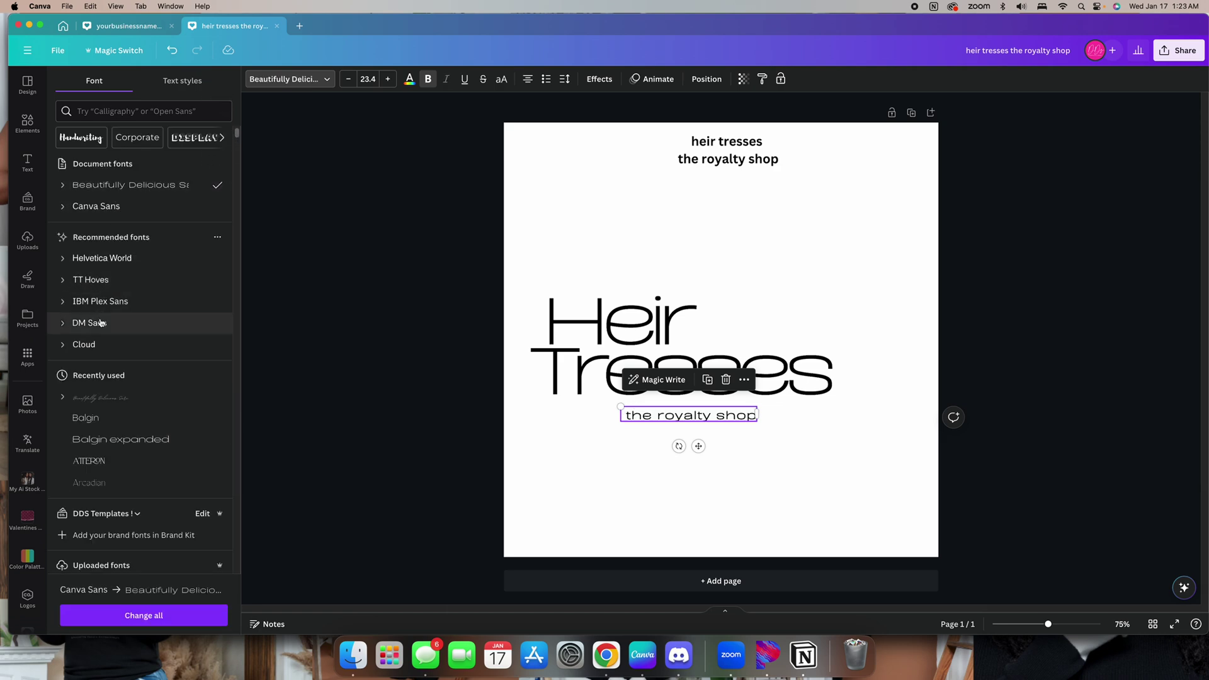
Search fonts for 'mo' and set the tagline in Montserrat
{"action": "left_click", "coordinate": [124, 103]}
{"action": "type", "text": "o"}
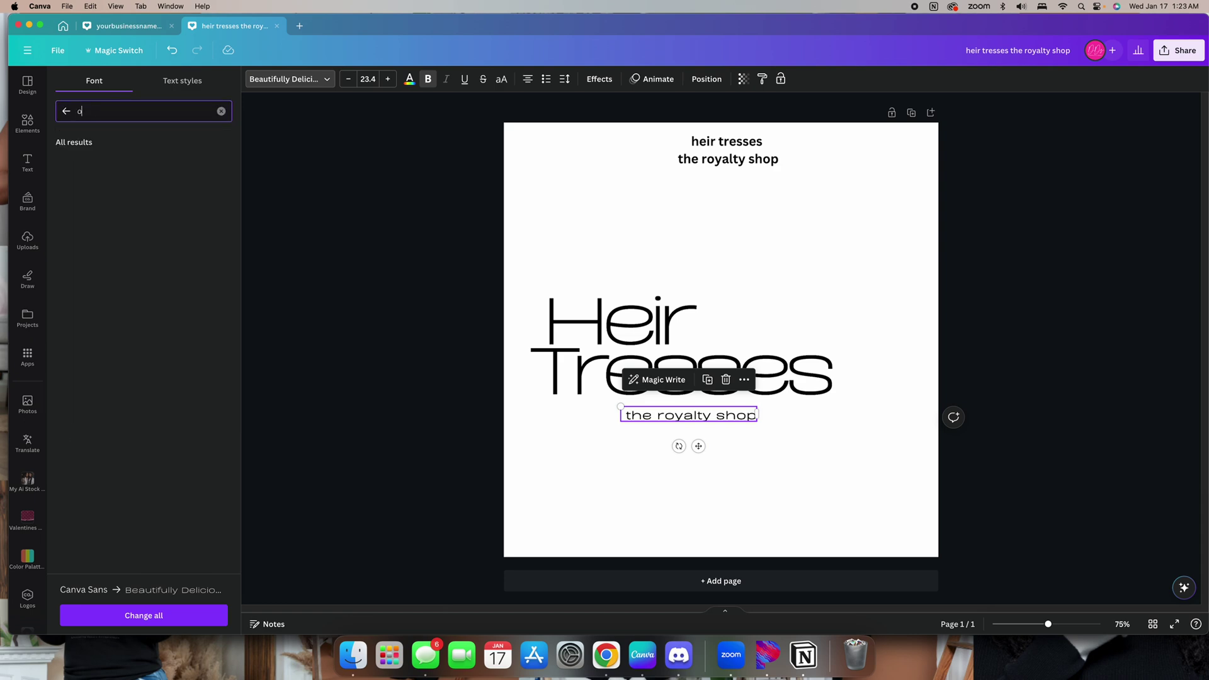
{"action": "type", "text": "n"}
{"action": "key", "text": "BackSpace"}
{"action": "key", "text": "BackSpace"}
{"action": "type", "text": "mo"}
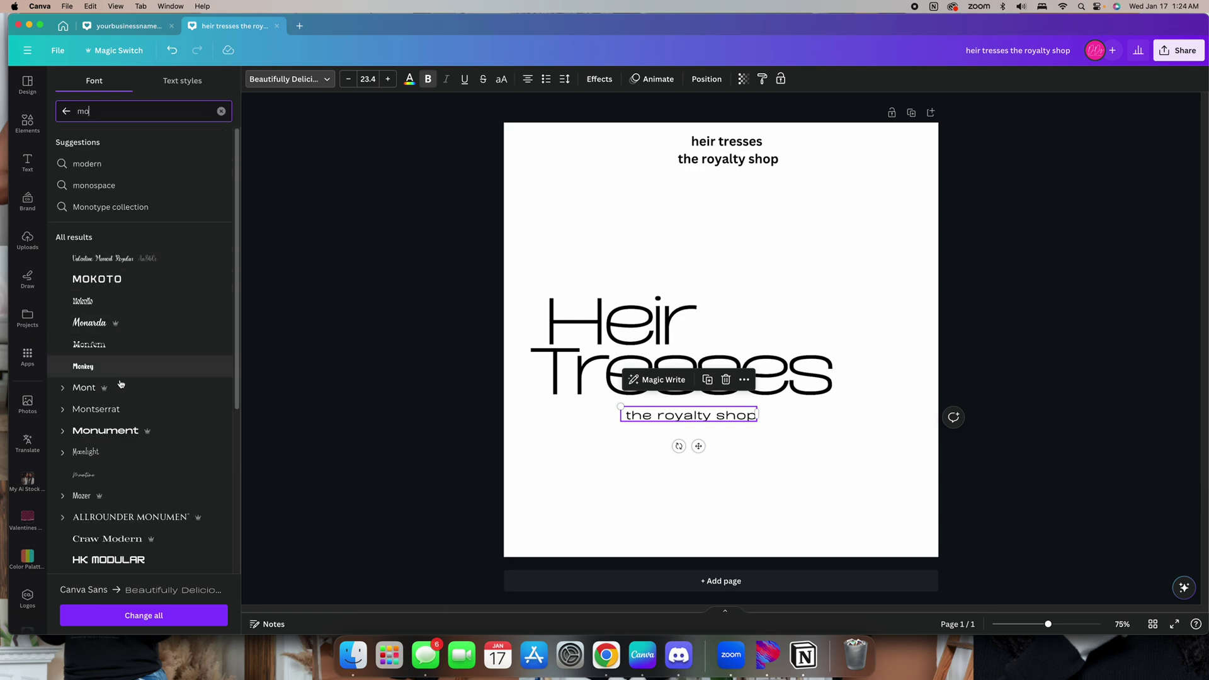
{"action": "left_click", "coordinate": [101, 410]}
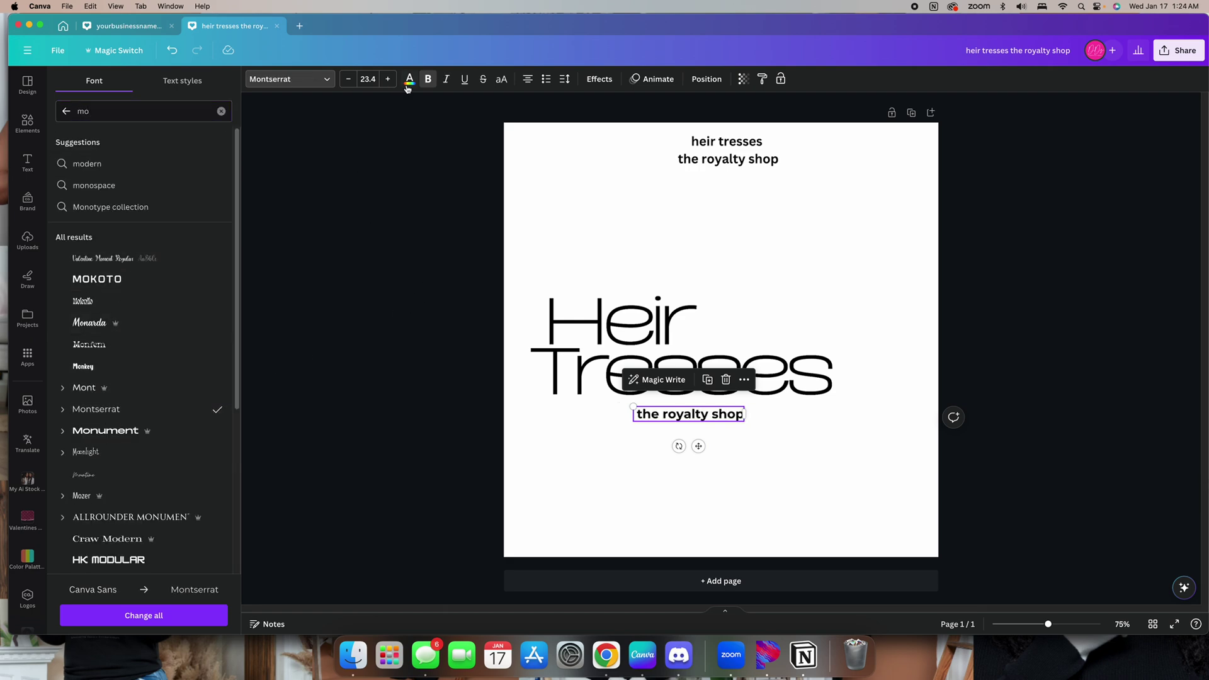
Make the tagline regular-weight italic with widely spread letter spacing
{"action": "left_click", "coordinate": [428, 79]}
{"action": "left_click", "coordinate": [445, 80]}
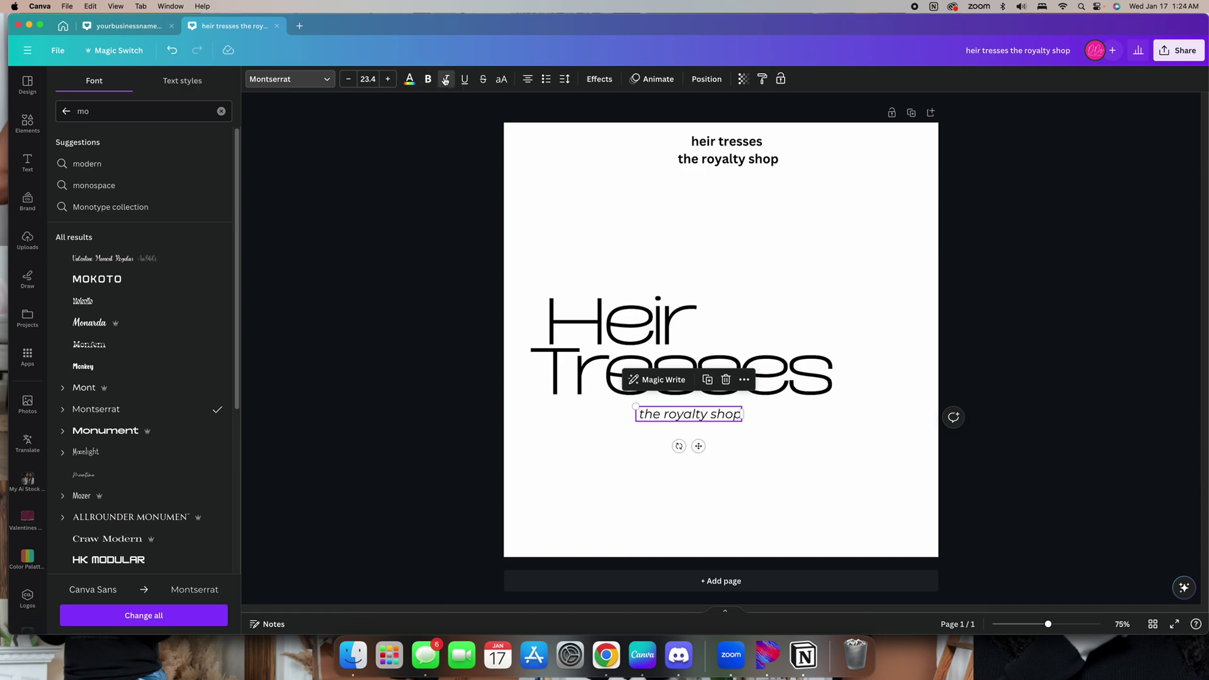
{"action": "left_click", "coordinate": [501, 79]}
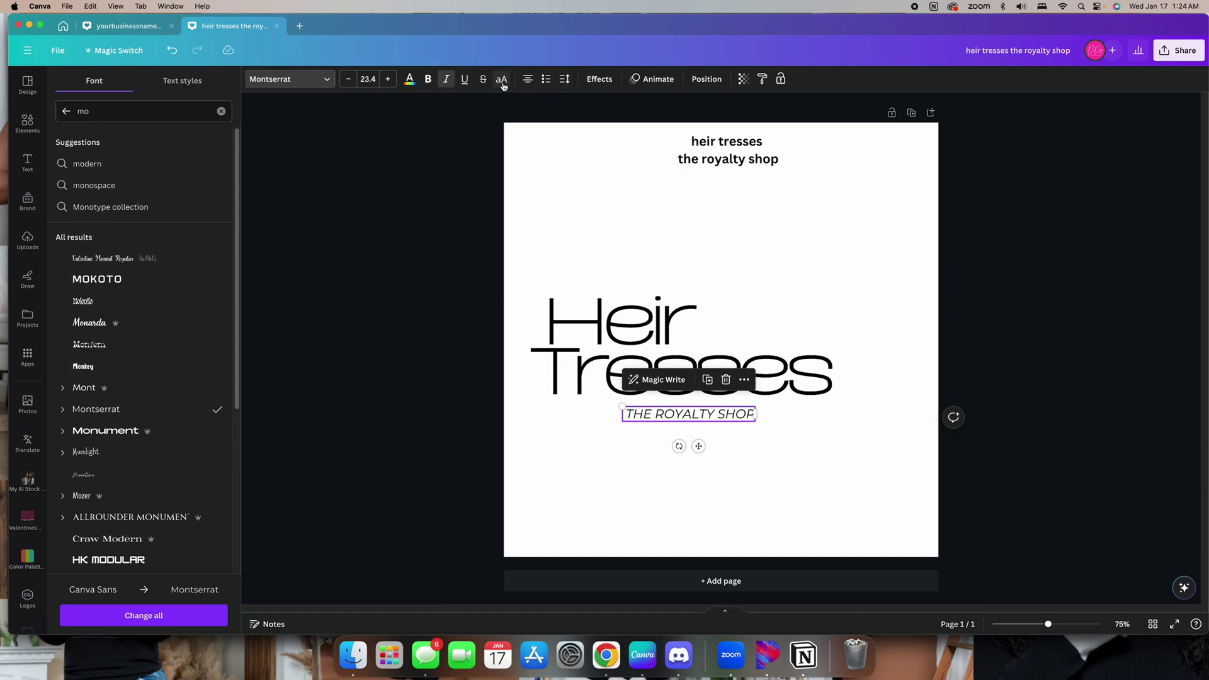
{"action": "left_click", "coordinate": [565, 79]}
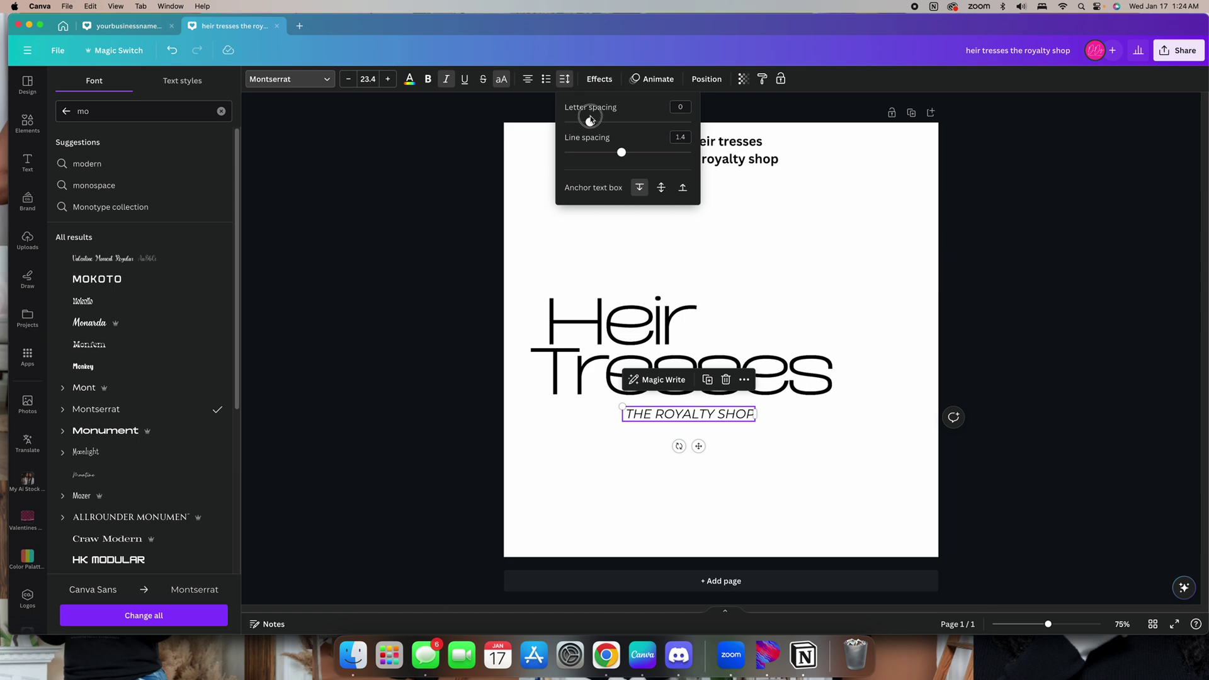
{"action": "left_click_drag", "start_coordinate": [590, 122], "coordinate": [669, 120]}
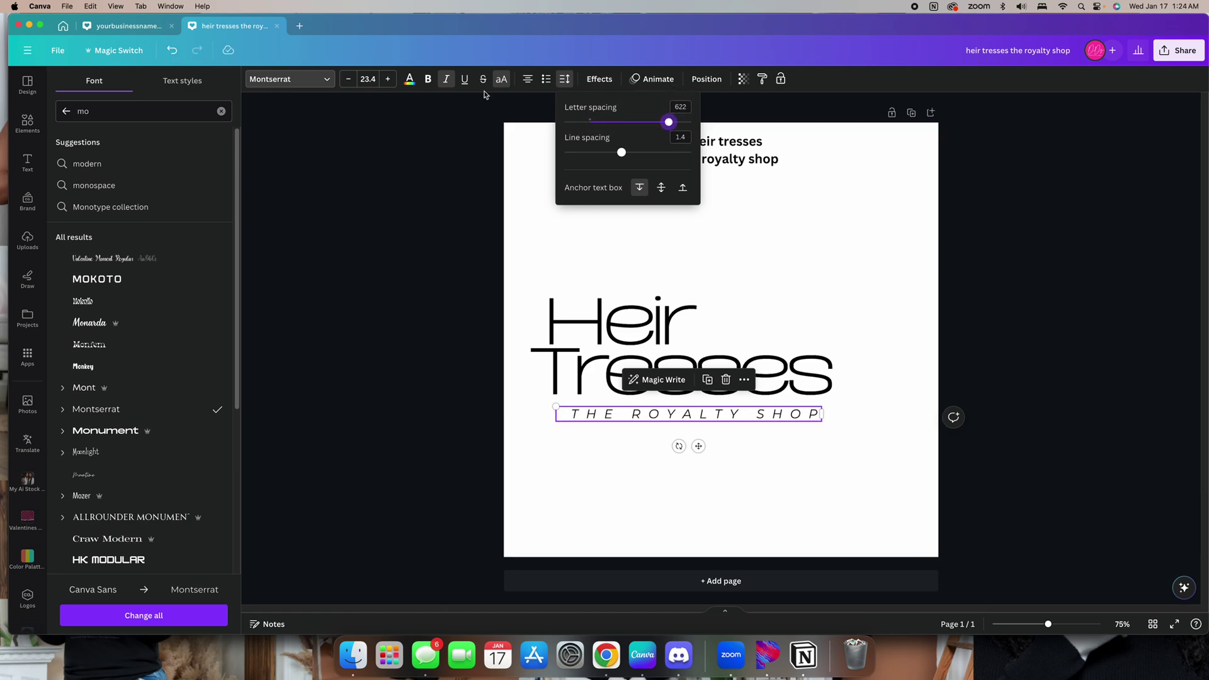
Change the tagline to title case so it reads 'The Royalty Shop'
{"action": "left_click", "coordinate": [501, 80]}
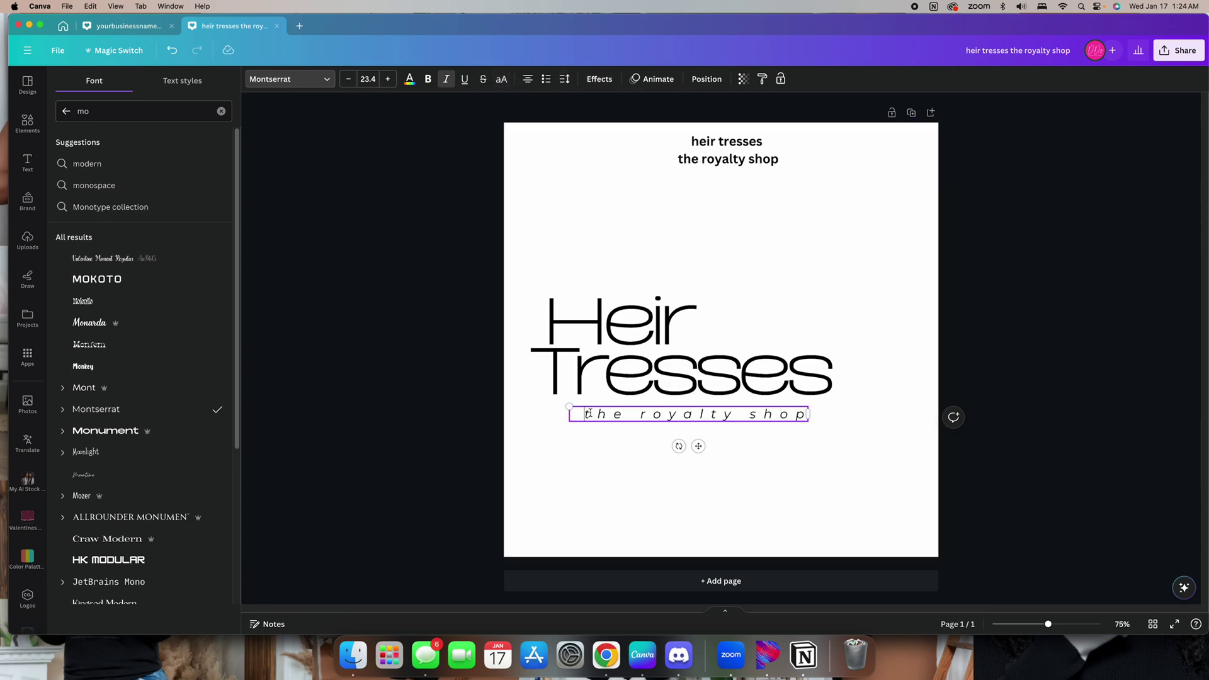
{"action": "key", "text": "BackSpace"}
{"action": "type", "text": "T"}
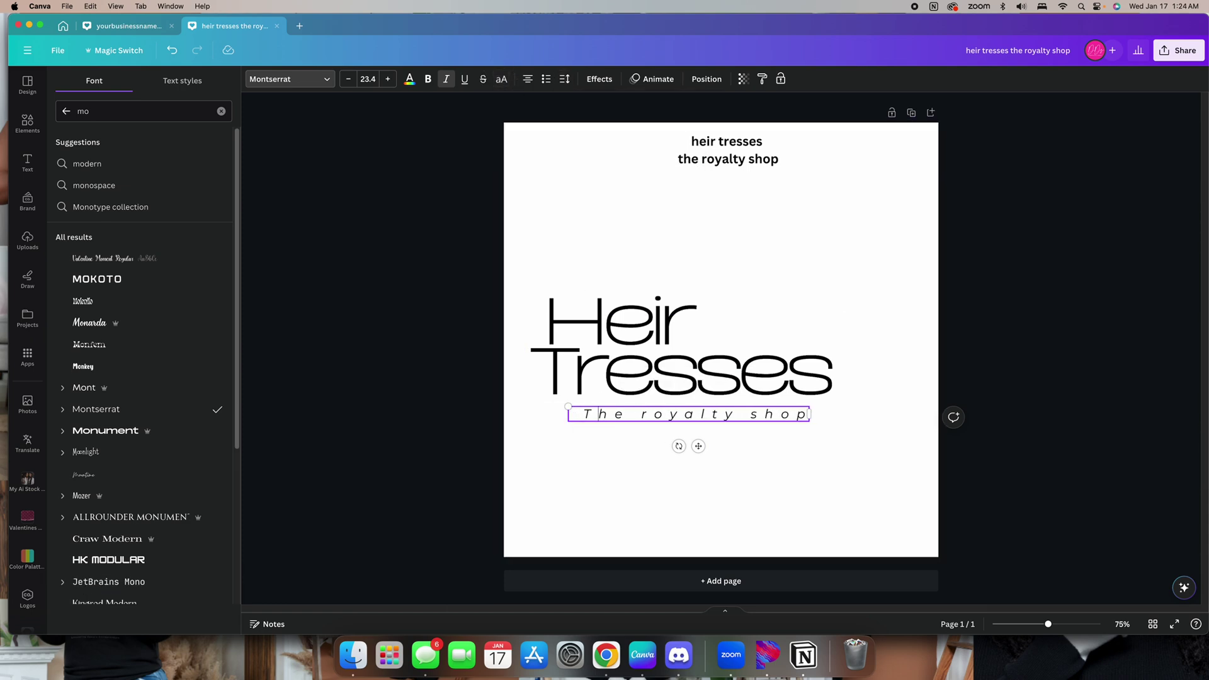
{"action": "key", "text": "BackSpace"}
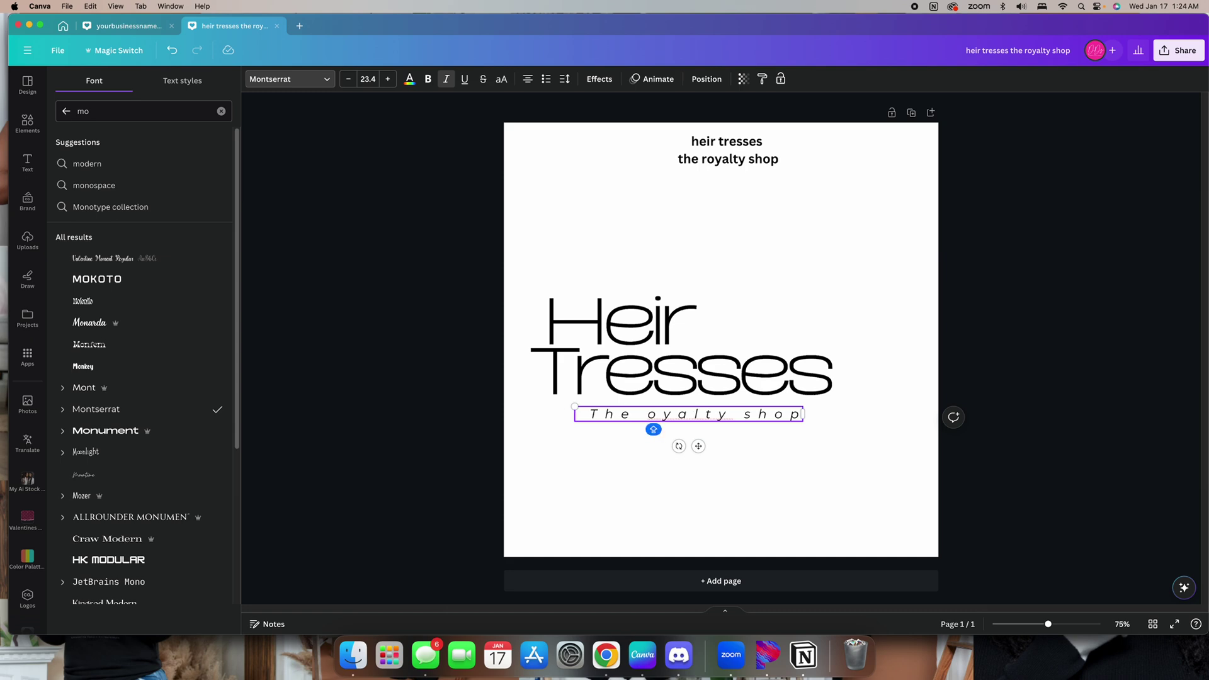
{"action": "type", "text": "R"}
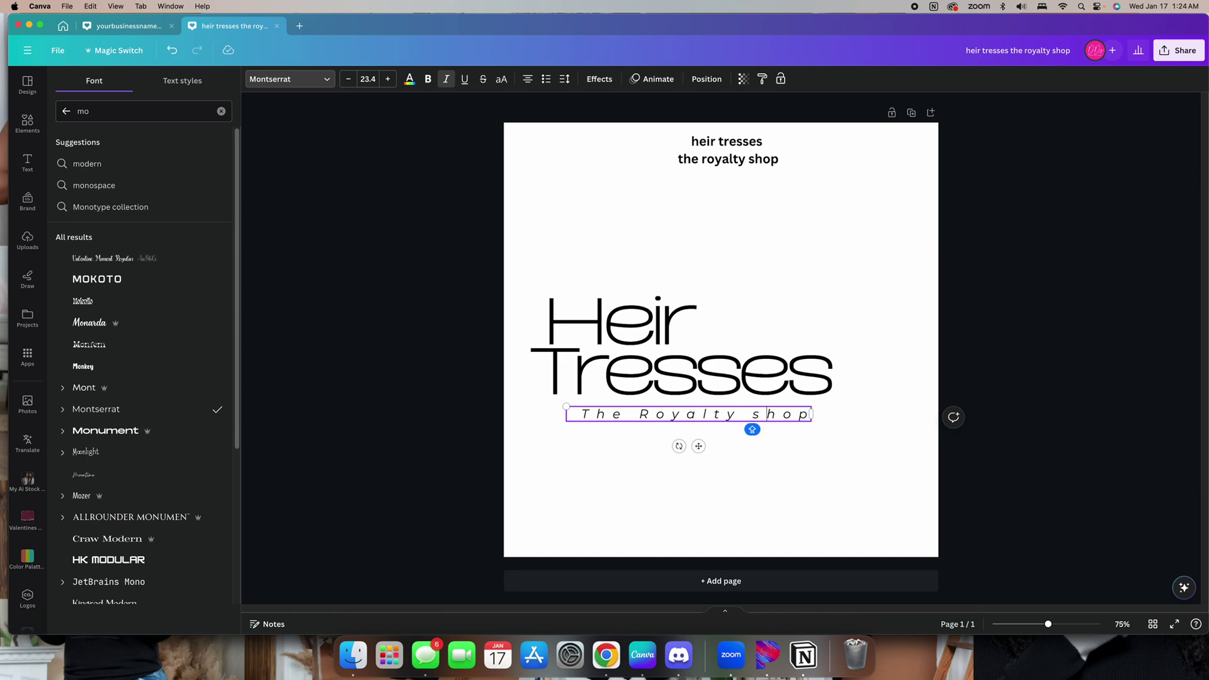
{"action": "key", "text": "BackSpace"}
{"action": "type", "text": "S"}
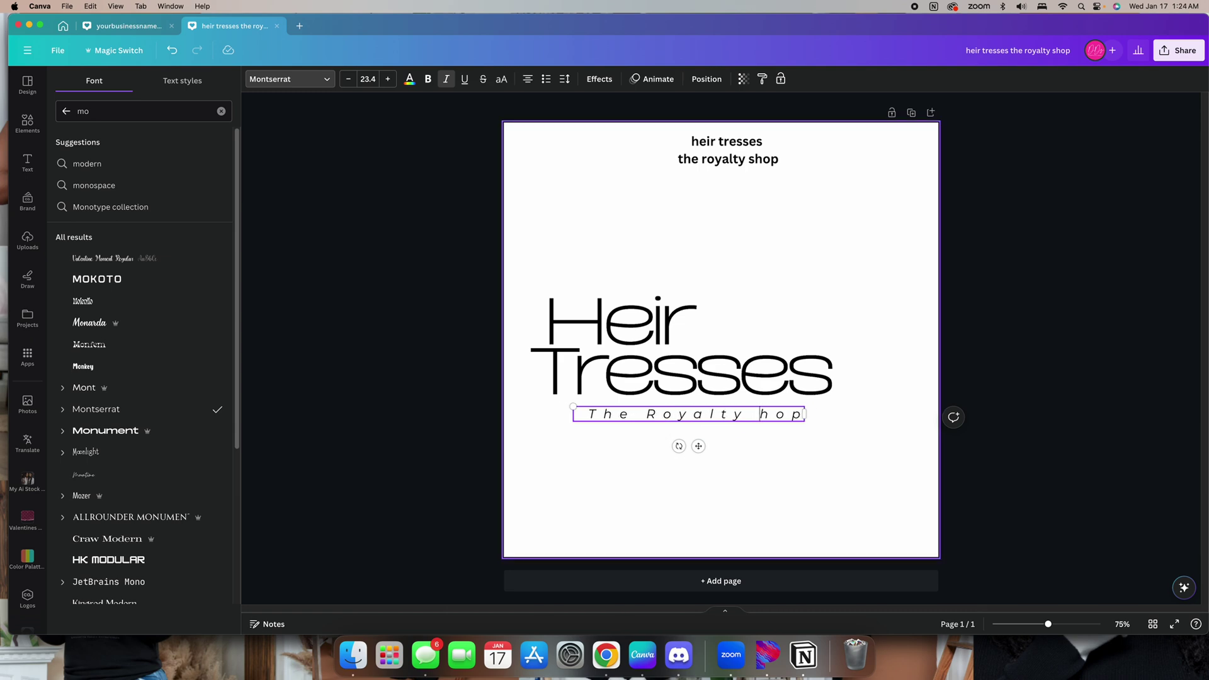
{"action": "type", "text": "S"}
{"action": "key", "text": "Escape"}
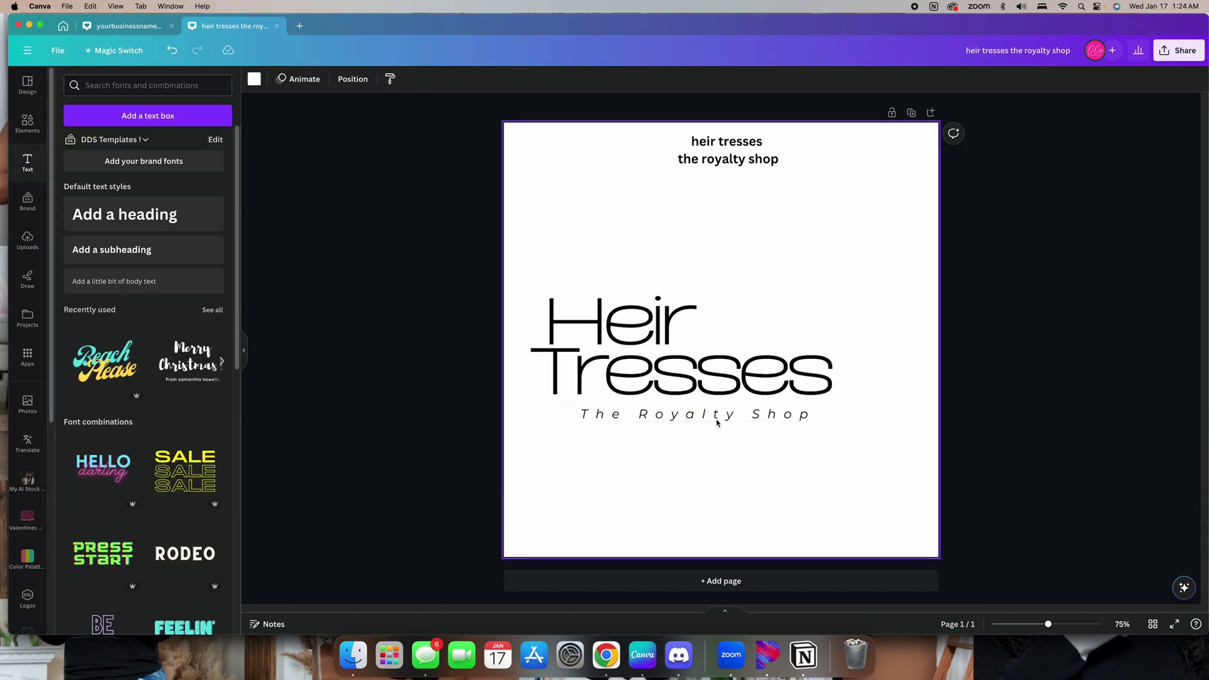
Narrow the tagline text box and move it up under Tresses
{"action": "left_click_drag", "start_coordinate": [566, 408], "coordinate": [628, 410]}
{"action": "left_click", "coordinate": [760, 440]}
{"action": "left_click_drag", "start_coordinate": [746, 415], "coordinate": [724, 405]}
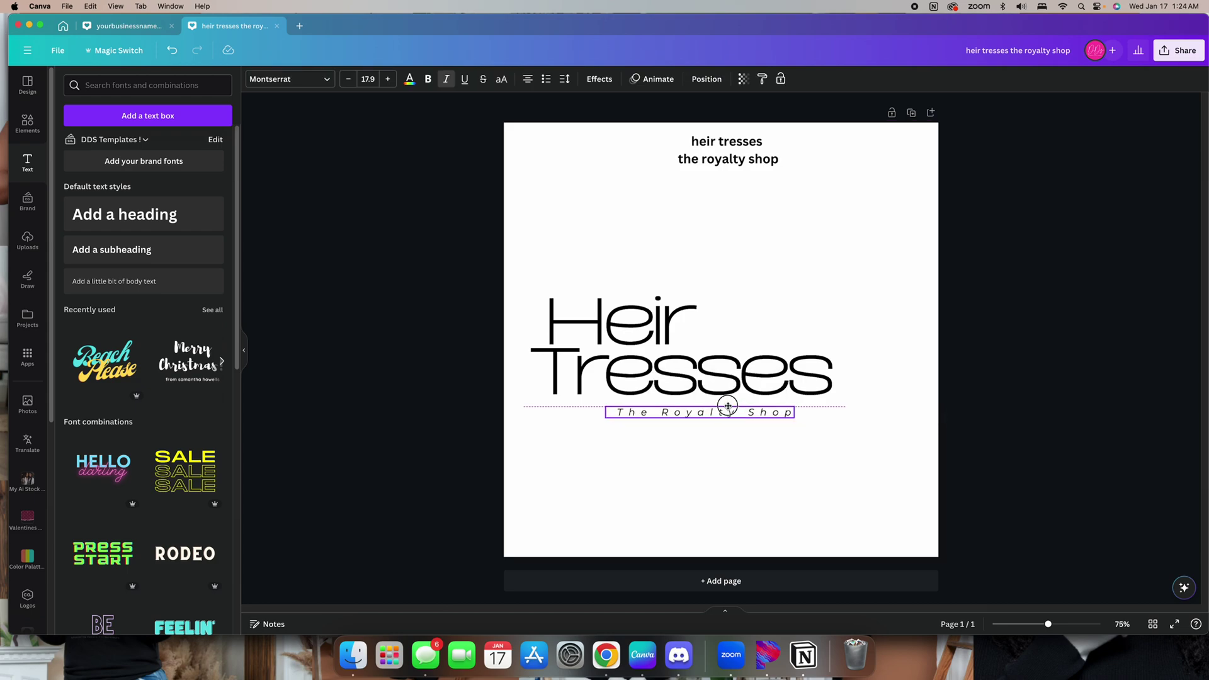
{"action": "left_click", "coordinate": [764, 466]}
Enlarge the three-part logo together and shift it slightly down-left
{"action": "left_click_drag", "start_coordinate": [858, 449], "coordinate": [505, 290]}
{"action": "left_click_drag", "start_coordinate": [846, 419], "coordinate": [882, 444]}
{"action": "left_click_drag", "start_coordinate": [793, 374], "coordinate": [782, 389]}
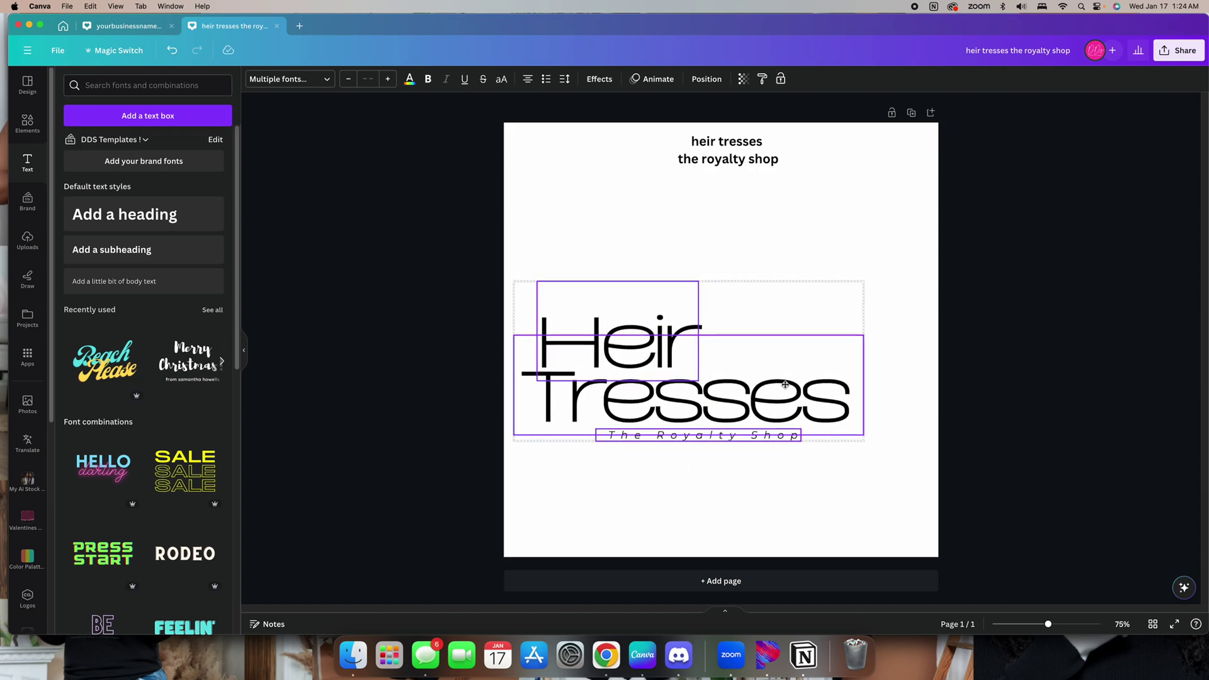
{"action": "left_click", "coordinate": [998, 423]}
Delete the old text box at the top and move the logo up slightly
{"action": "left_click_drag", "start_coordinate": [819, 192], "coordinate": [661, 131]}
{"action": "key", "text": "Delete"}
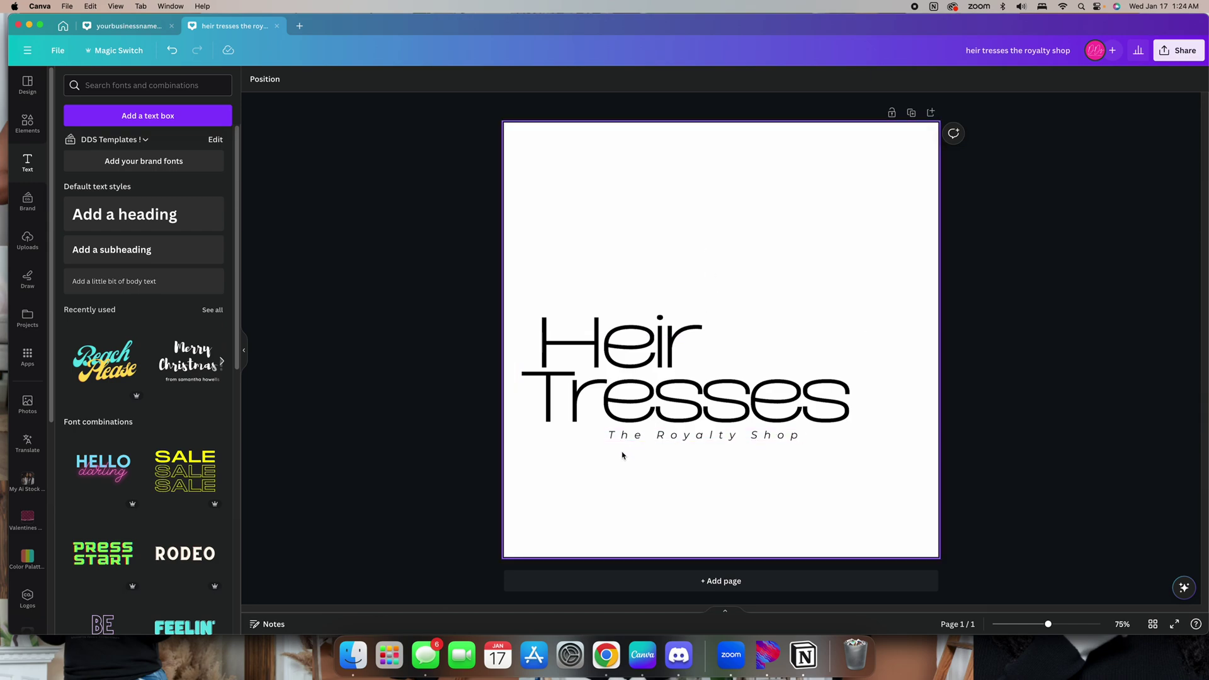
{"action": "left_click", "coordinate": [28, 124]}
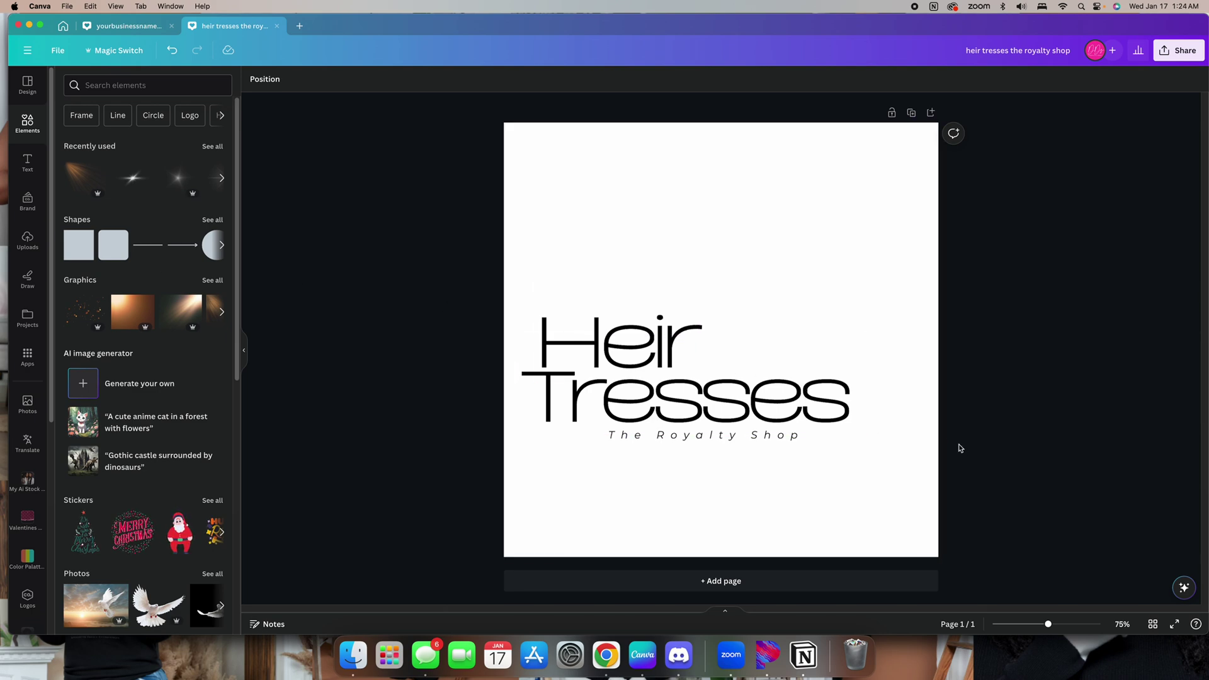
{"action": "left_click_drag", "start_coordinate": [951, 452], "coordinate": [378, 278]}
{"action": "left_click_drag", "start_coordinate": [688, 402], "coordinate": [685, 380]}
{"action": "left_click", "coordinate": [1086, 414]}
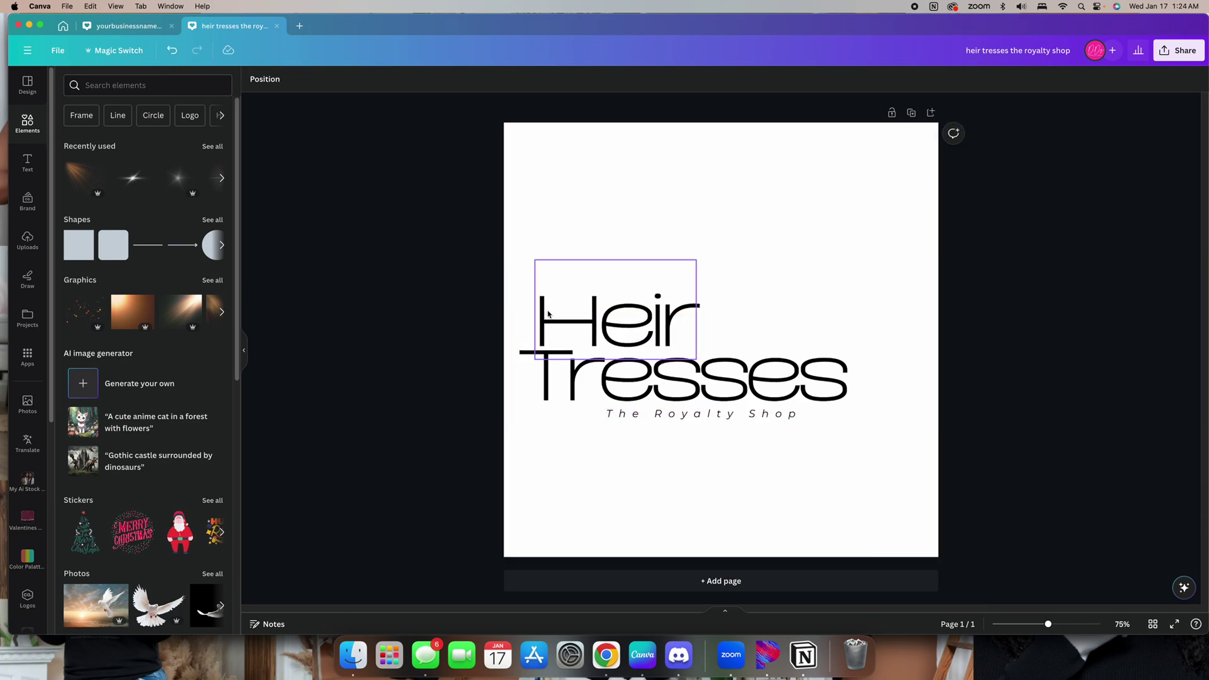
Color the word Heir dark maroon
{"action": "left_click", "coordinate": [549, 309]}
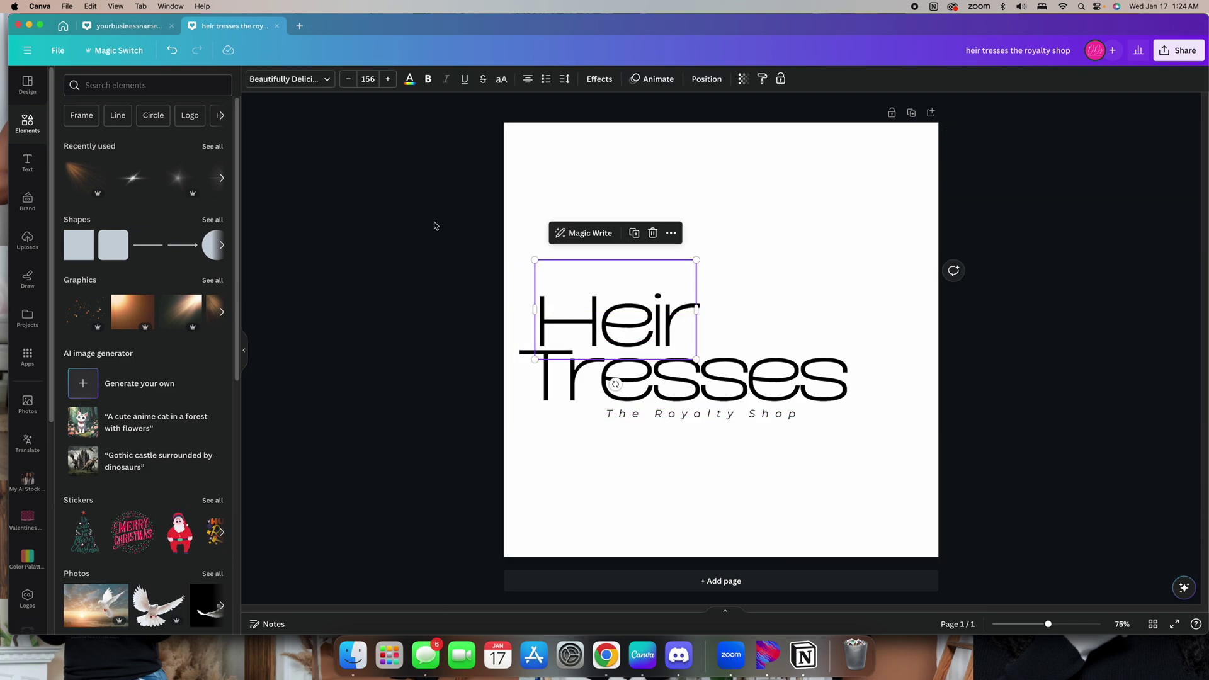
{"action": "left_click", "coordinate": [410, 79]}
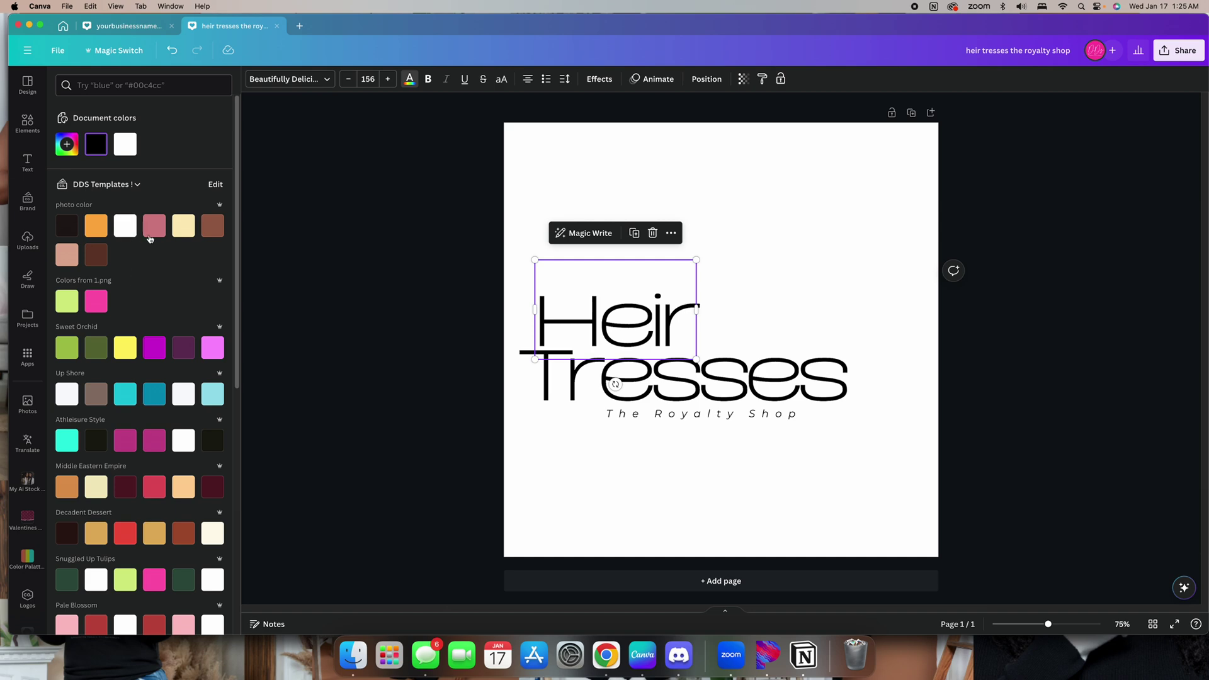
{"action": "scroll", "coordinate": [147, 238], "scroll_direction": "down", "scroll_amount": 1}
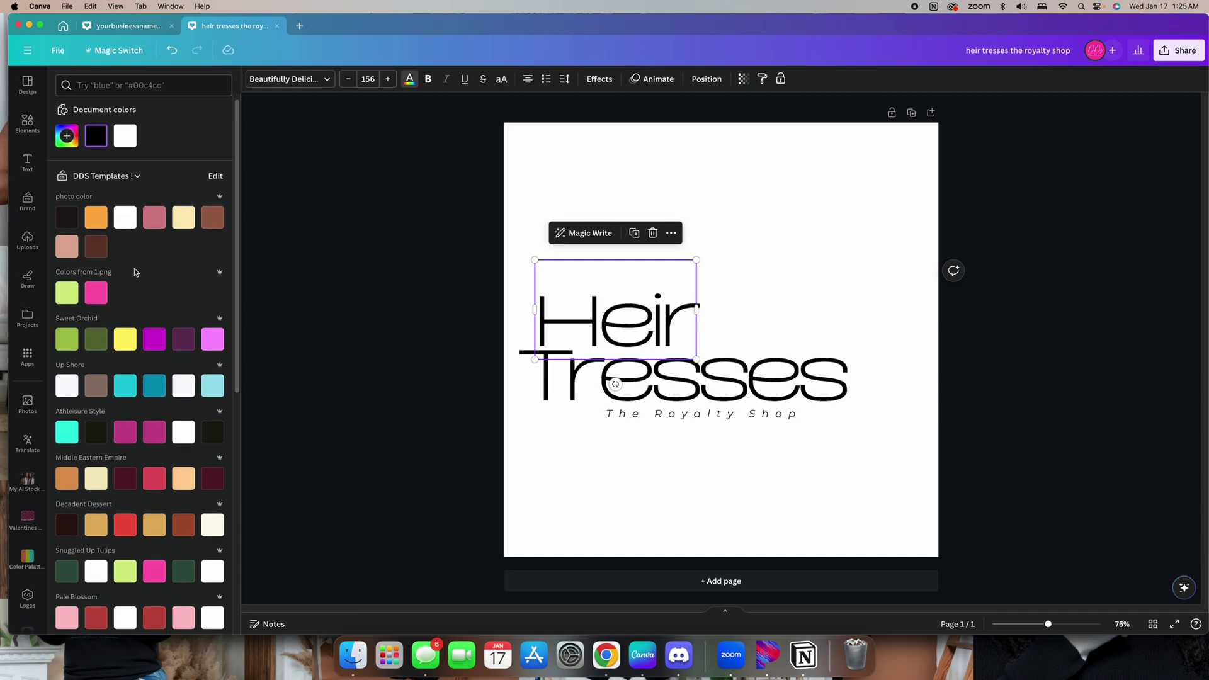
{"action": "left_click", "coordinate": [72, 216]}
{"action": "scroll", "coordinate": [82, 265], "scroll_direction": "down", "scroll_amount": 10}
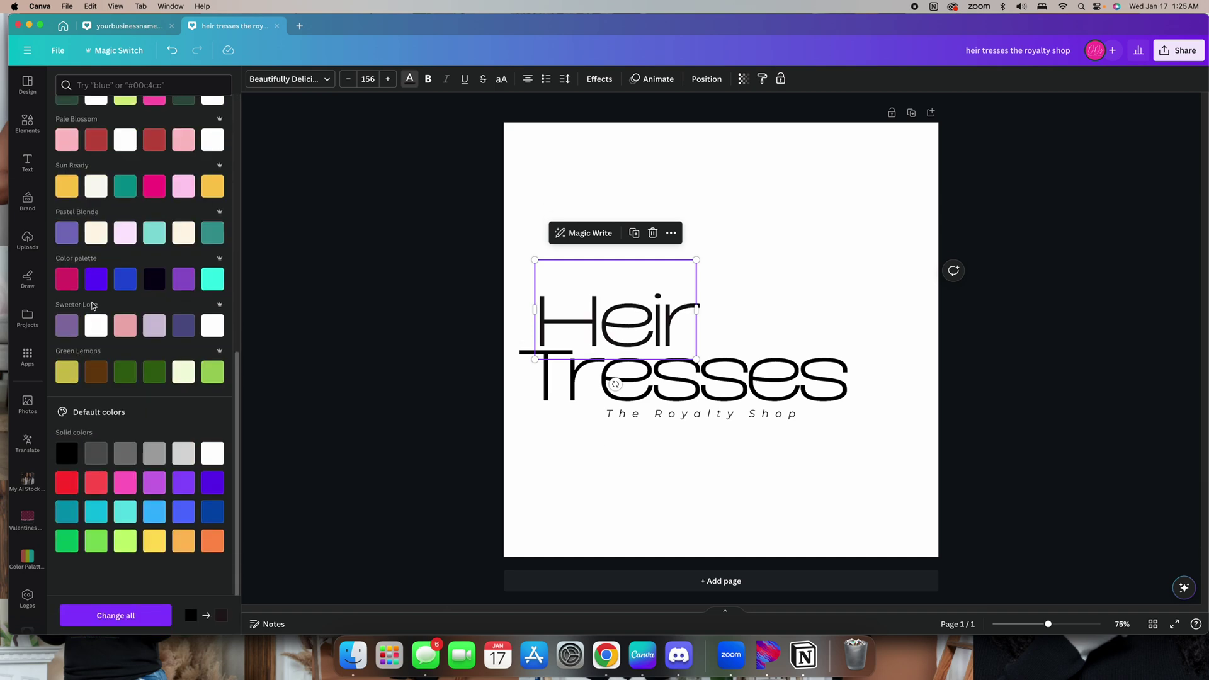
{"action": "scroll", "coordinate": [111, 290], "scroll_direction": "up", "scroll_amount": 5}
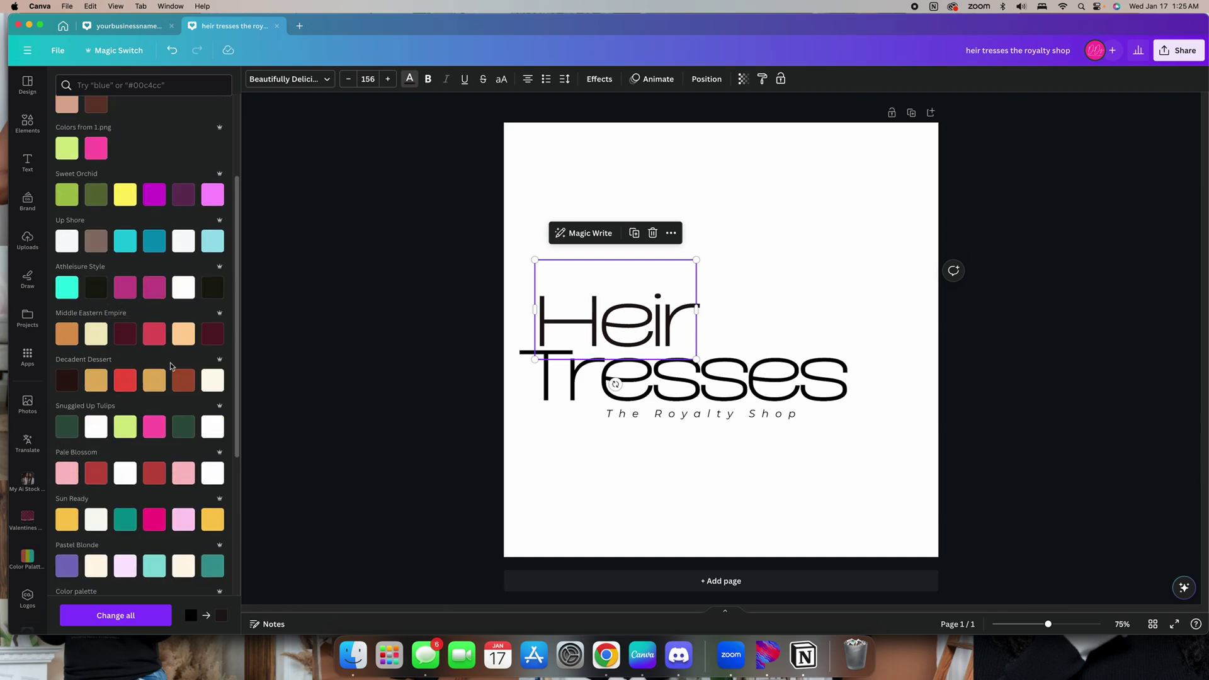
{"action": "left_click", "coordinate": [126, 341]}
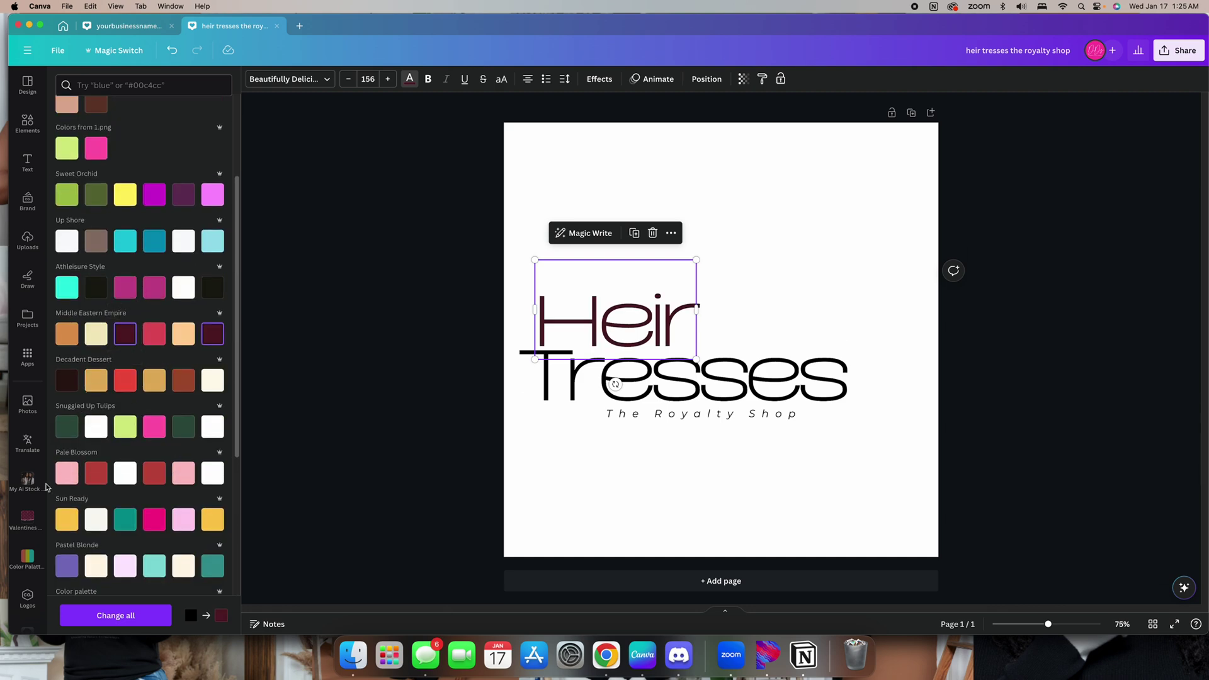
Add a pink-and-maroon palette image from the Color Palettes app
{"action": "scroll", "coordinate": [19, 510], "scroll_direction": "down", "scroll_amount": 4}
{"action": "left_click", "coordinate": [28, 333]}
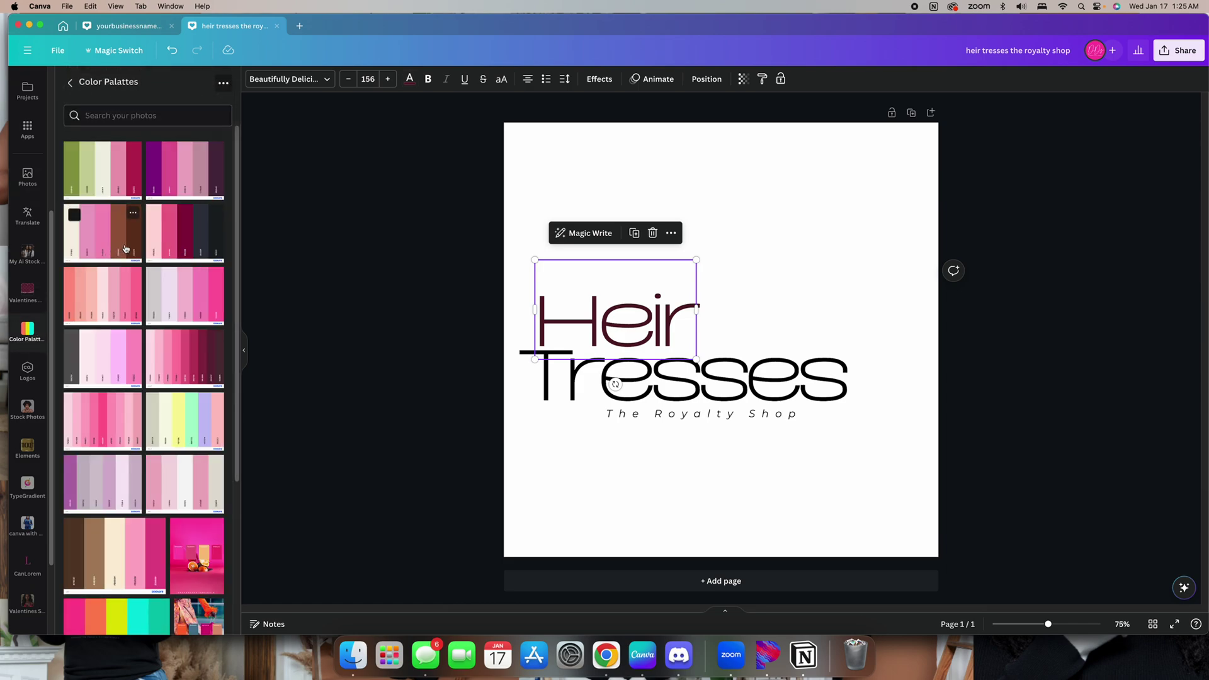
{"action": "left_click", "coordinate": [190, 247]}
{"action": "right_click", "coordinate": [764, 263]}
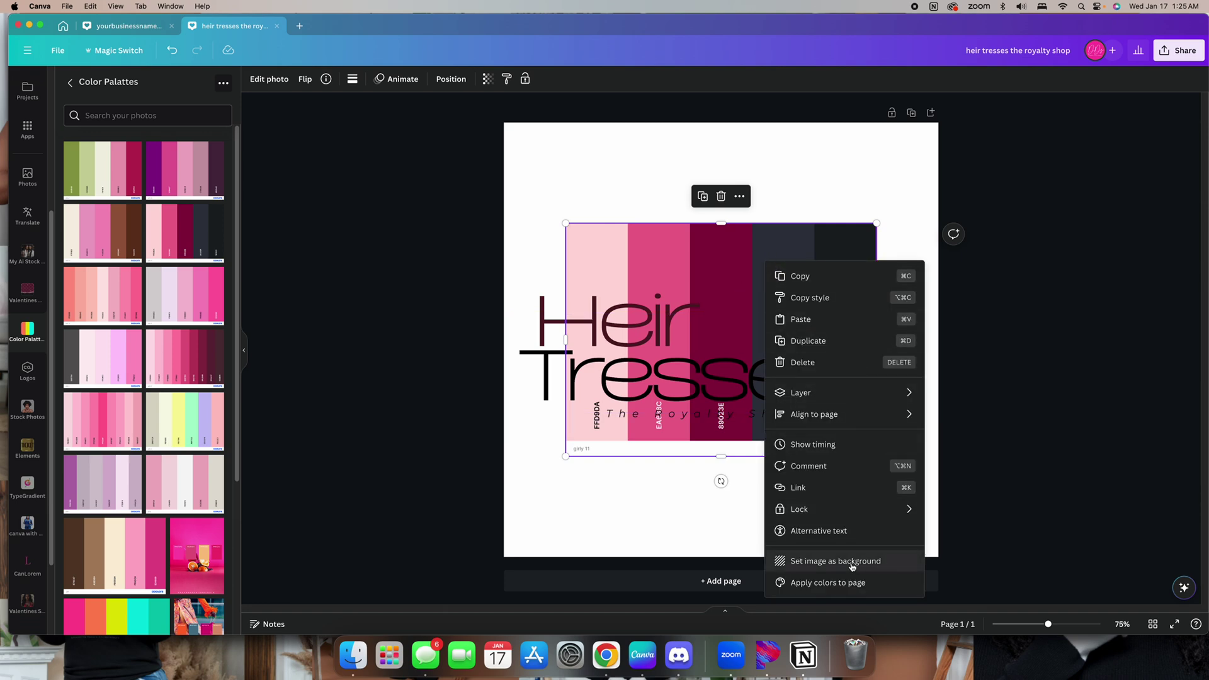
Apply the palette's colours to the page and move the palette image up and right
{"action": "left_click", "coordinate": [838, 582]}
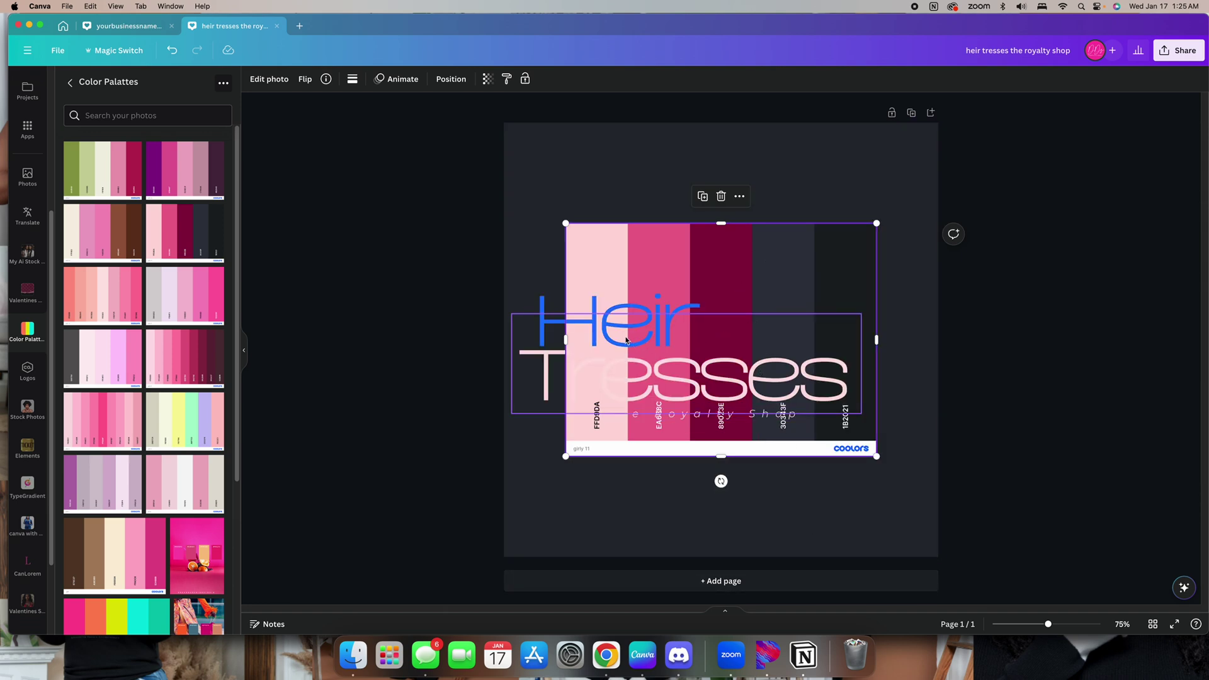
{"action": "left_click", "coordinate": [594, 327]}
{"action": "left_click", "coordinate": [662, 281]}
{"action": "left_click", "coordinate": [769, 243]}
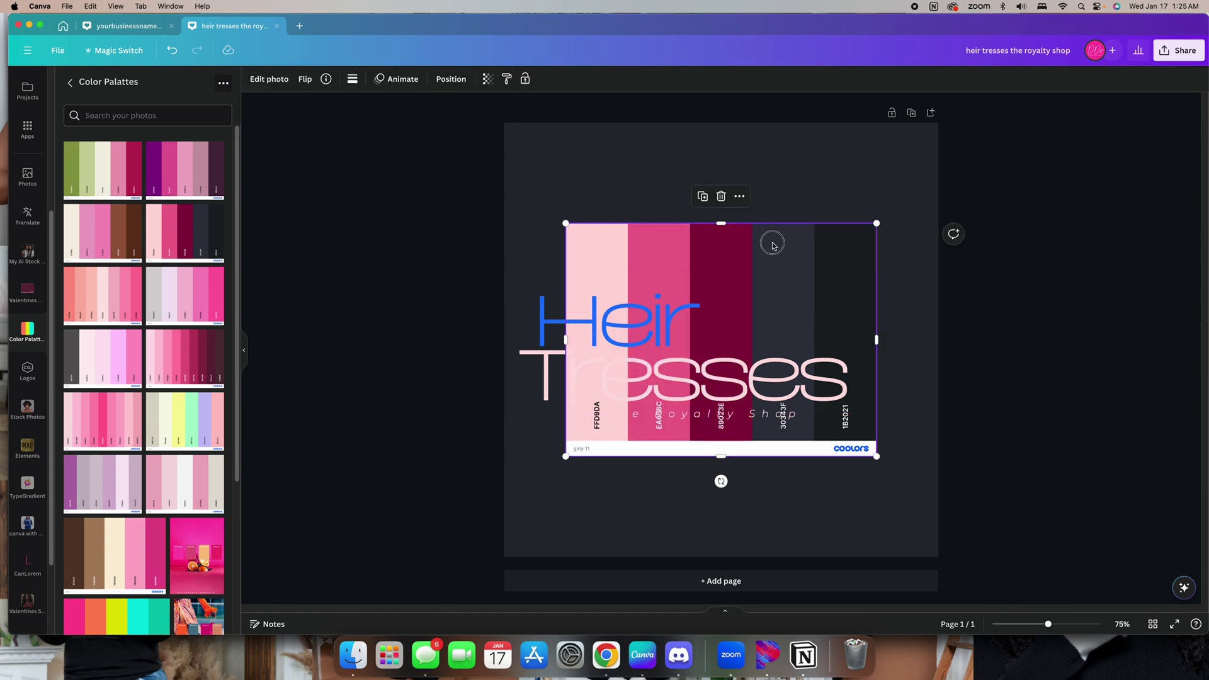
{"action": "left_click_drag", "start_coordinate": [768, 243], "coordinate": [811, 151]}
Set Heir to the palette's #89033E maroon using the eyedropper
{"action": "left_click", "coordinate": [597, 273]}
{"action": "left_click", "coordinate": [560, 302]}
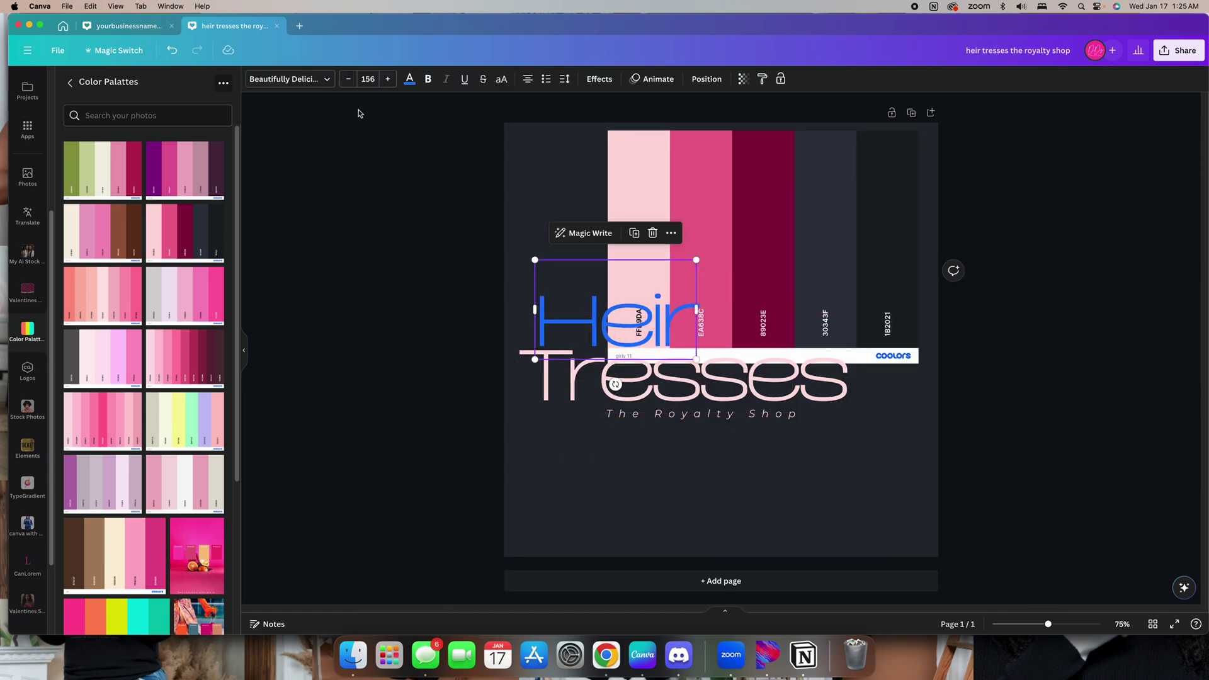
{"action": "left_click", "coordinate": [409, 80]}
{"action": "left_click", "coordinate": [67, 145]}
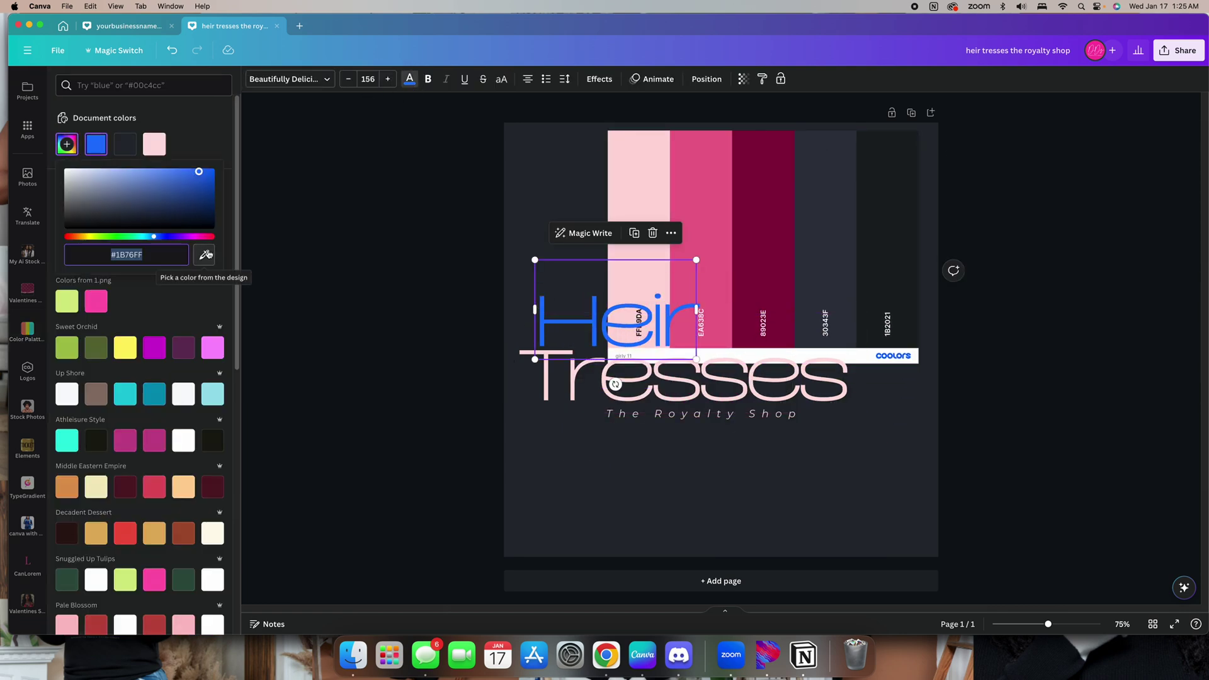
{"action": "left_click", "coordinate": [204, 254]}
{"action": "left_click", "coordinate": [744, 240]}
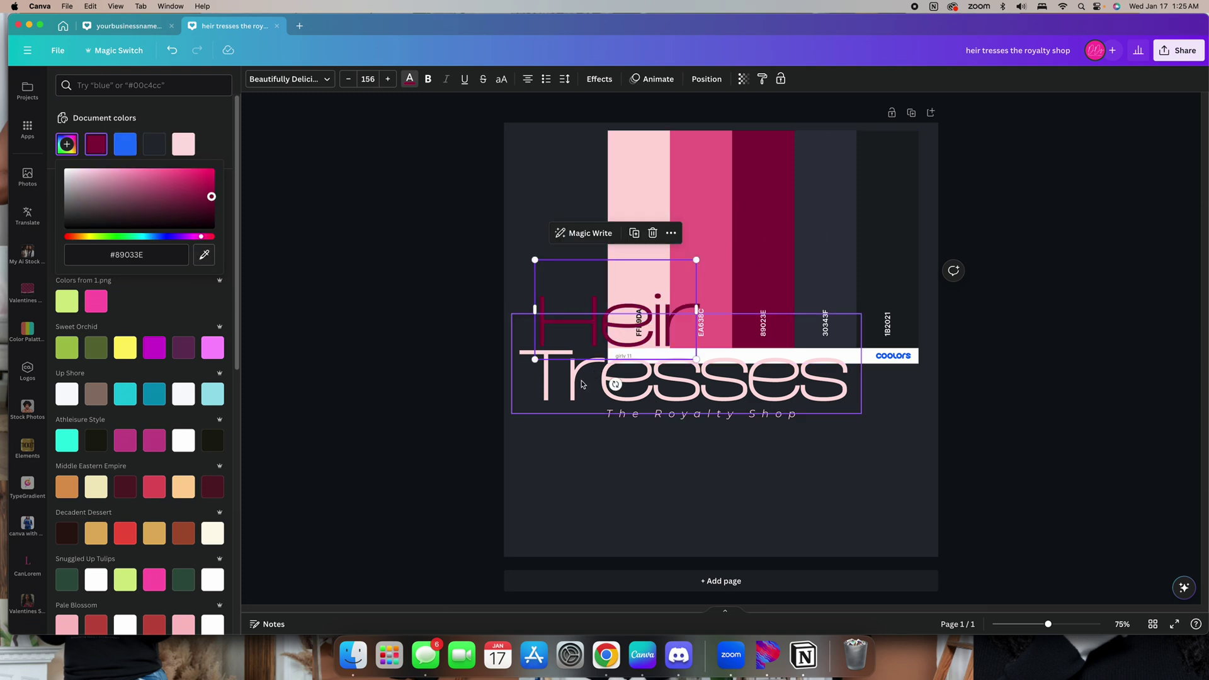
Make the tagline maroon, delete the palette image, and remove the dark background fill
{"action": "left_click", "coordinate": [667, 414]}
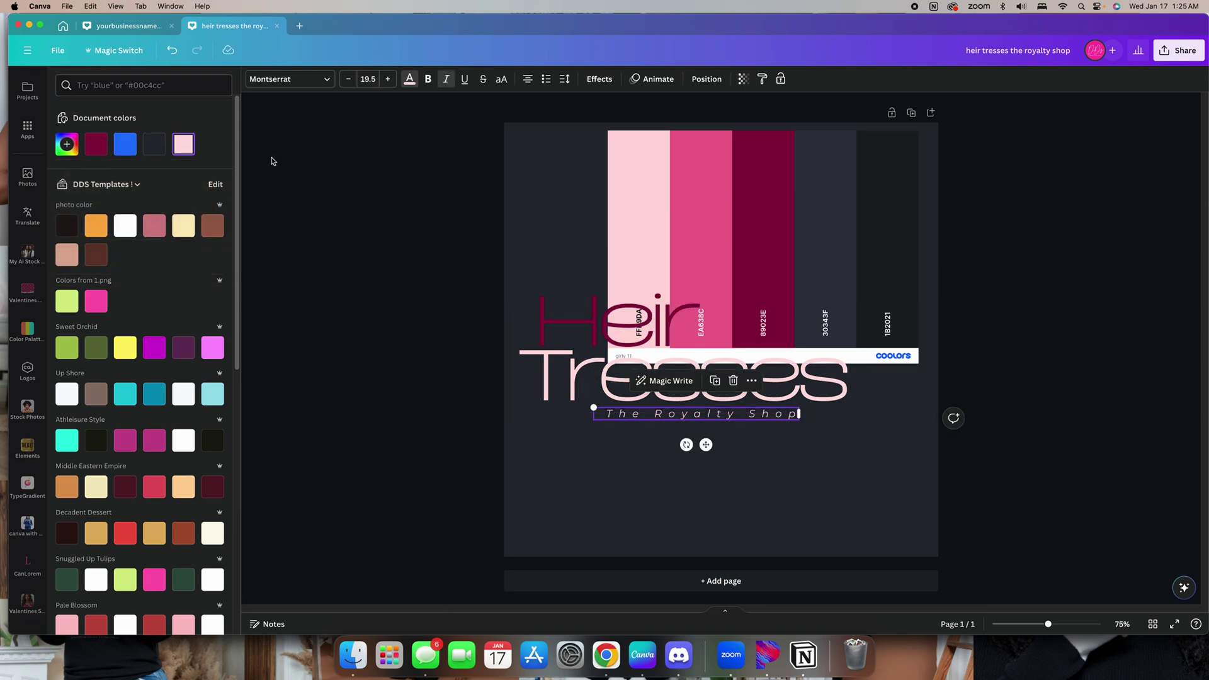
{"action": "left_click", "coordinate": [102, 147]}
{"action": "key", "text": "Delete"}
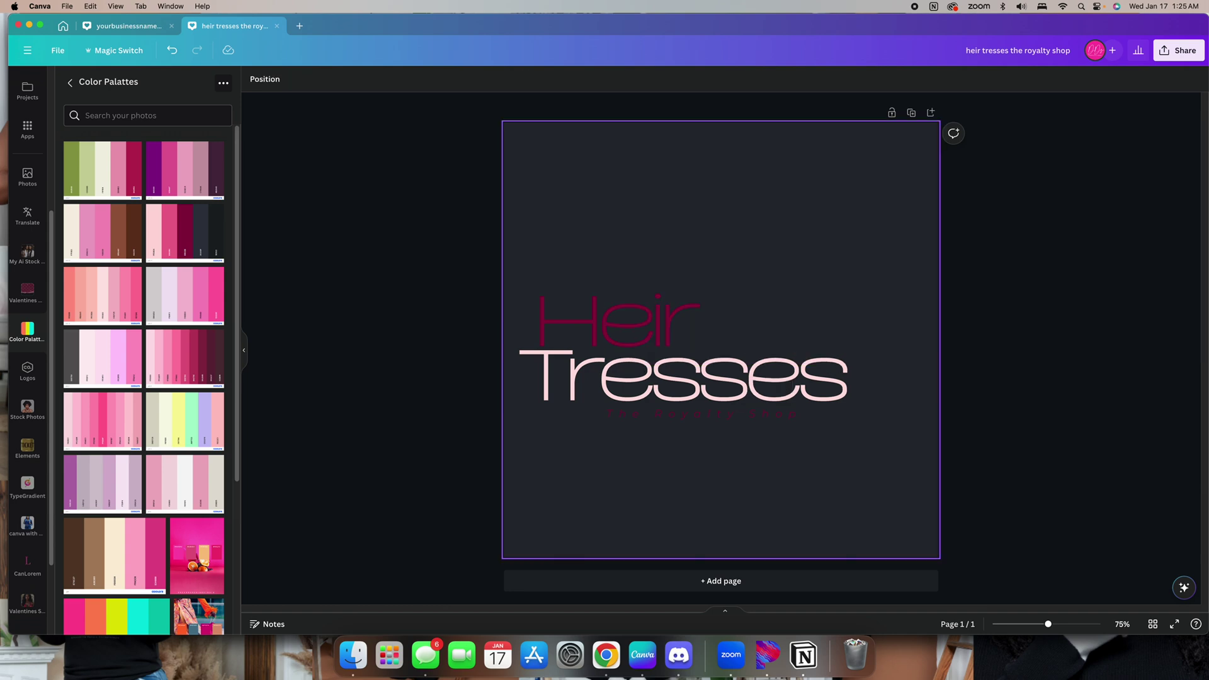
{"action": "left_click", "coordinate": [818, 277]}
{"action": "key", "text": "Delete"}
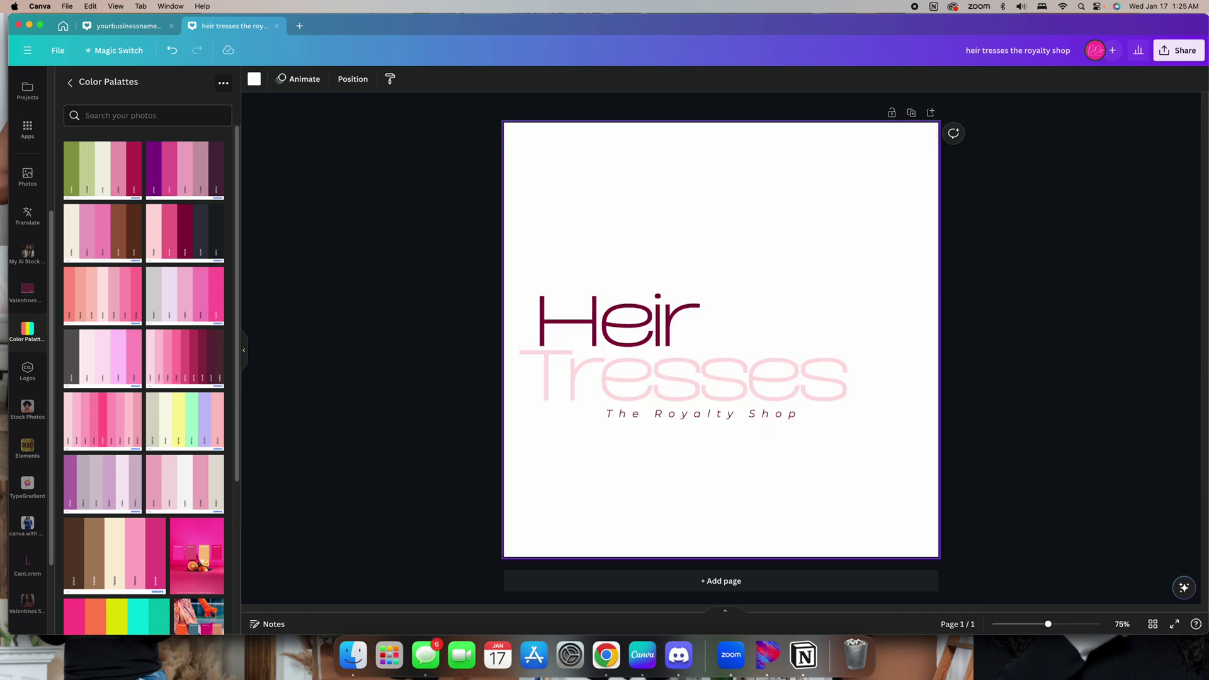
Group Heir, Tresses and the tagline into one logo
{"action": "left_click_drag", "start_coordinate": [906, 444], "coordinate": [486, 270]}
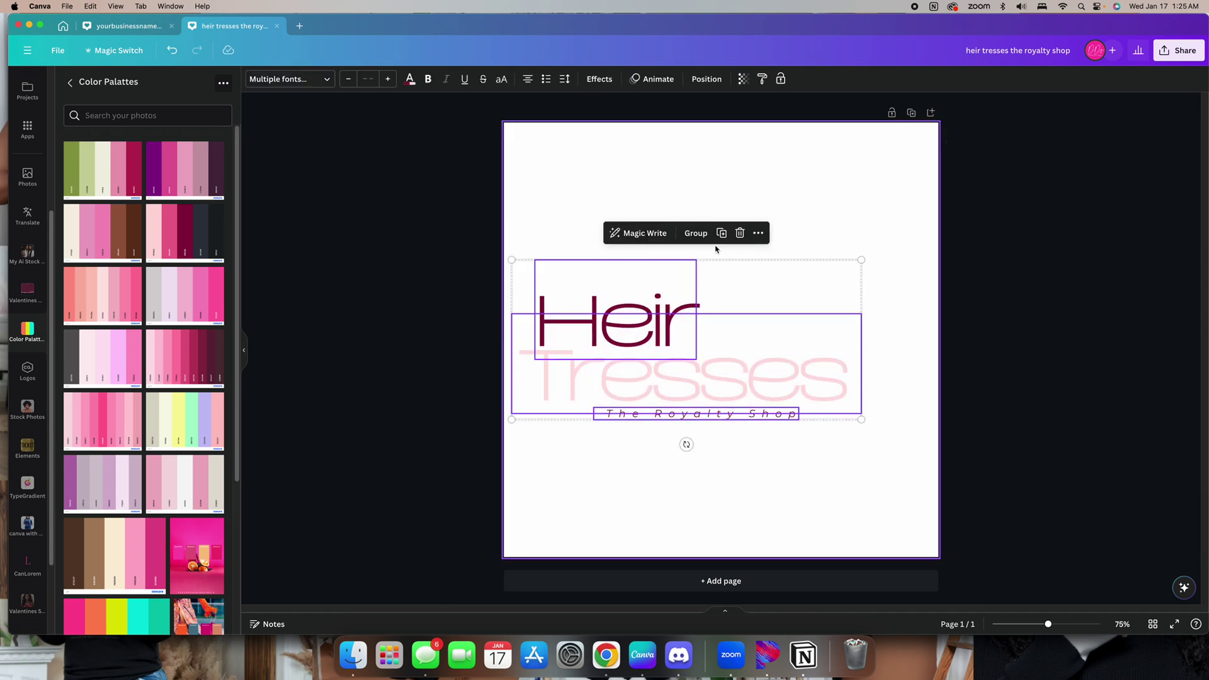
{"action": "left_click", "coordinate": [694, 232]}
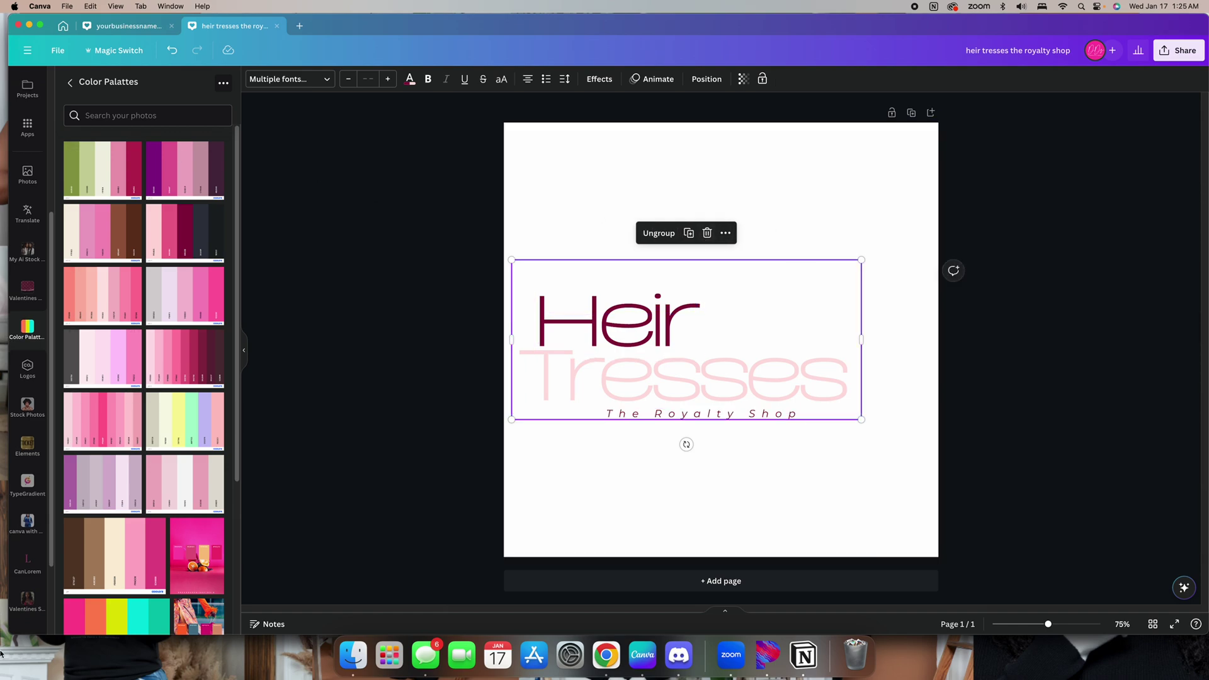
{"action": "scroll", "coordinate": [29, 567], "scroll_direction": "down", "scroll_amount": 3}
Add the ombre long-hair photo from the My Ai Stock Photos app
{"action": "left_click", "coordinate": [27, 495]}
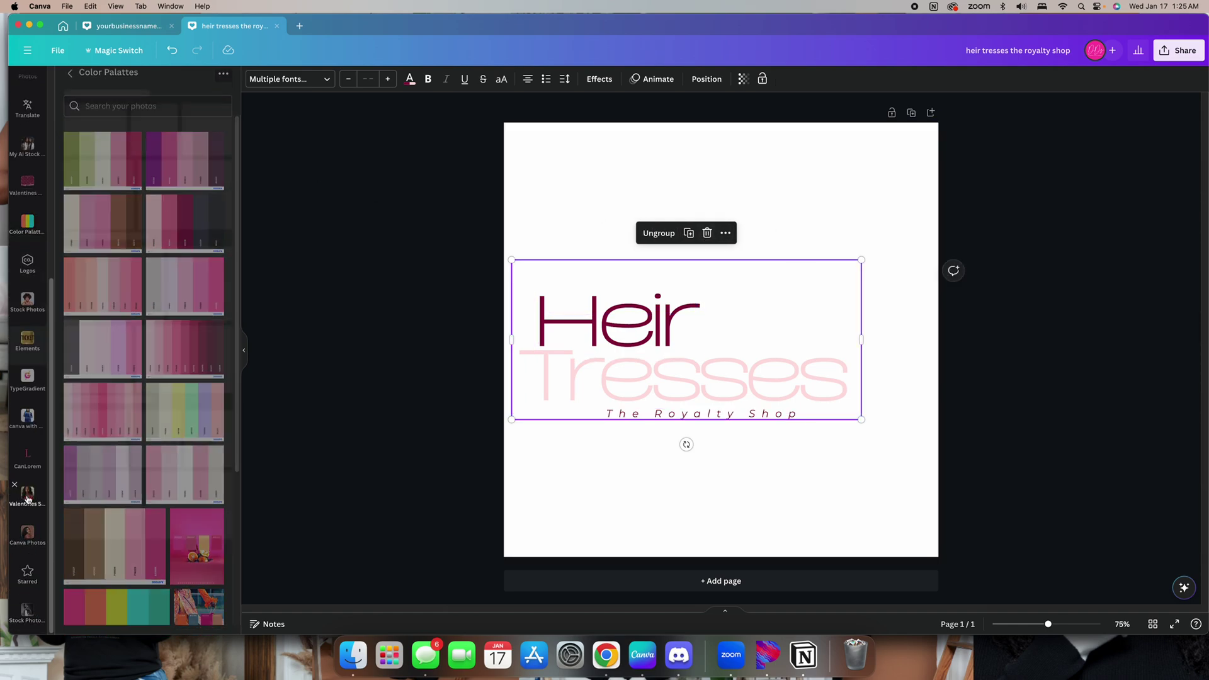
{"action": "scroll", "coordinate": [151, 401], "scroll_direction": "down", "scroll_amount": 3}
{"action": "scroll", "coordinate": [128, 412], "scroll_direction": "up", "scroll_amount": 3}
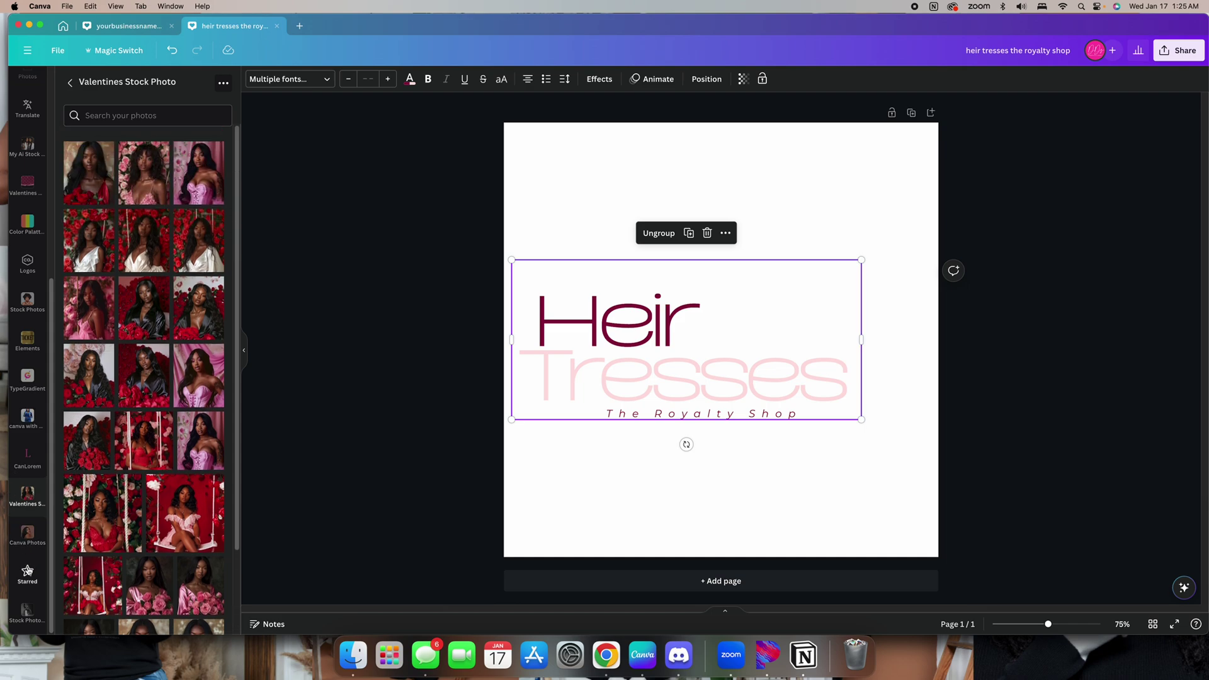
{"action": "scroll", "coordinate": [22, 441], "scroll_direction": "up", "scroll_amount": 5}
{"action": "left_click", "coordinate": [29, 315]}
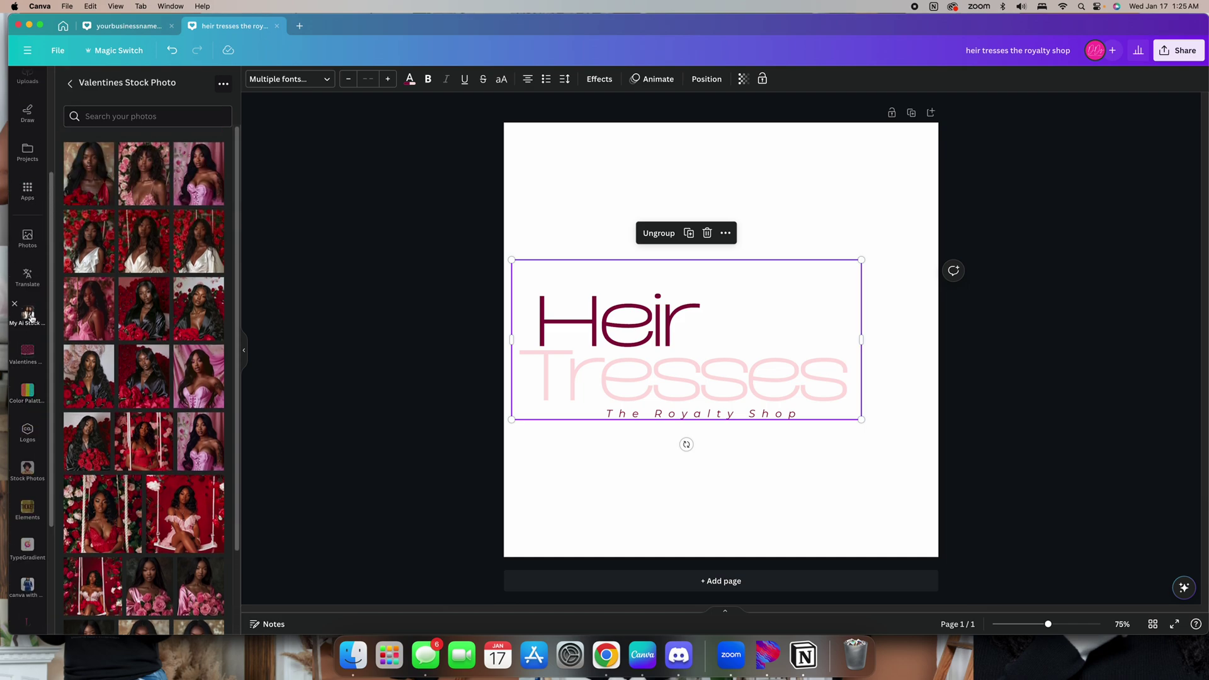
{"action": "left_click", "coordinate": [575, 183]}
{"action": "scroll", "coordinate": [186, 424], "scroll_direction": "down", "scroll_amount": 10}
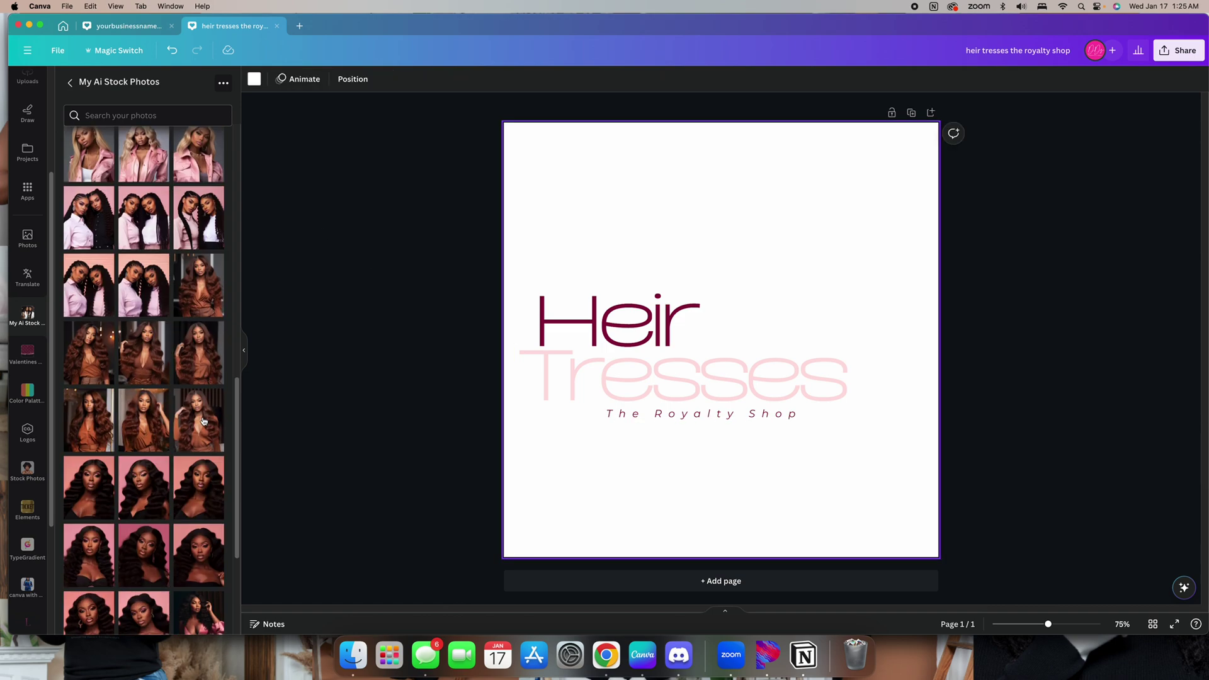
{"action": "scroll", "coordinate": [194, 395], "scroll_direction": "up", "scroll_amount": 10}
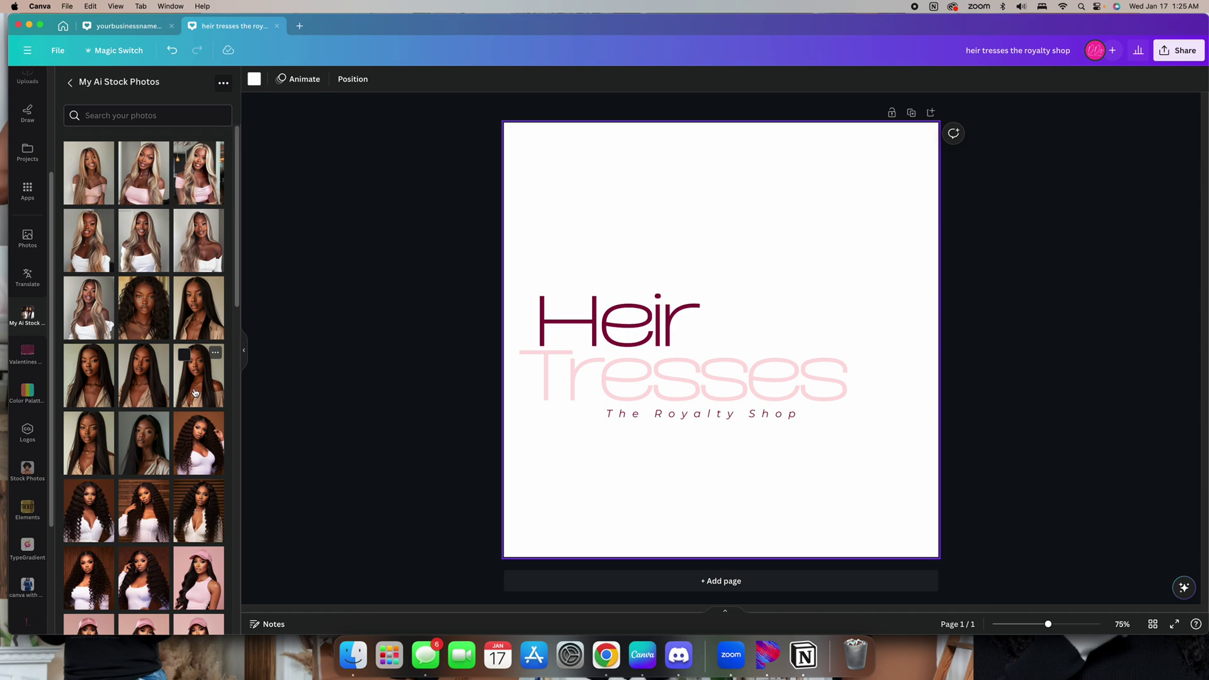
{"action": "scroll", "coordinate": [195, 392], "scroll_direction": "down", "scroll_amount": 15}
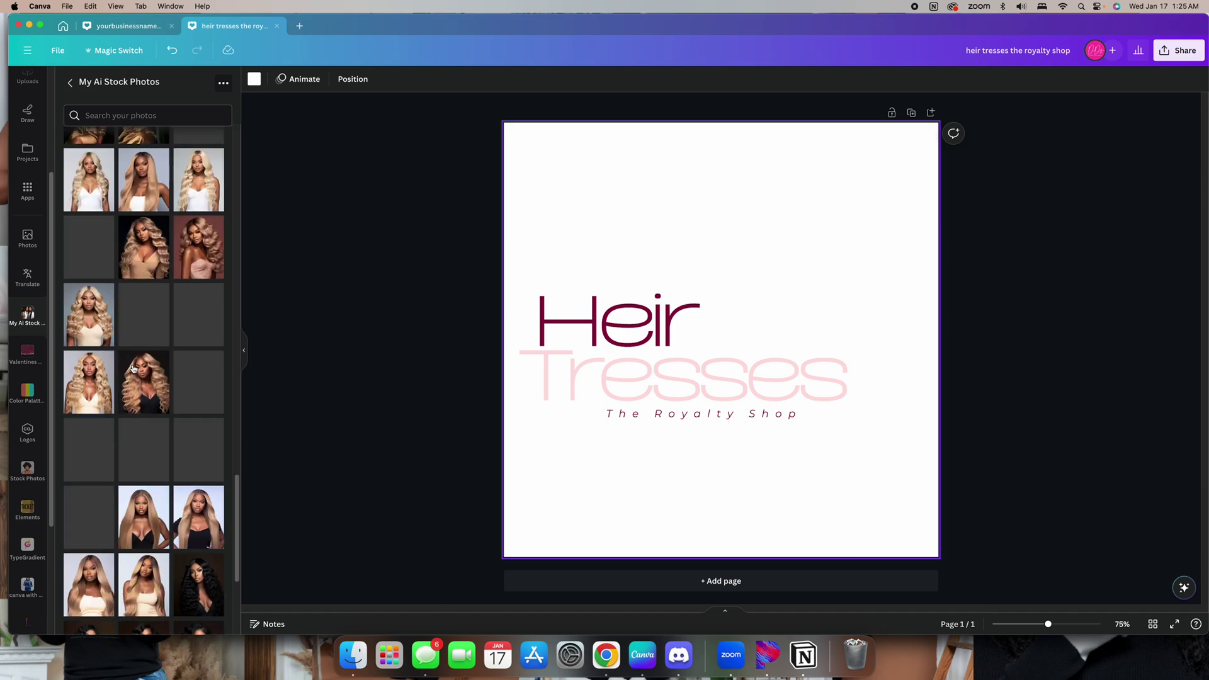
{"action": "scroll", "coordinate": [133, 369], "scroll_direction": "down", "scroll_amount": 5}
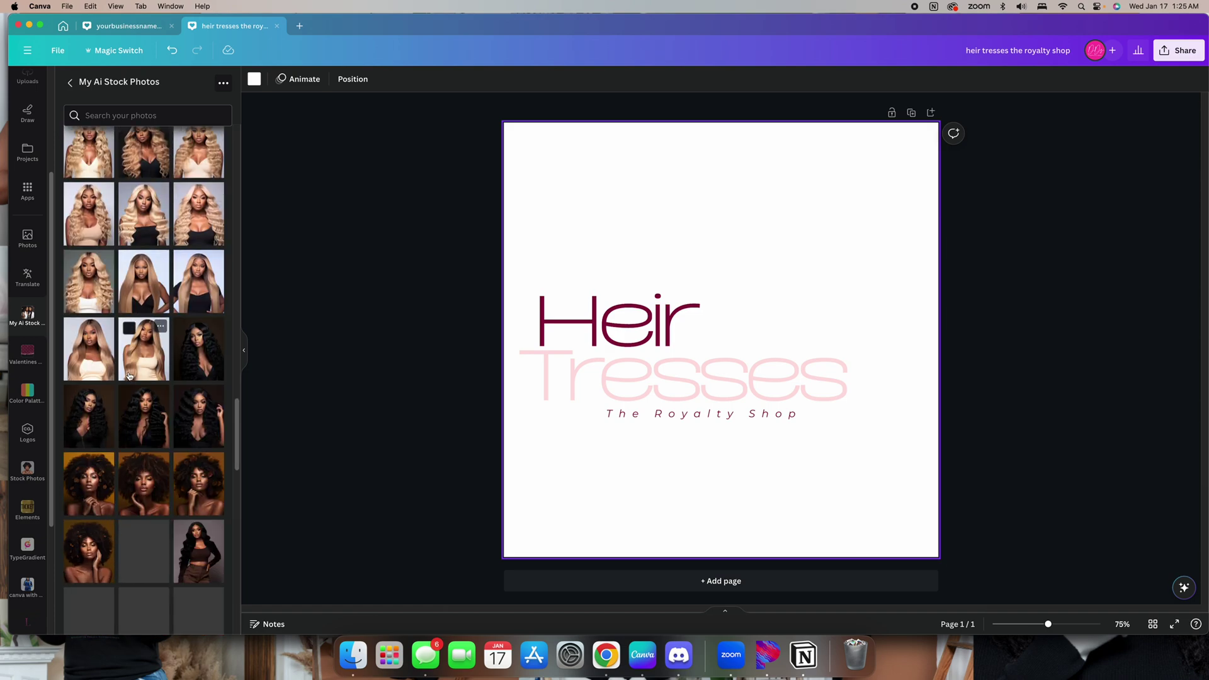
{"action": "scroll", "coordinate": [130, 375], "scroll_direction": "up", "scroll_amount": 15}
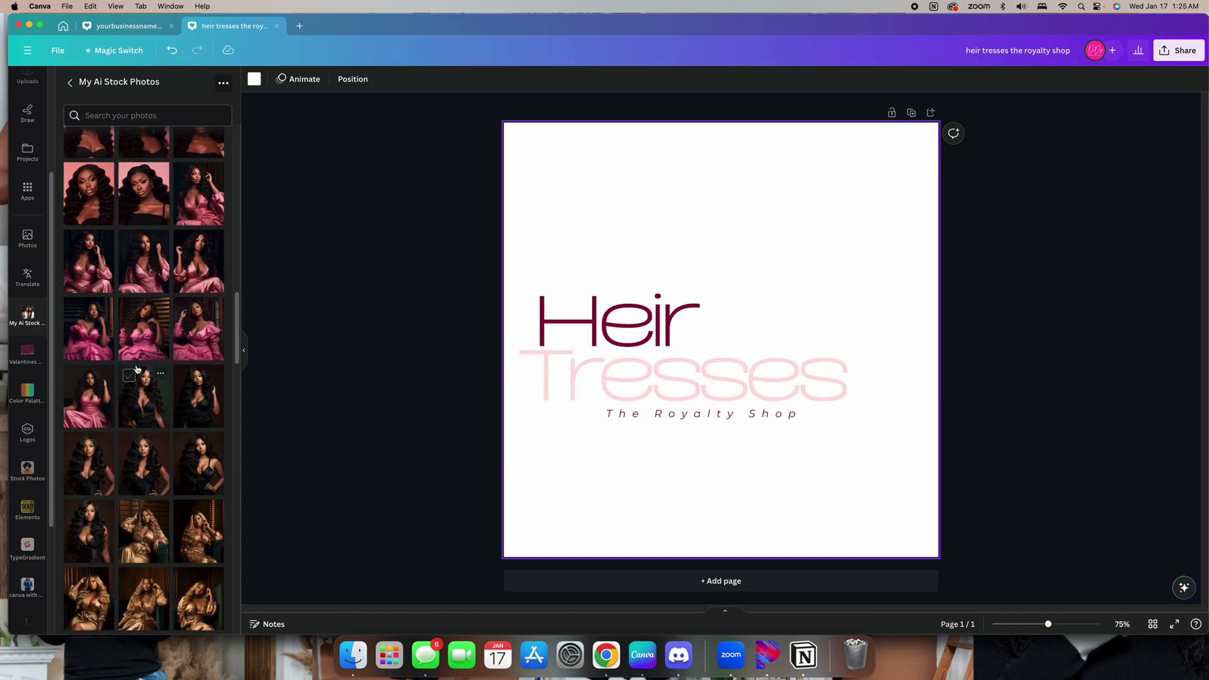
{"action": "scroll", "coordinate": [140, 369], "scroll_direction": "up", "scroll_amount": 10}
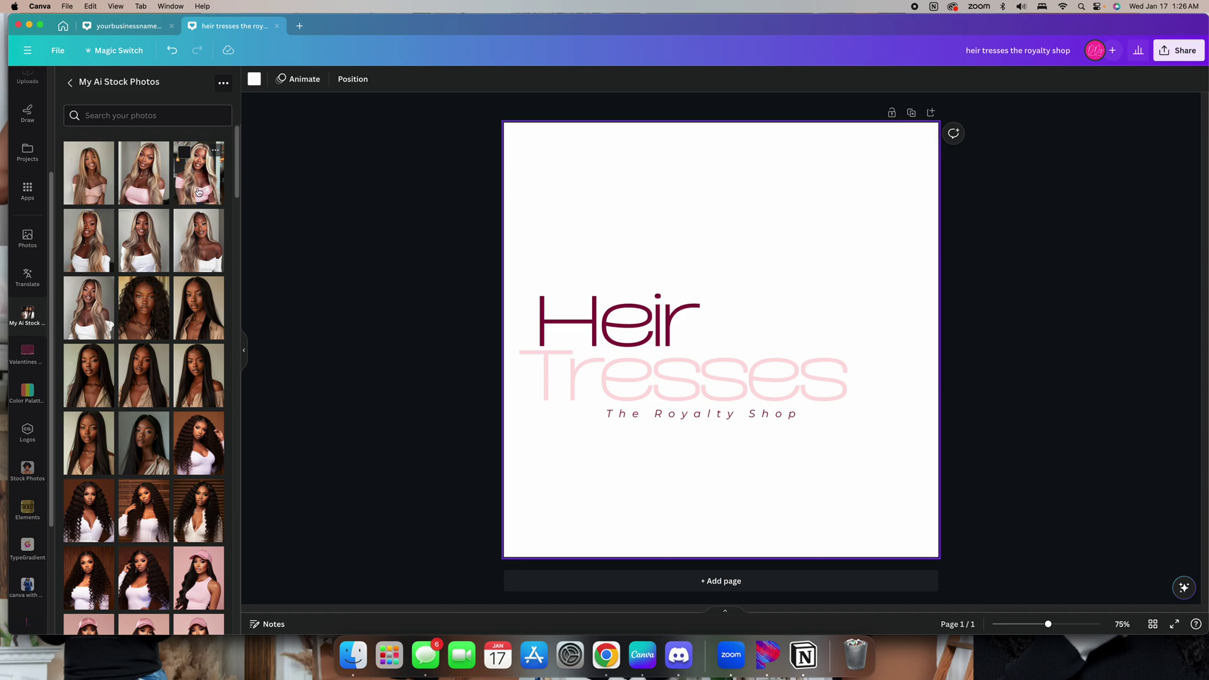
{"action": "scroll", "coordinate": [189, 240], "scroll_direction": "down", "scroll_amount": 15}
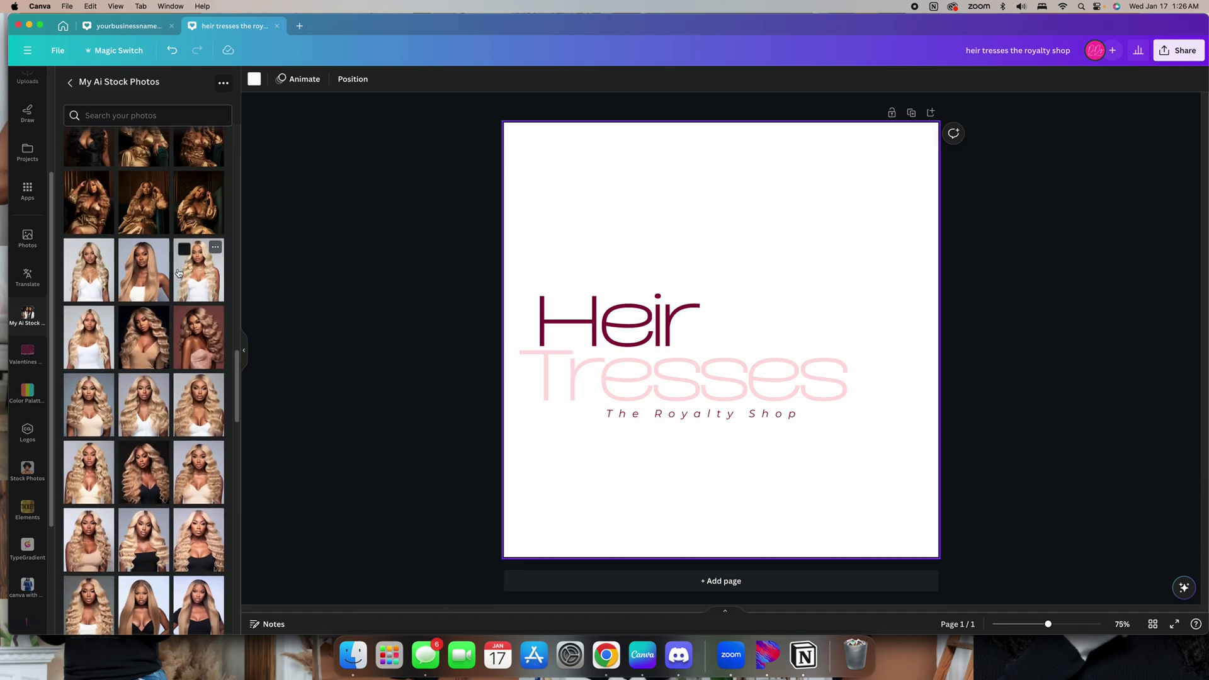
{"action": "scroll", "coordinate": [178, 277], "scroll_direction": "down", "scroll_amount": 5}
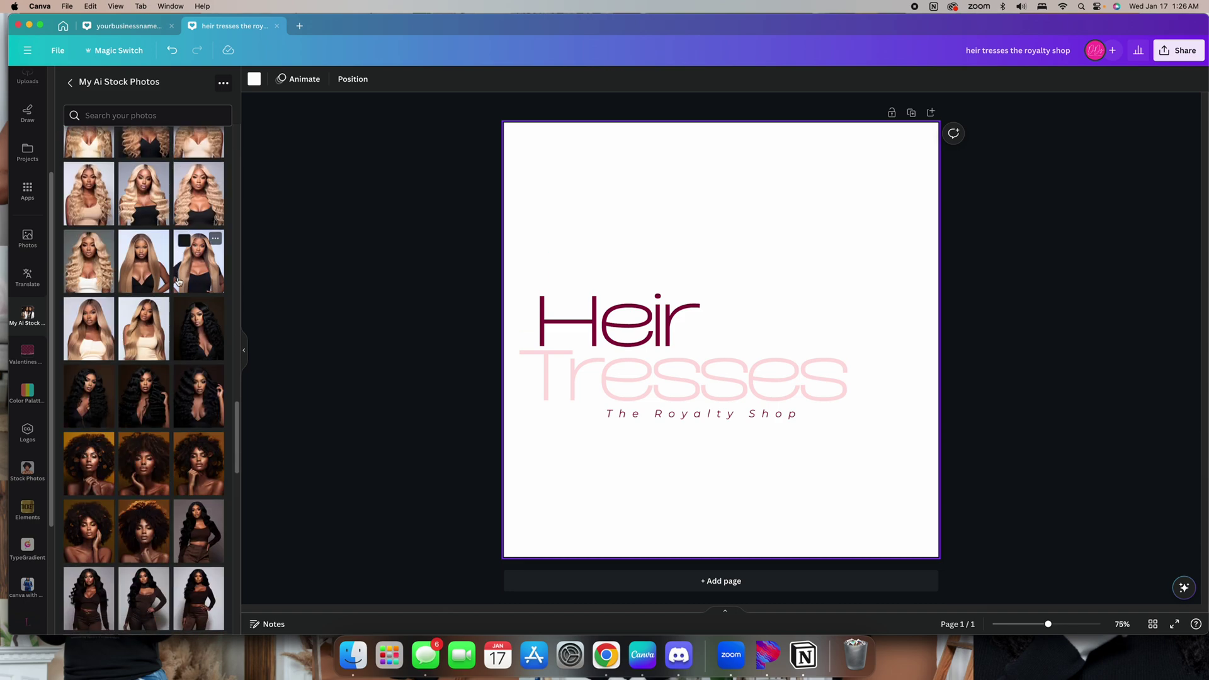
{"action": "left_click", "coordinate": [155, 315]}
Set the page background colour to black
{"action": "left_click", "coordinate": [504, 192]}
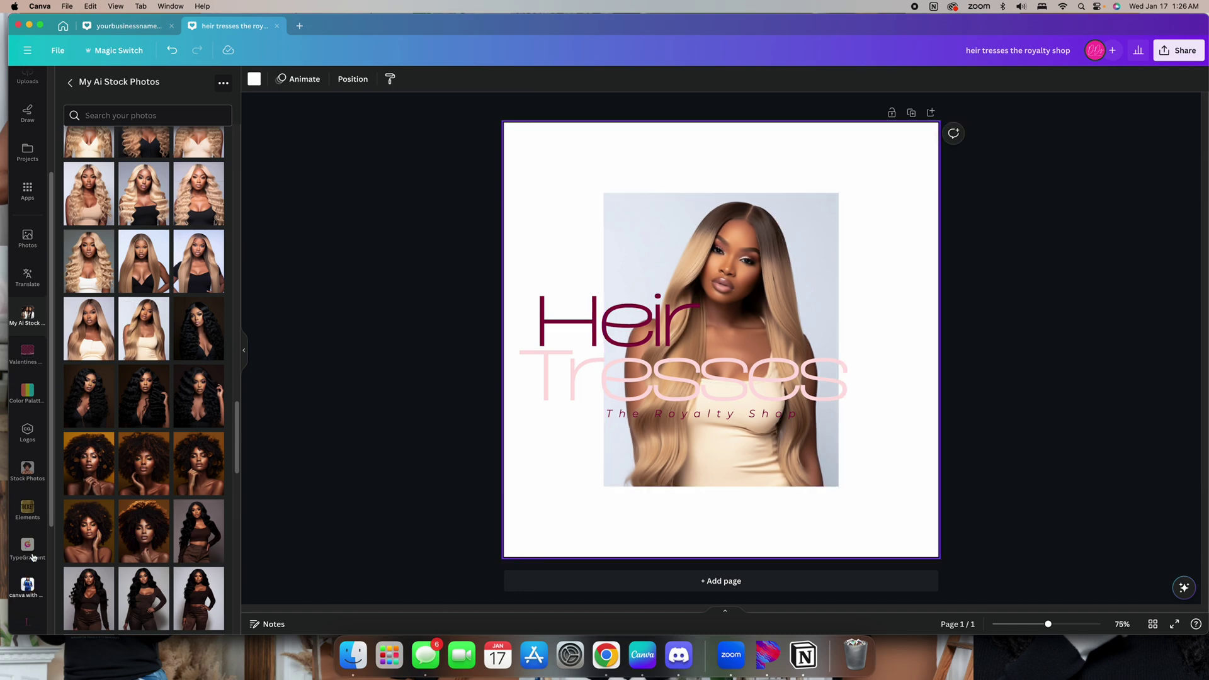
{"action": "scroll", "coordinate": [32, 557], "scroll_direction": "down", "scroll_amount": 3}
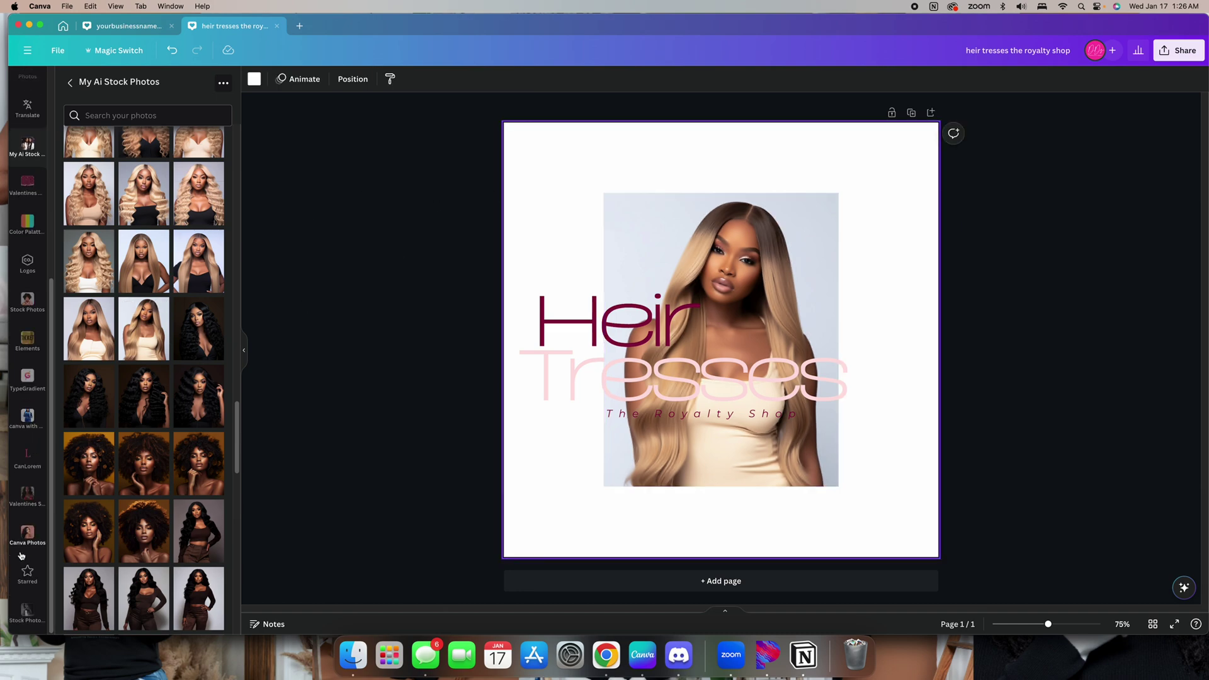
{"action": "left_click", "coordinate": [29, 226]}
{"action": "left_click", "coordinate": [253, 79]}
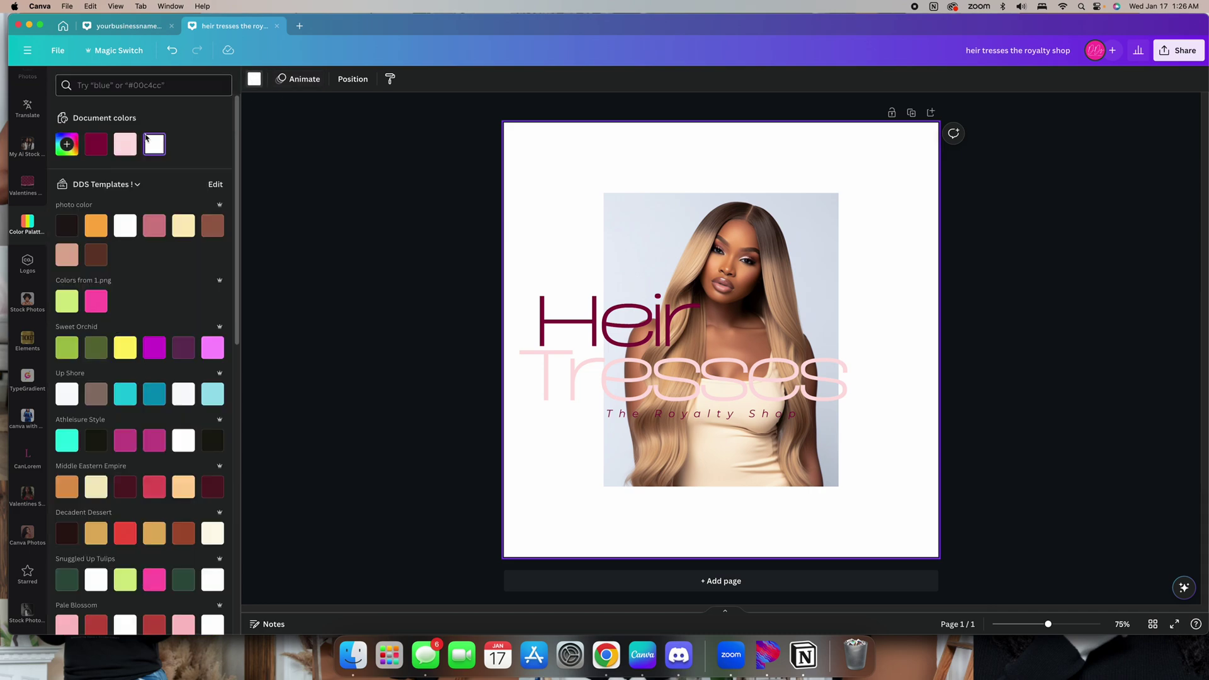
{"action": "scroll", "coordinate": [157, 531], "scroll_direction": "down", "scroll_amount": 8}
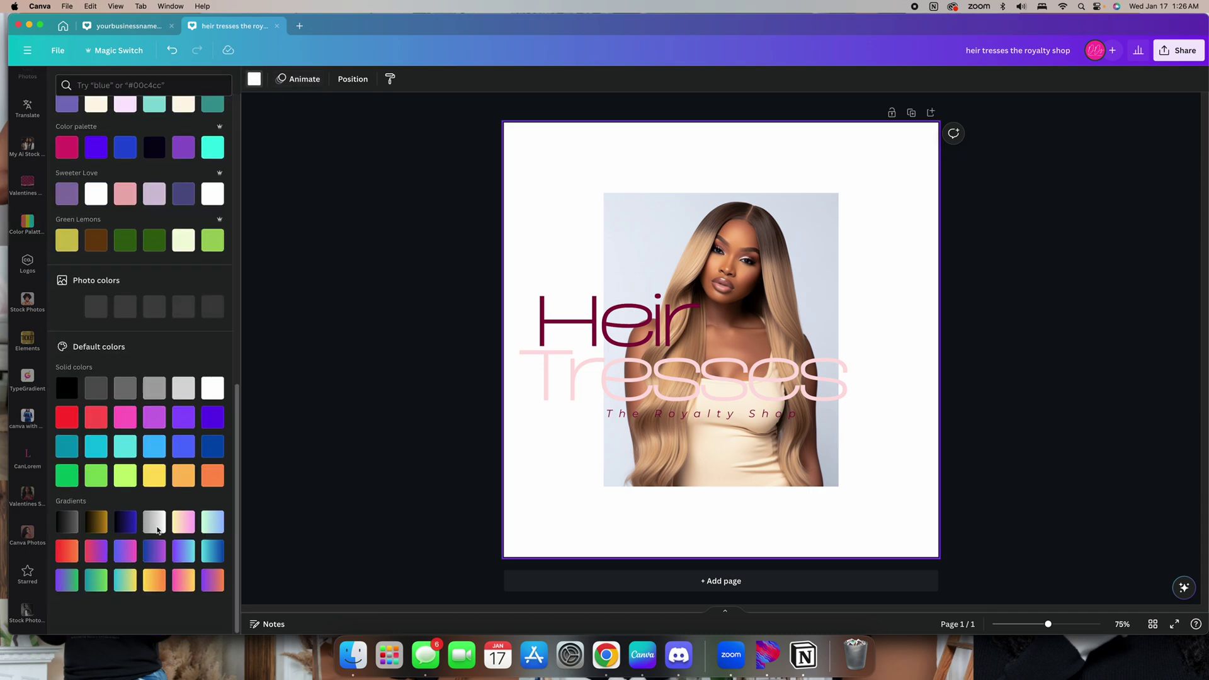
{"action": "left_click", "coordinate": [67, 387]}
Replace the background with the hair photo and adjust its crop
{"action": "right_click", "coordinate": [685, 227]}
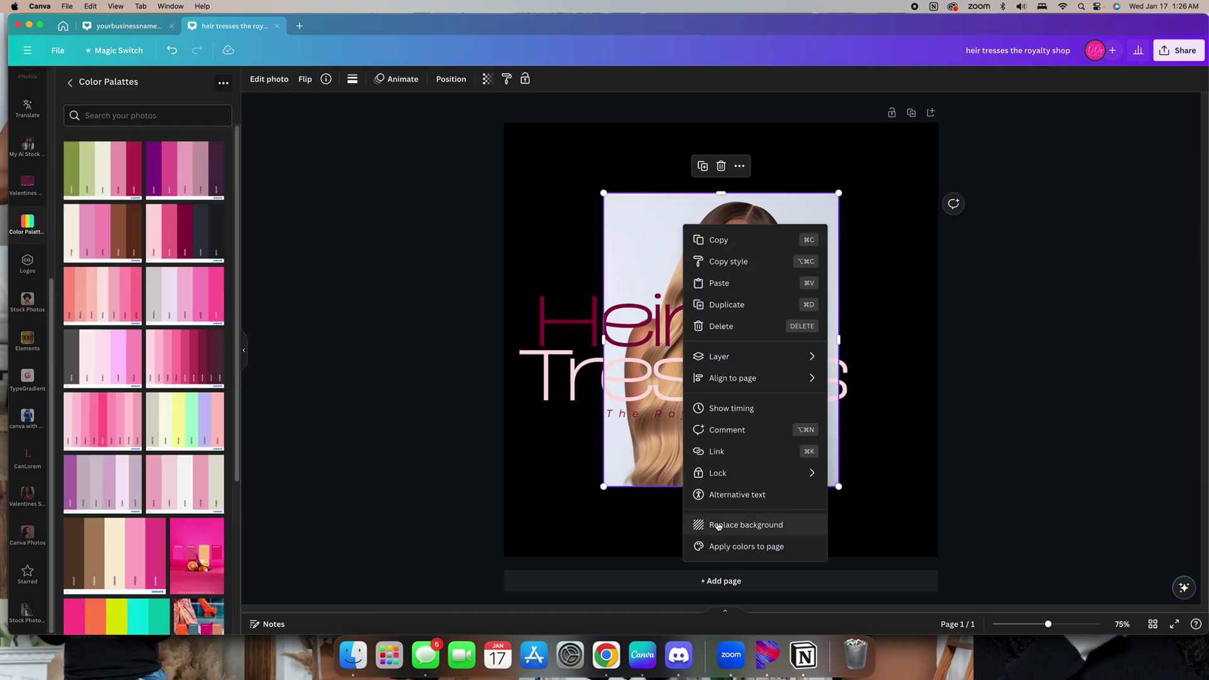
{"action": "left_click", "coordinate": [746, 525]}
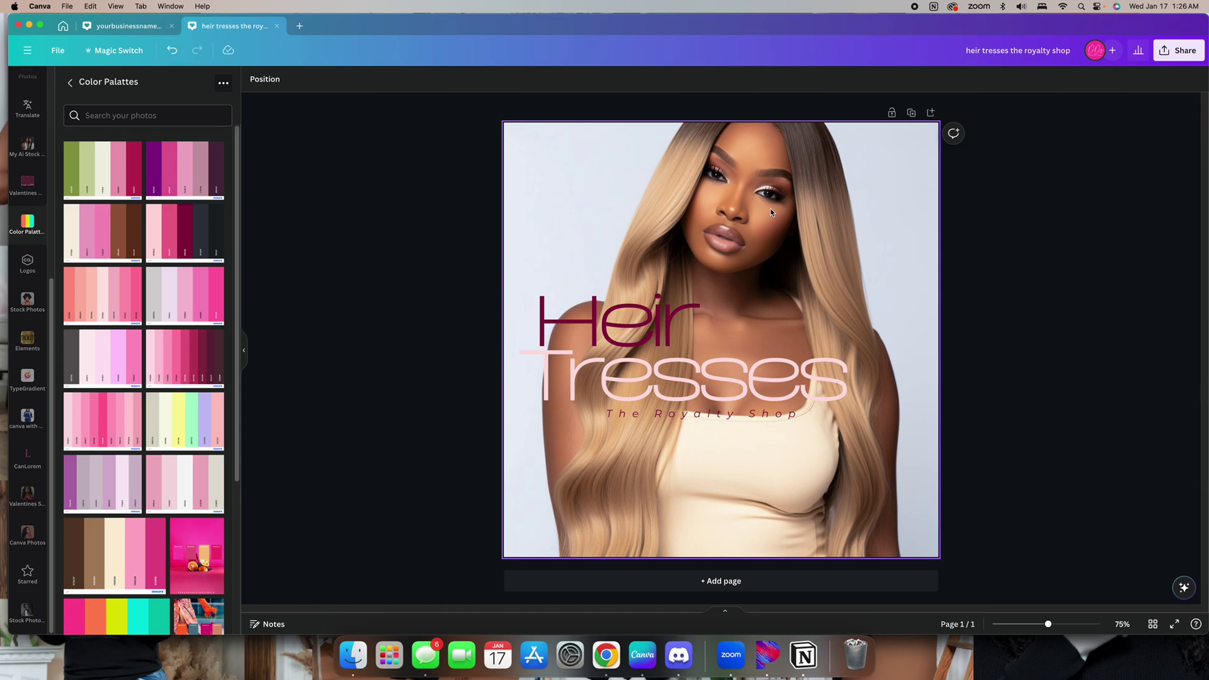
{"action": "double_click", "coordinate": [591, 154]}
{"action": "left_click", "coordinate": [392, 199]}
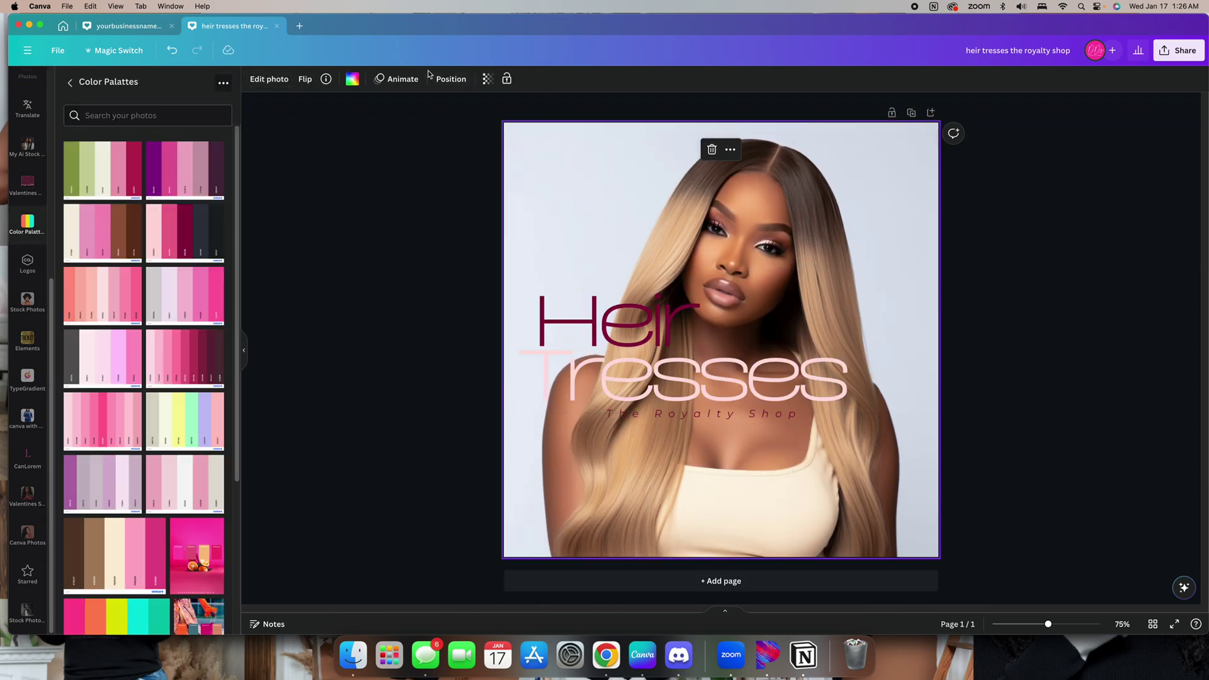
Fade the background photo to about 14 transparency and nudge the logo right
{"action": "left_click", "coordinate": [485, 82]}
{"action": "mouse_move", "coordinate": [490, 128]}
{"action": "left_mouse_down"}
{"action": "mouse_move", "coordinate": [391, 132]}
{"action": "mouse_move", "coordinate": [497, 129]}
{"action": "left_mouse_up"}
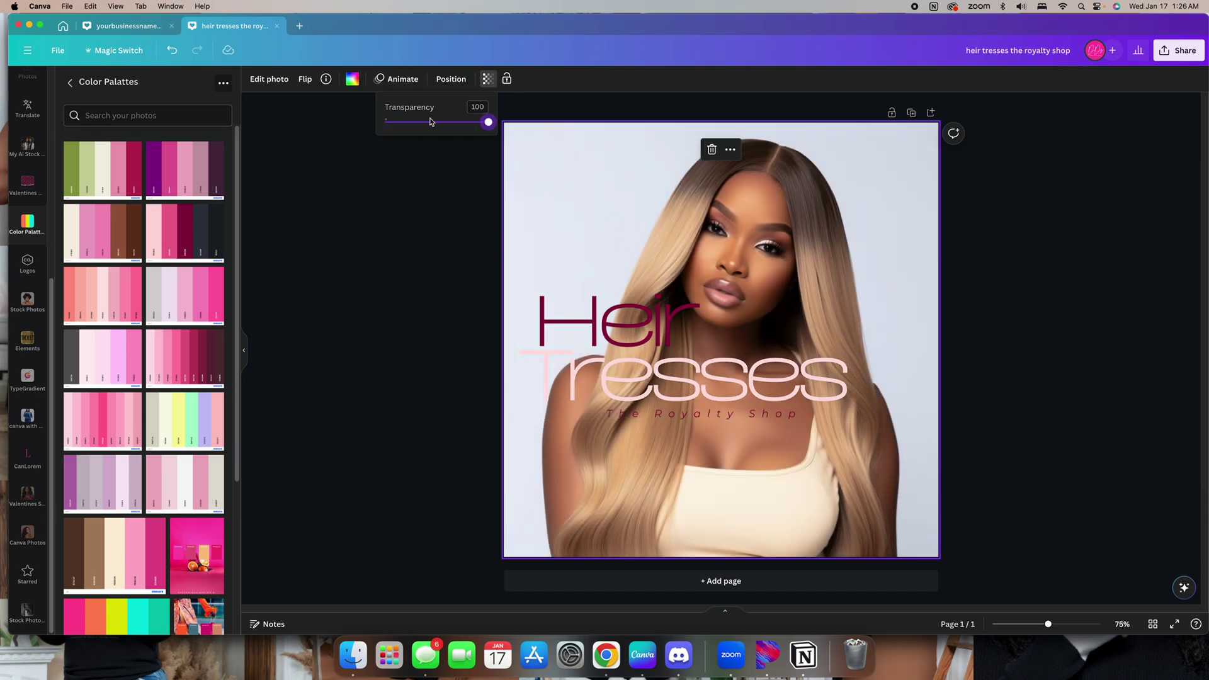
{"action": "left_click_drag", "start_coordinate": [412, 123], "coordinate": [395, 123]}
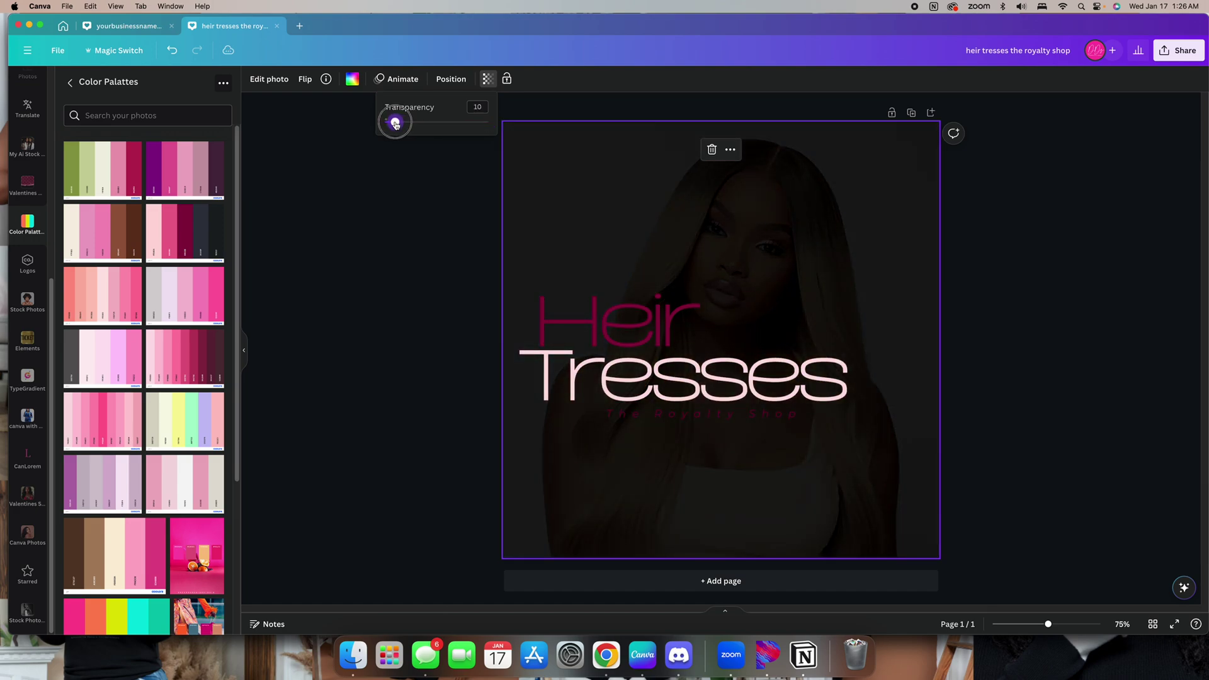
{"action": "mouse_move", "coordinate": [783, 365]}
{"action": "left_mouse_down"}
{"action": "mouse_move", "coordinate": [819, 362]}
{"action": "mouse_move", "coordinate": [806, 359]}
{"action": "left_mouse_up"}
{"action": "left_click", "coordinate": [1138, 366]}
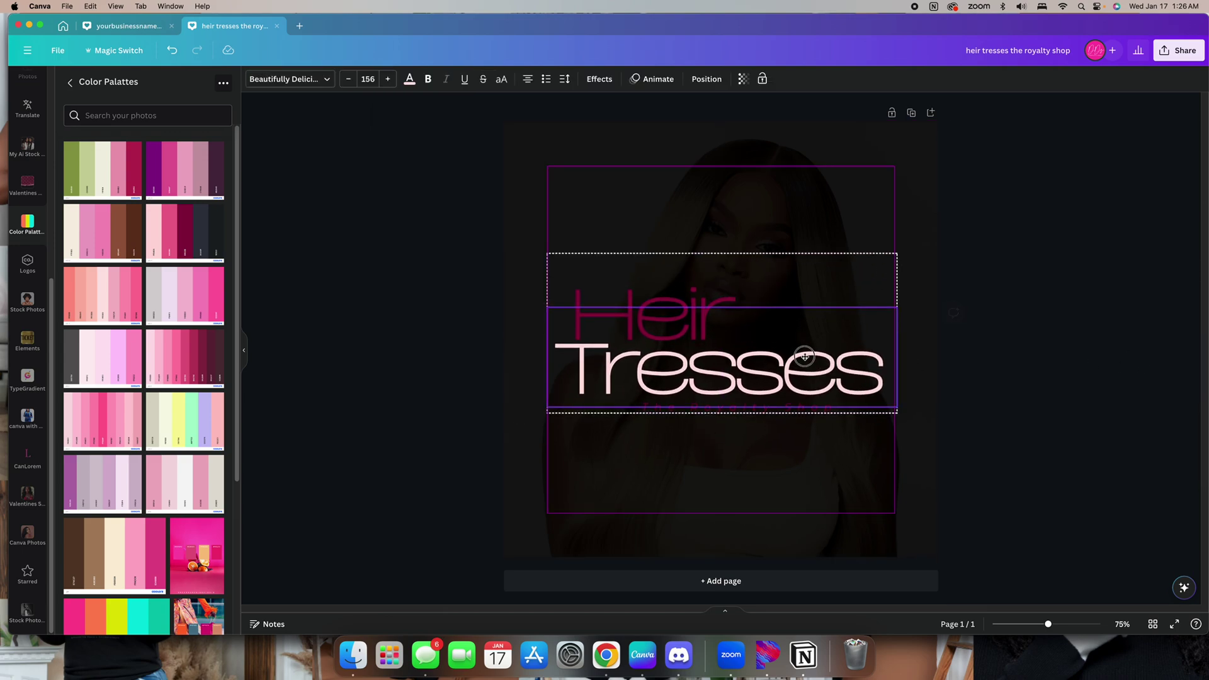
{"action": "left_click", "coordinate": [1044, 361]}
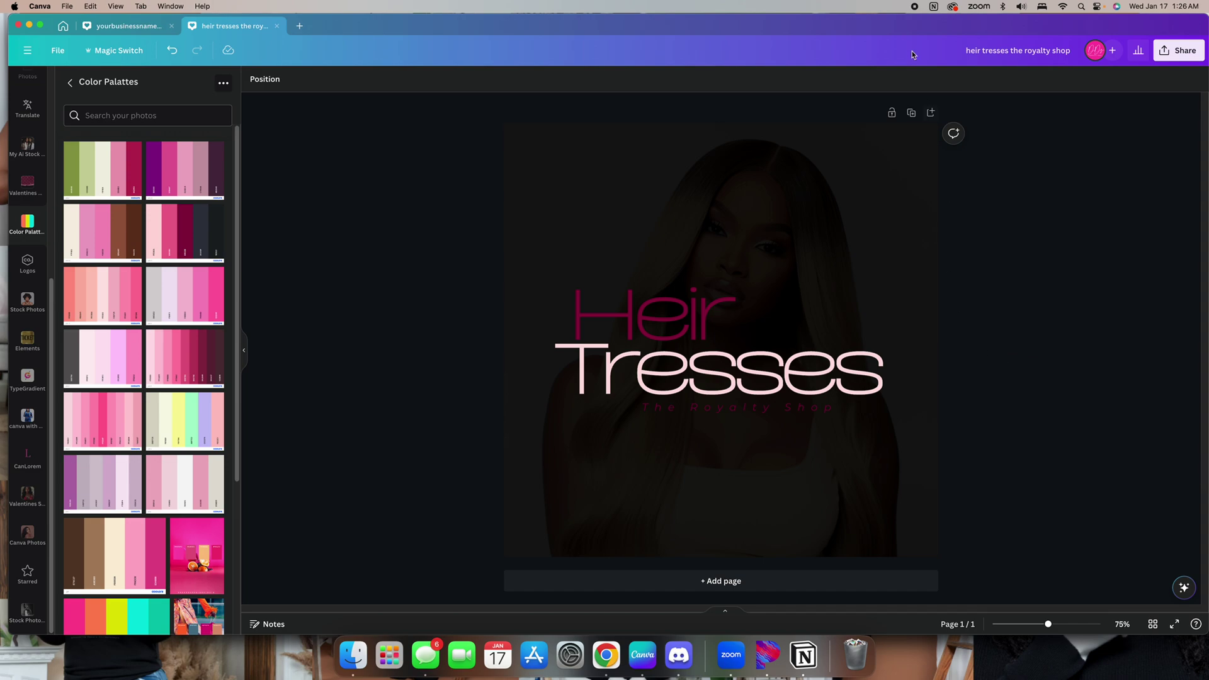
Duplicate the page and ungroup the Heir Tresses logo on page 2
{"action": "left_click", "coordinate": [912, 113]}
{"action": "left_click", "coordinate": [814, 294]}
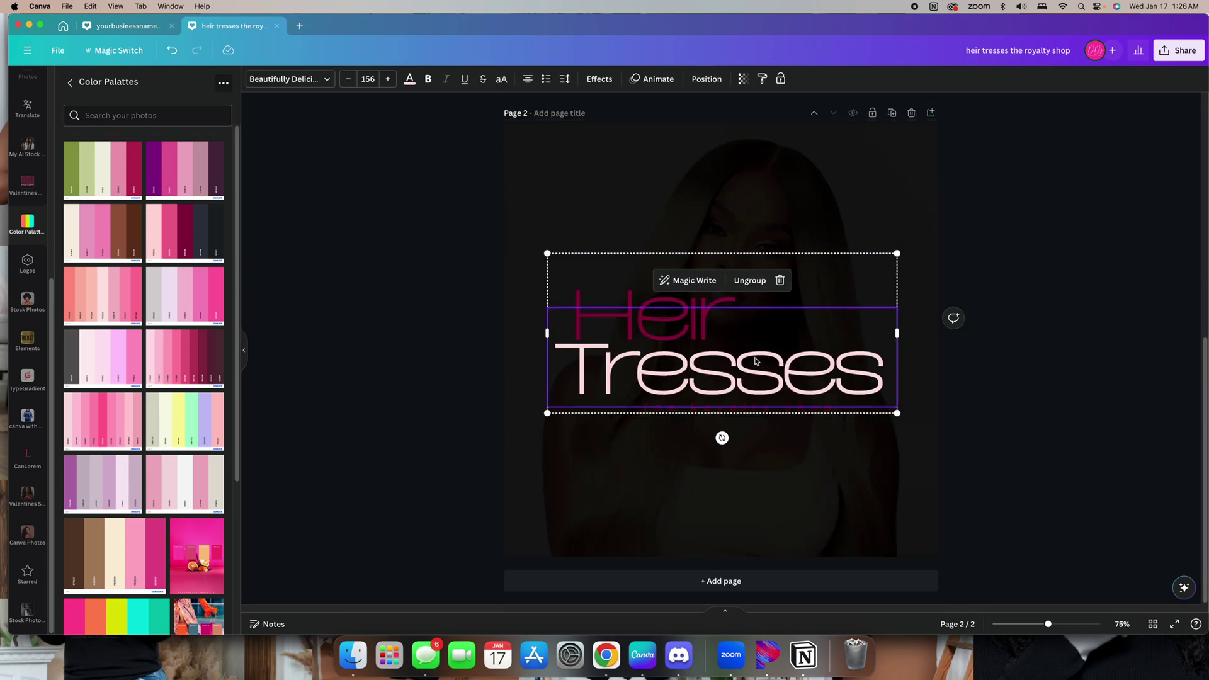
{"action": "left_click", "coordinate": [750, 281]}
{"action": "left_click", "coordinate": [1026, 345]}
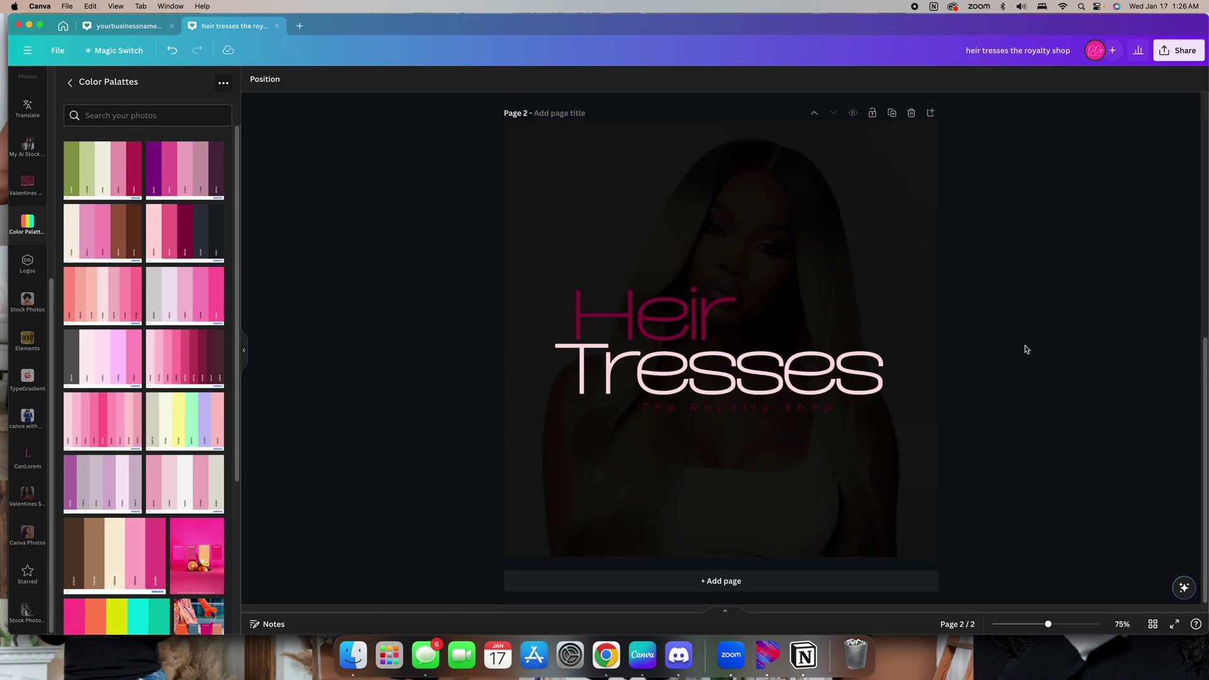
{"action": "left_click", "coordinate": [651, 315]}
Search the fonts for 'mo' and 'ae', then reselect the Heir text
{"action": "left_click", "coordinate": [296, 80]}
{"action": "type", "text": "mo"}
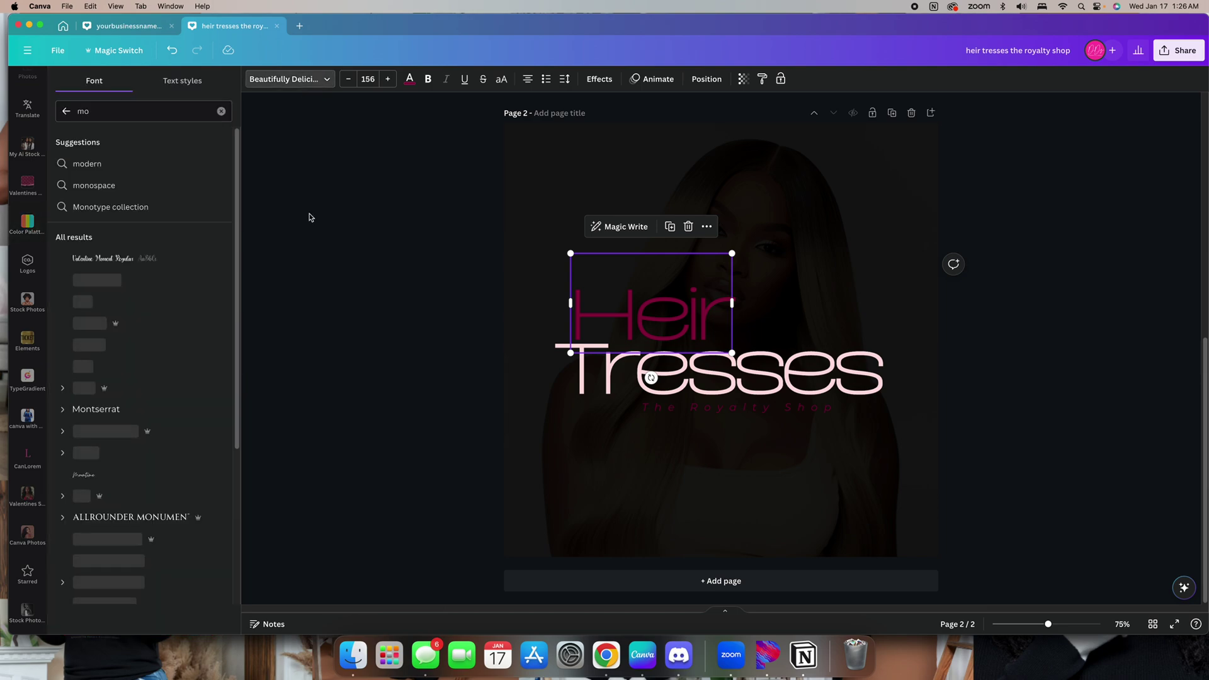
{"action": "left_click", "coordinate": [220, 111]}
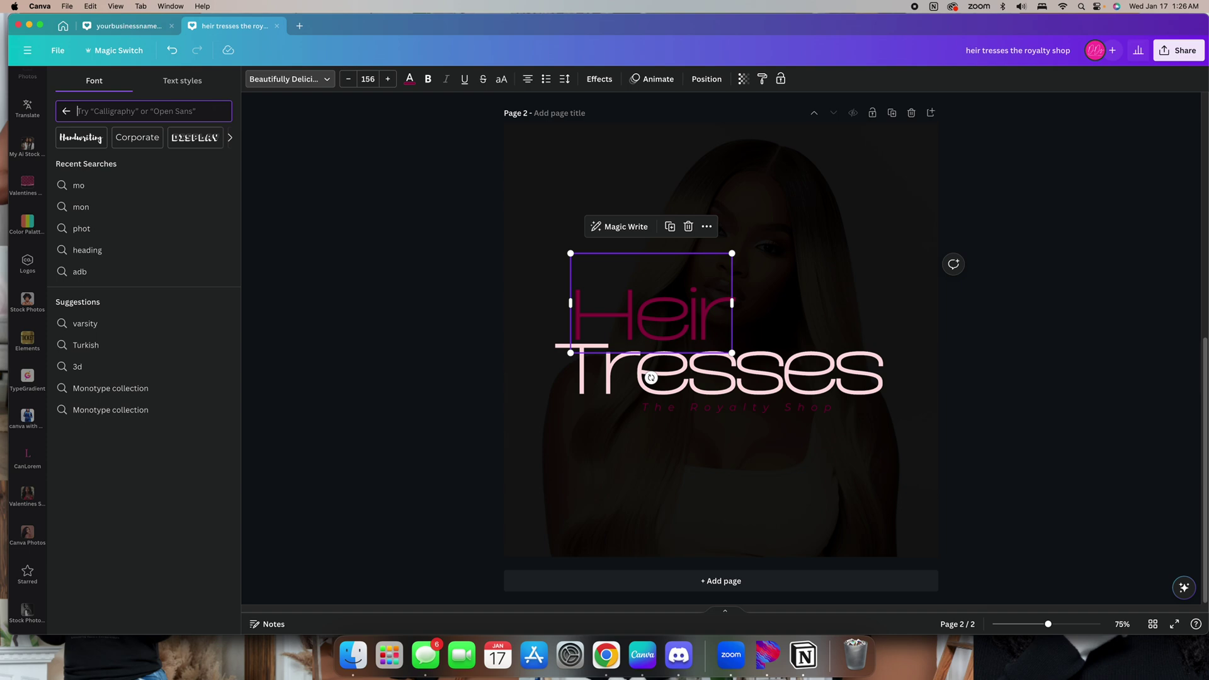
{"action": "type", "text": "ae"}
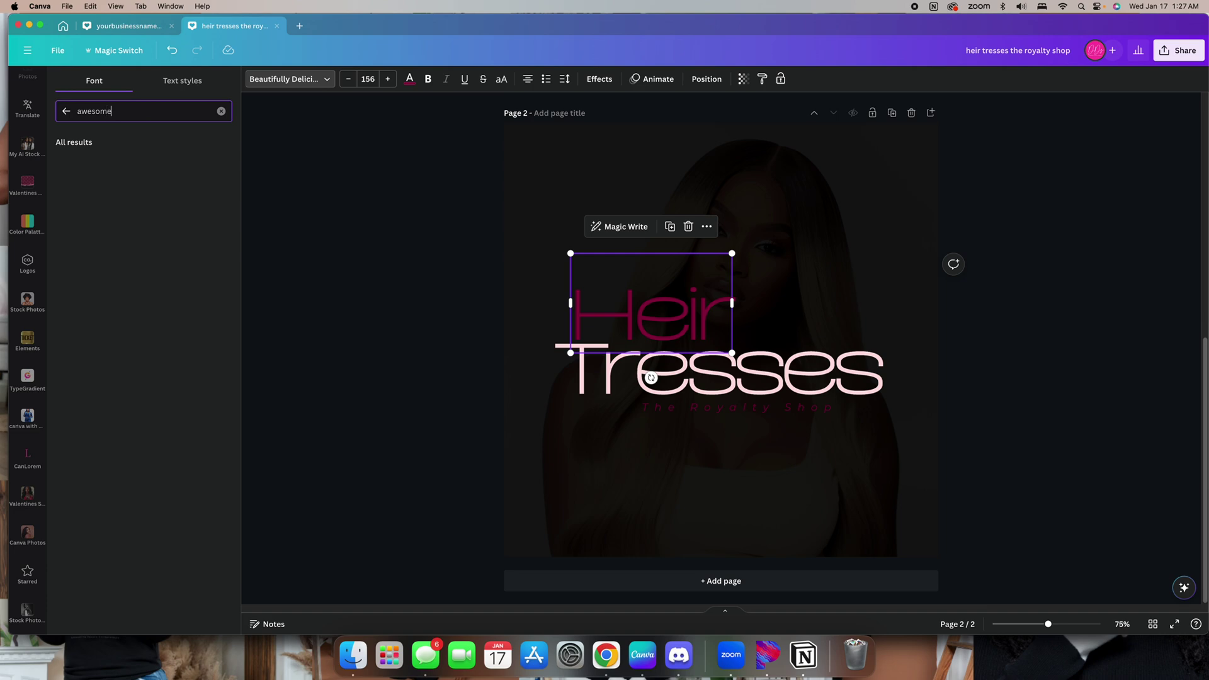
{"action": "left_click", "coordinate": [335, 233]}
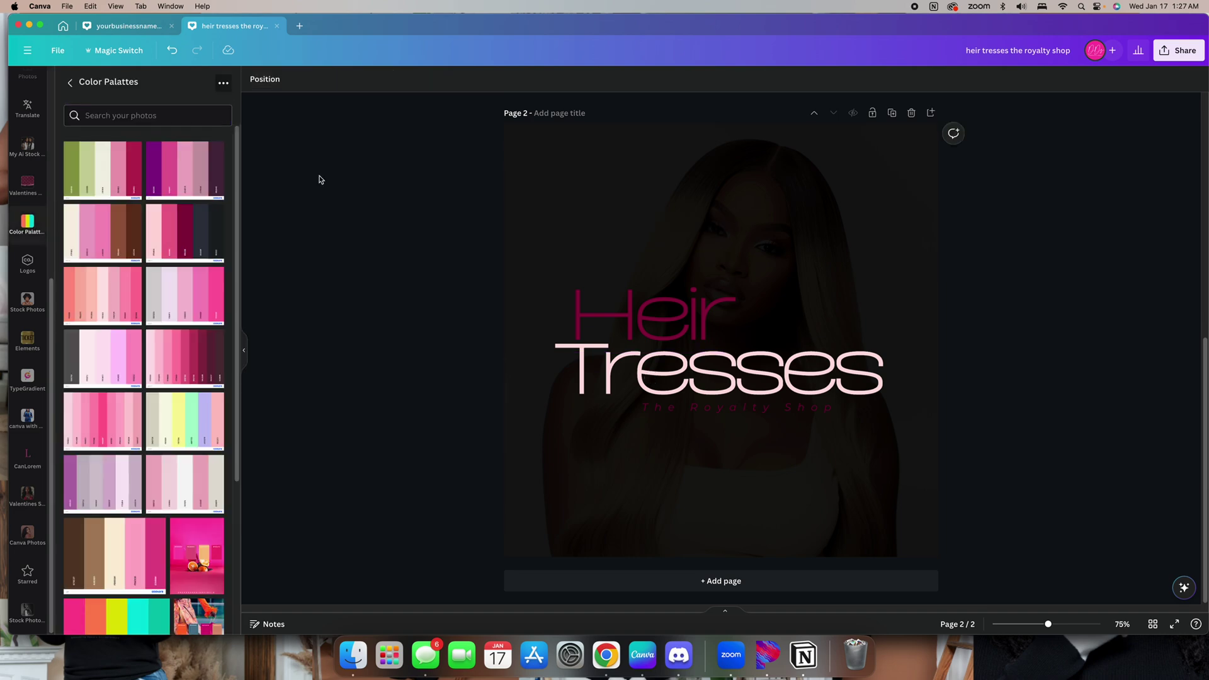
{"action": "scroll", "coordinate": [26, 109], "scroll_direction": "up", "scroll_amount": 5}
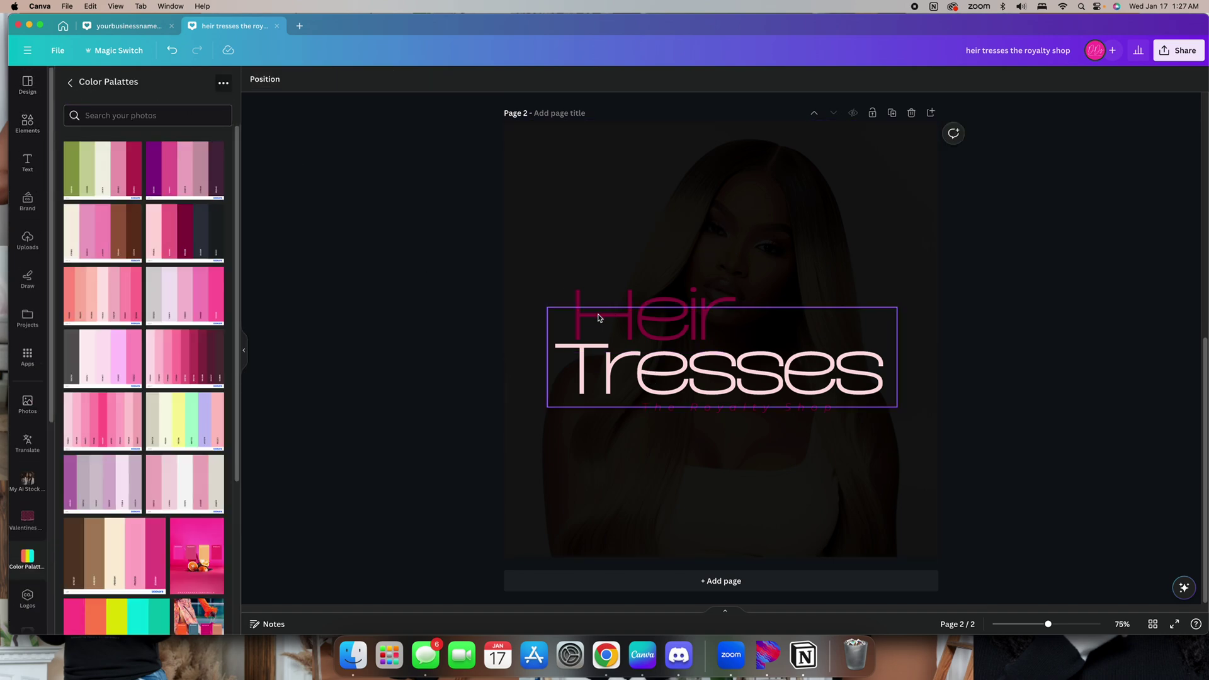
{"action": "left_click", "coordinate": [586, 369]}
{"action": "left_click", "coordinate": [583, 293]}
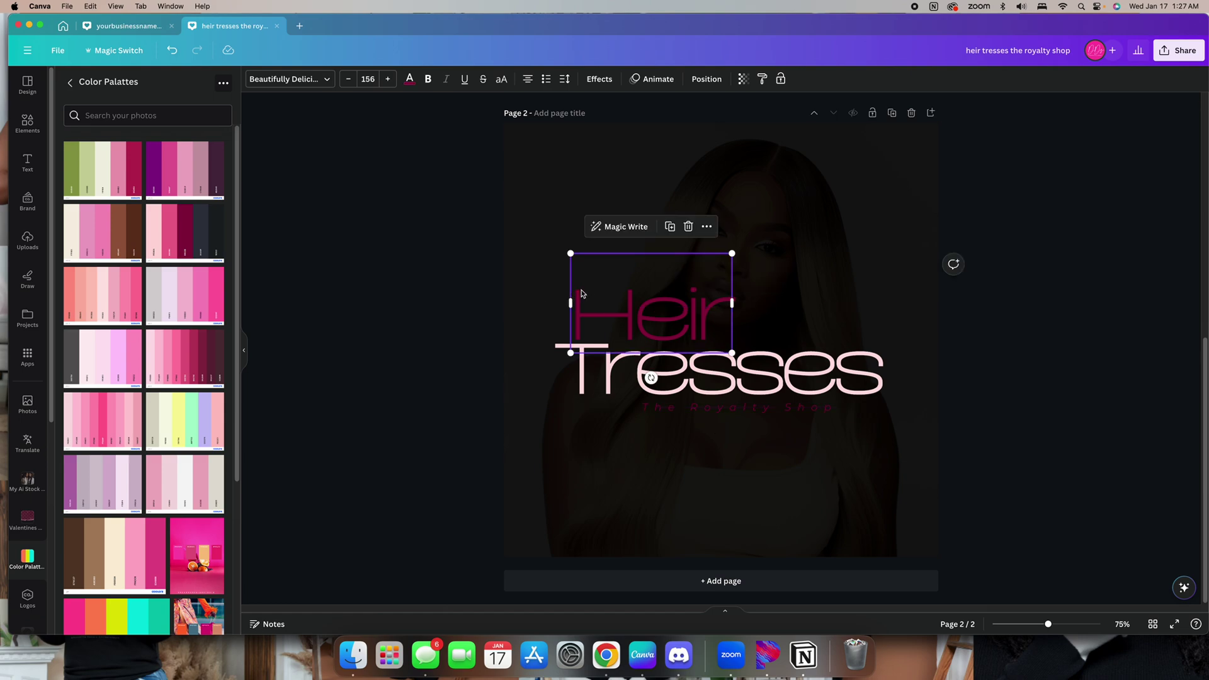
Set Heir in Awesome Serif Italic VAR Light from the full font list
{"action": "left_click", "coordinate": [247, 80]}
{"action": "left_click", "coordinate": [220, 113]}
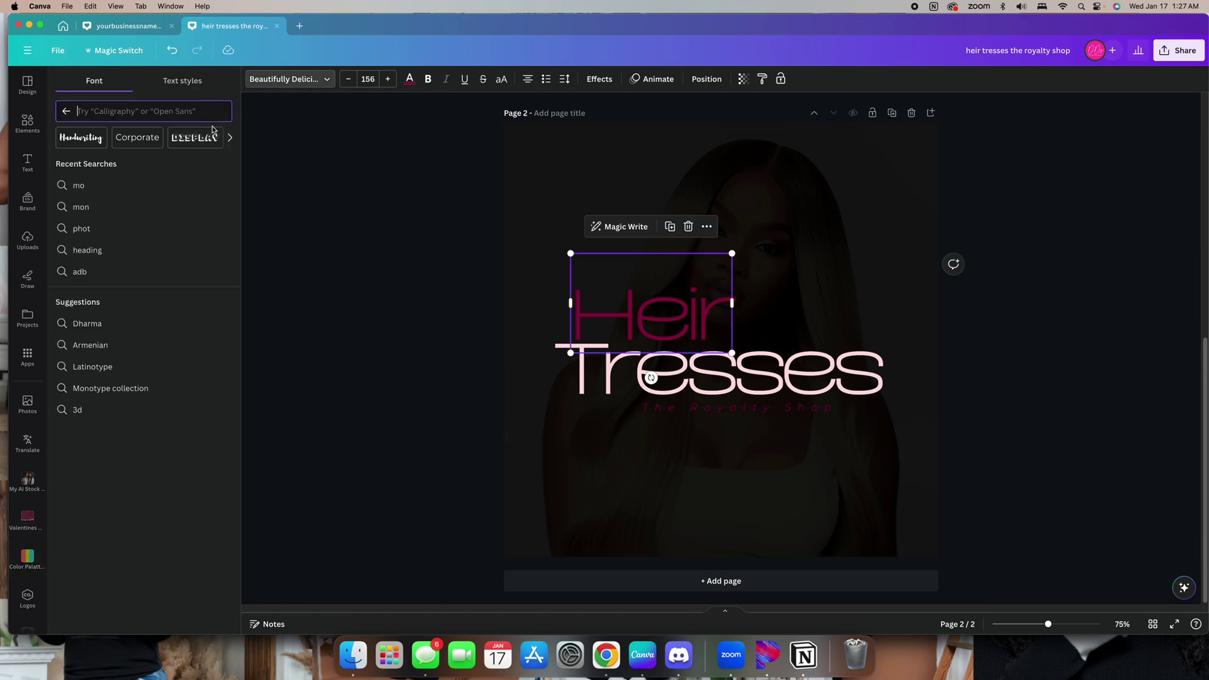
{"action": "left_click", "coordinate": [66, 111]}
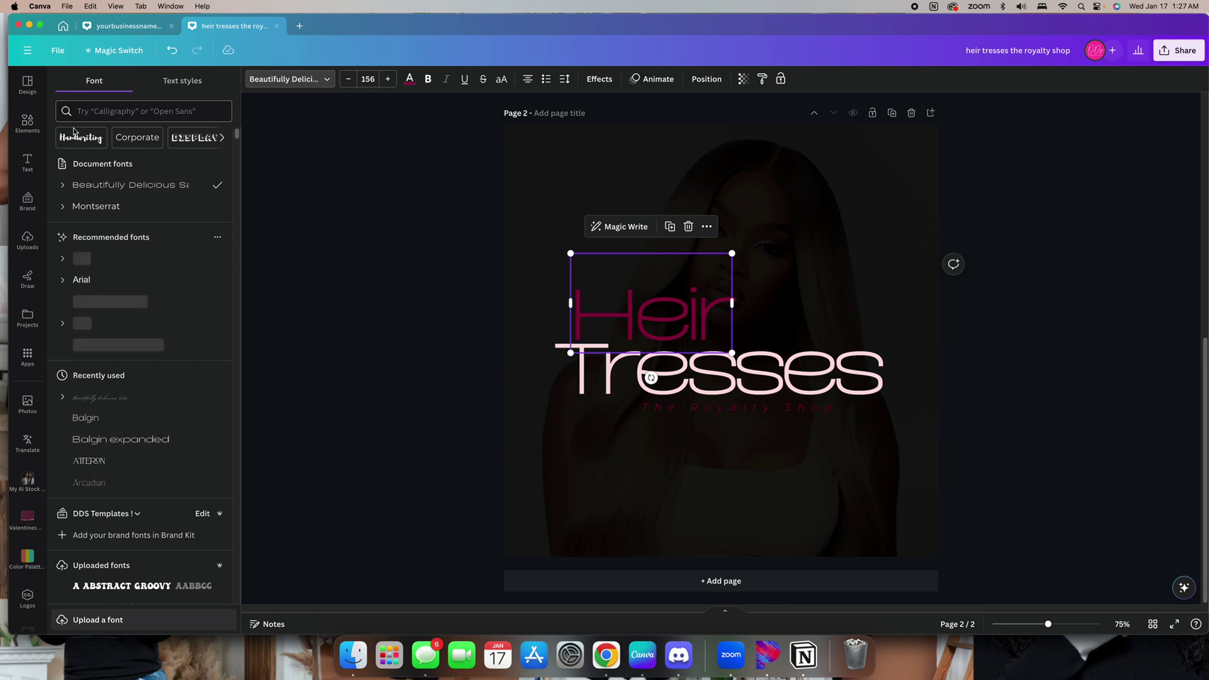
{"action": "scroll", "coordinate": [85, 393], "scroll_direction": "down", "scroll_amount": 6}
{"action": "scroll", "coordinate": [93, 391], "scroll_direction": "down", "scroll_amount": 4}
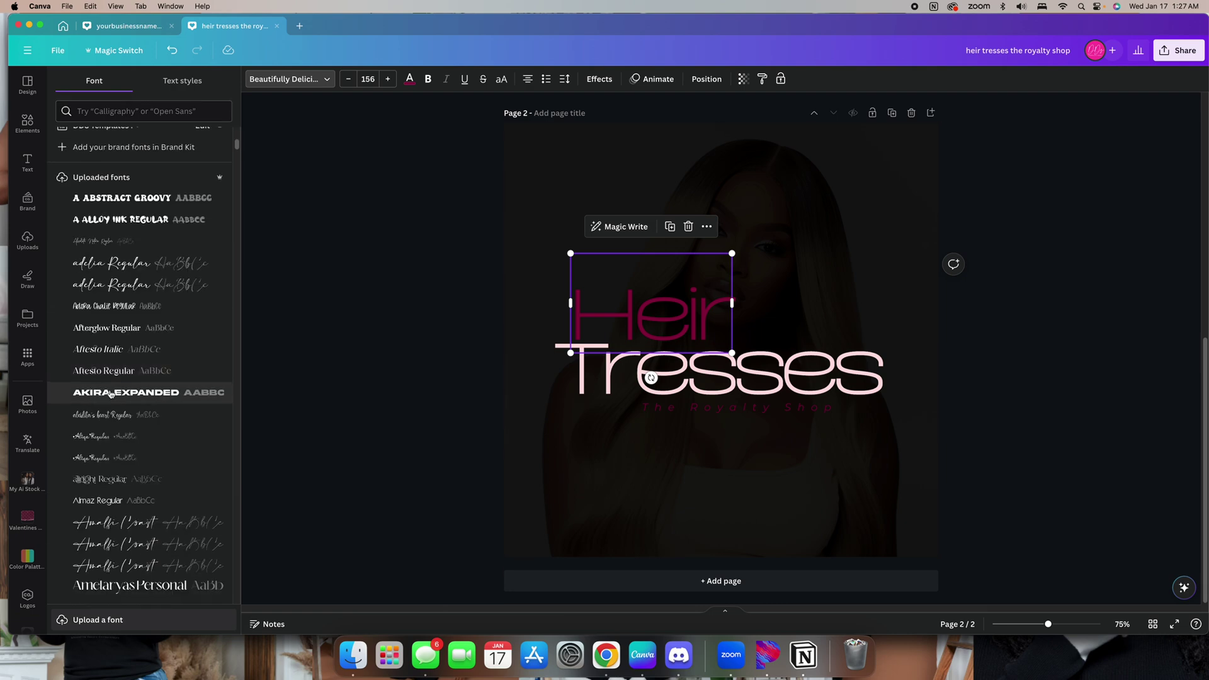
{"action": "scroll", "coordinate": [110, 394], "scroll_direction": "down", "scroll_amount": 10}
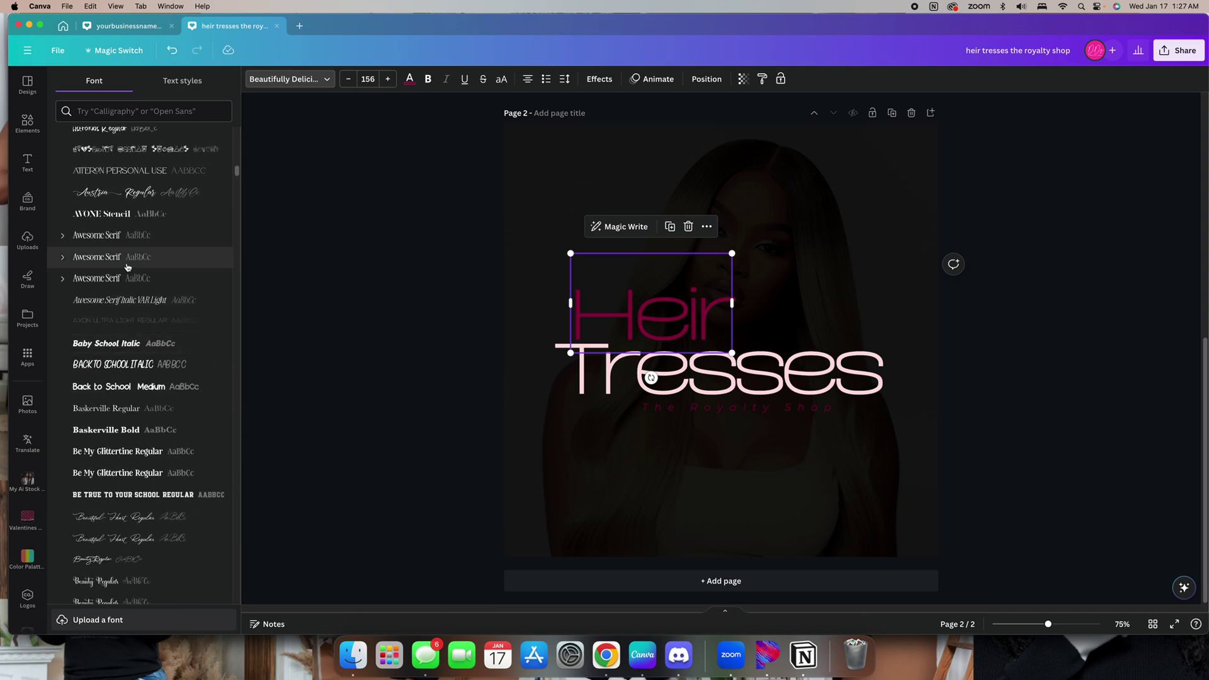
{"action": "left_click", "coordinate": [66, 279]}
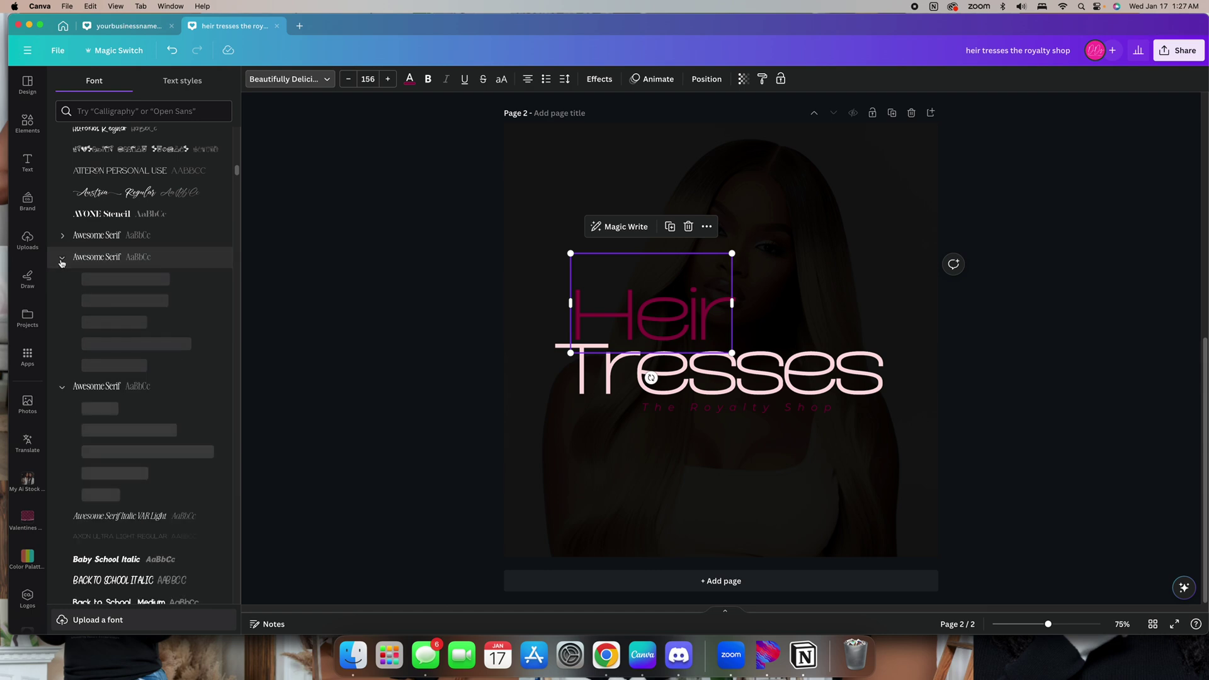
{"action": "left_click", "coordinate": [62, 235]}
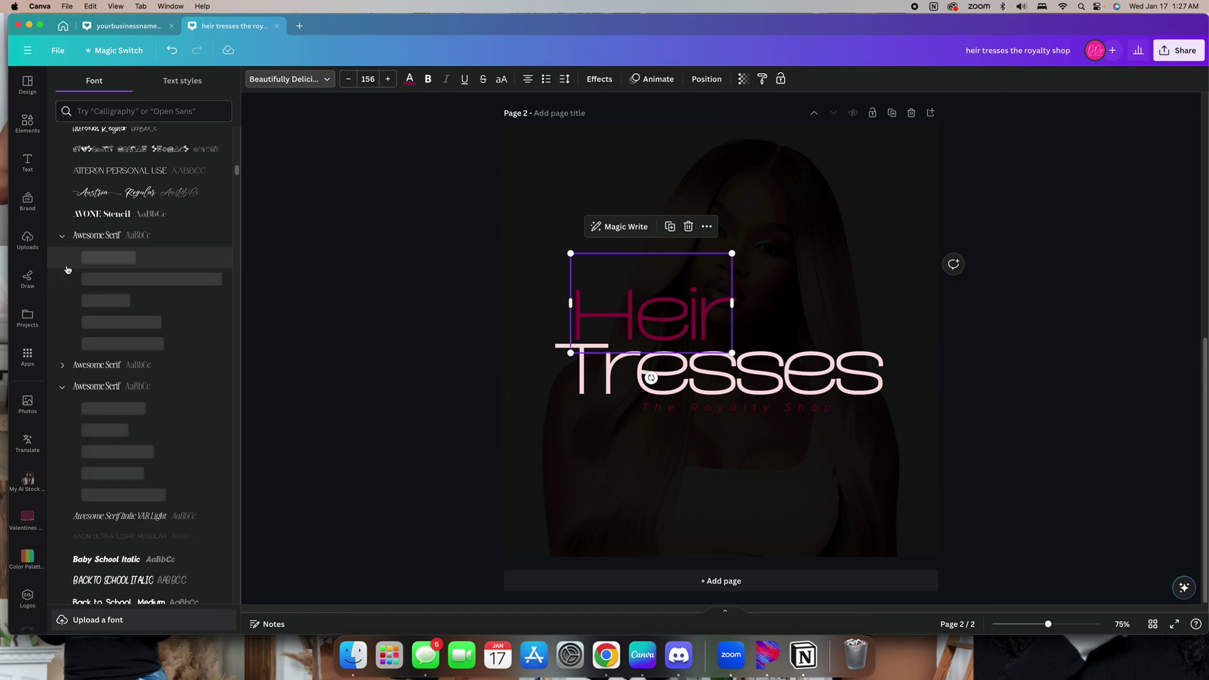
{"action": "left_click", "coordinate": [82, 235]}
{"action": "left_click", "coordinate": [62, 235]}
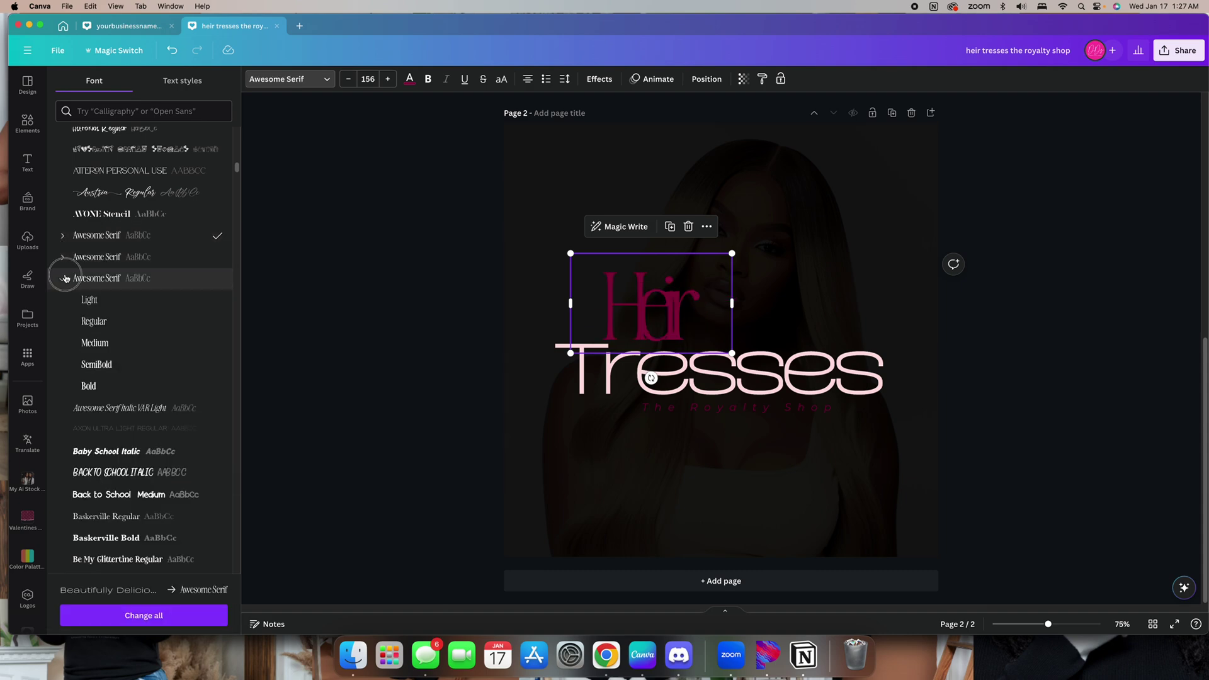
{"action": "left_click", "coordinate": [62, 278]}
{"action": "left_click", "coordinate": [94, 299]}
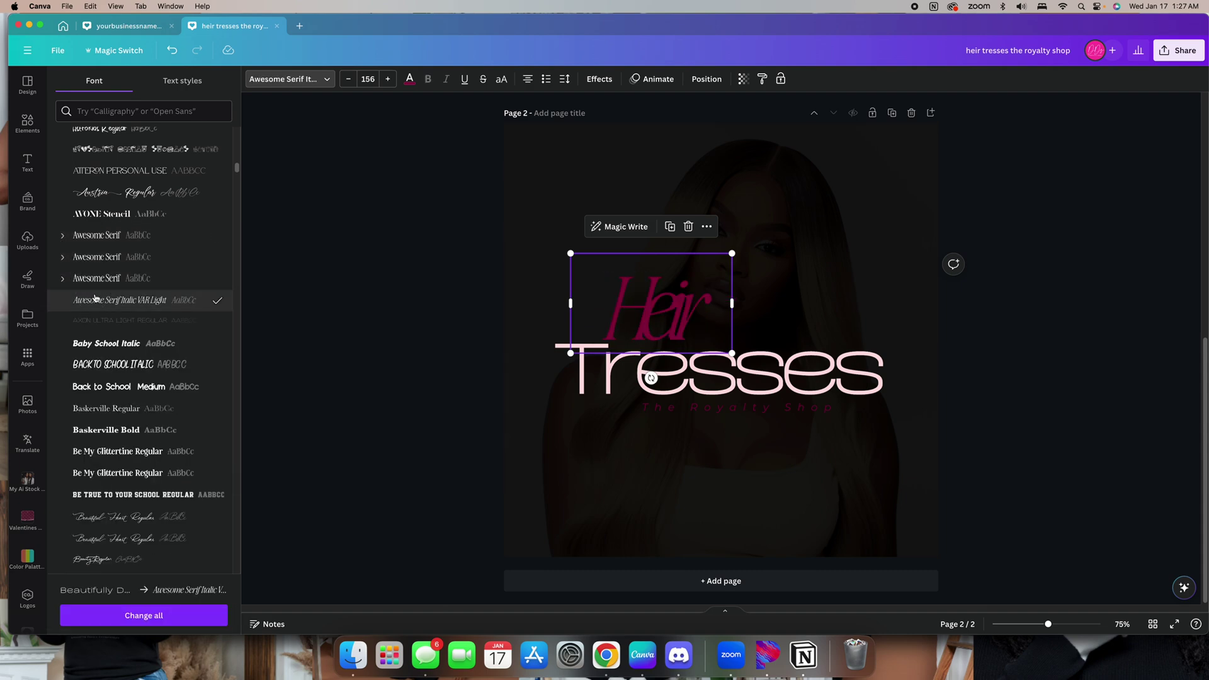
Loosen Heir's letter spacing and set Tresses in Awesome Serif Italic VAR Light
{"action": "left_click", "coordinate": [565, 80]}
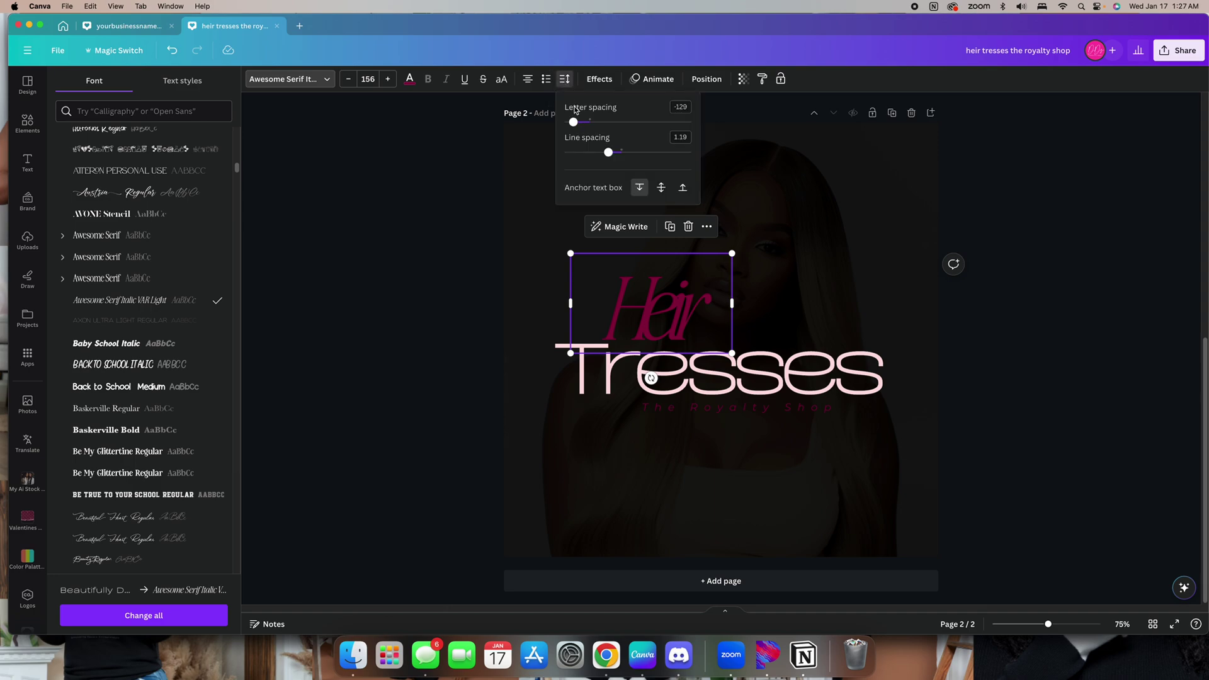
{"action": "left_click_drag", "start_coordinate": [574, 123], "coordinate": [582, 122]}
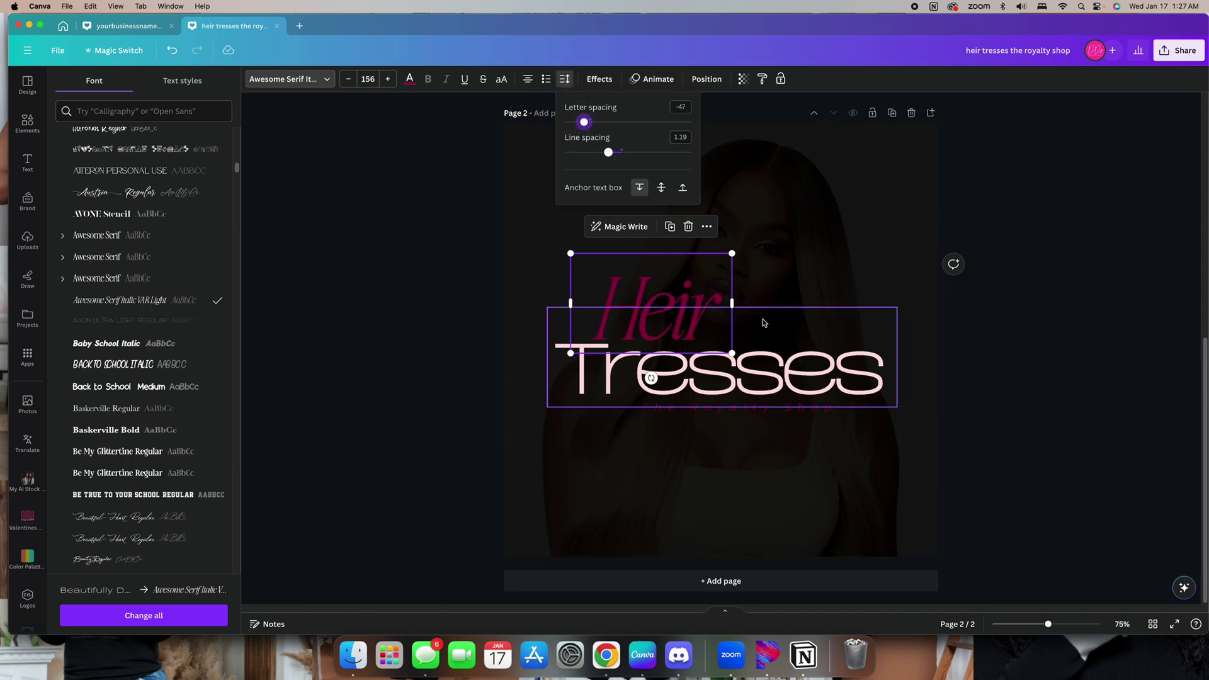
{"action": "left_click", "coordinate": [779, 364]}
{"action": "left_click", "coordinate": [158, 301]}
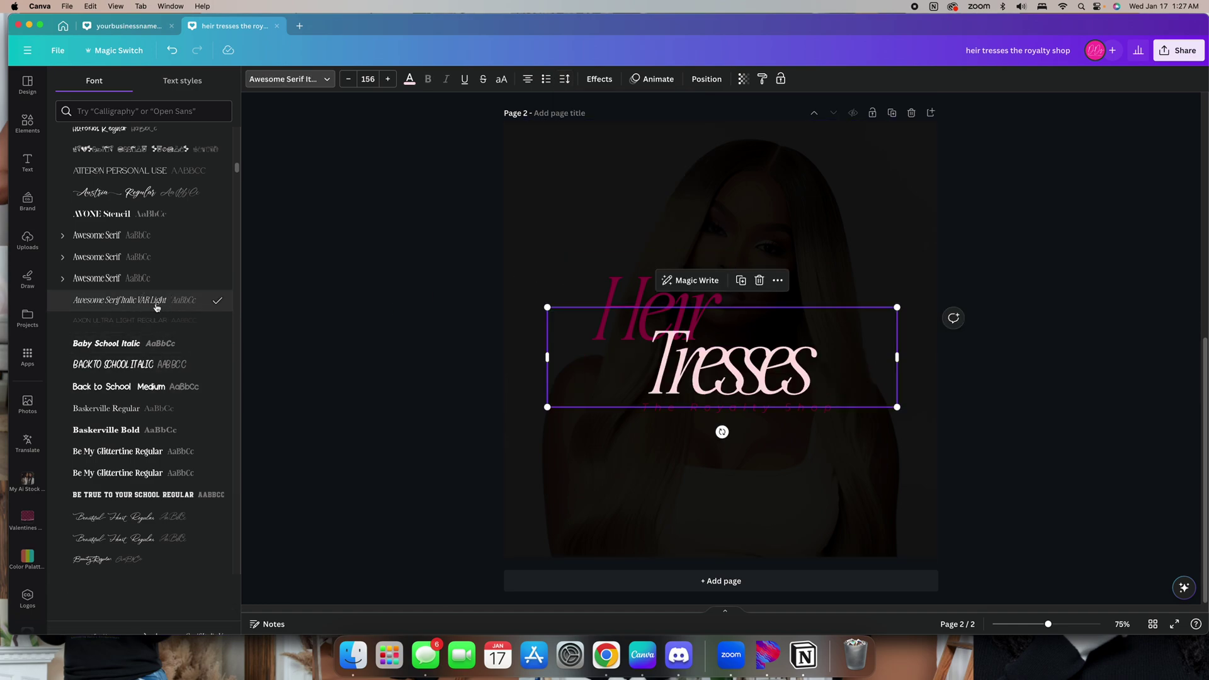
Widen Tresses' letter spacing to -23 and narrow its text box
{"action": "left_click", "coordinate": [564, 81]}
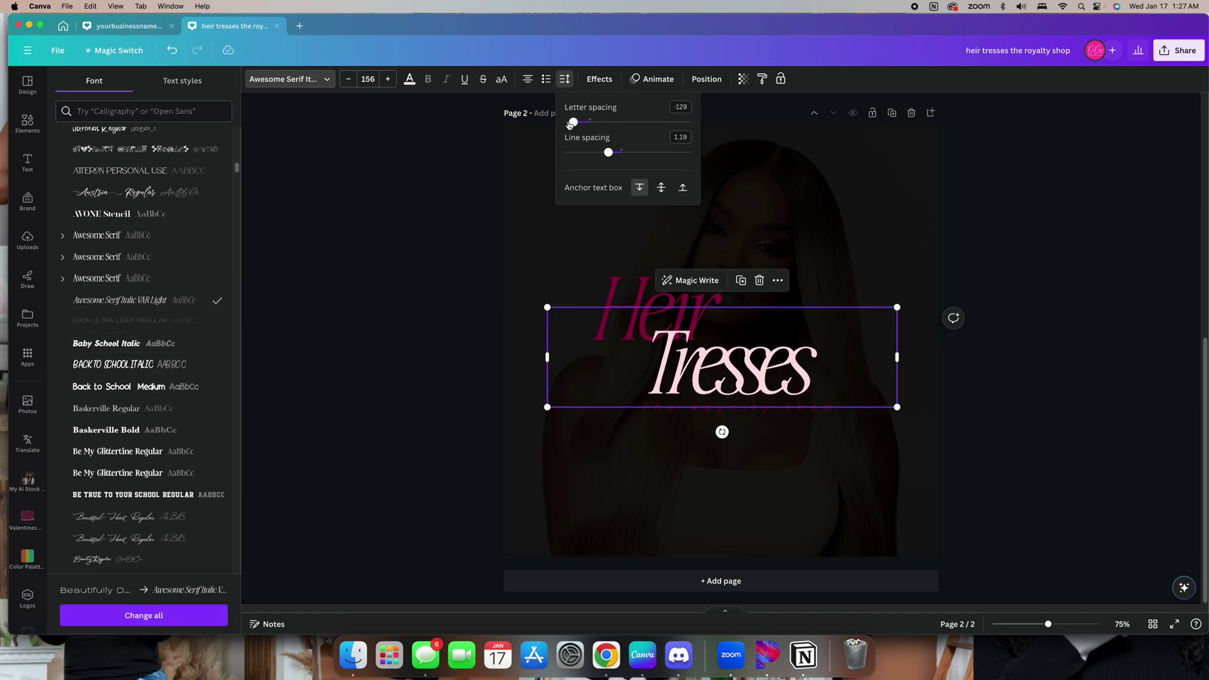
{"action": "left_click_drag", "start_coordinate": [573, 122], "coordinate": [587, 122]}
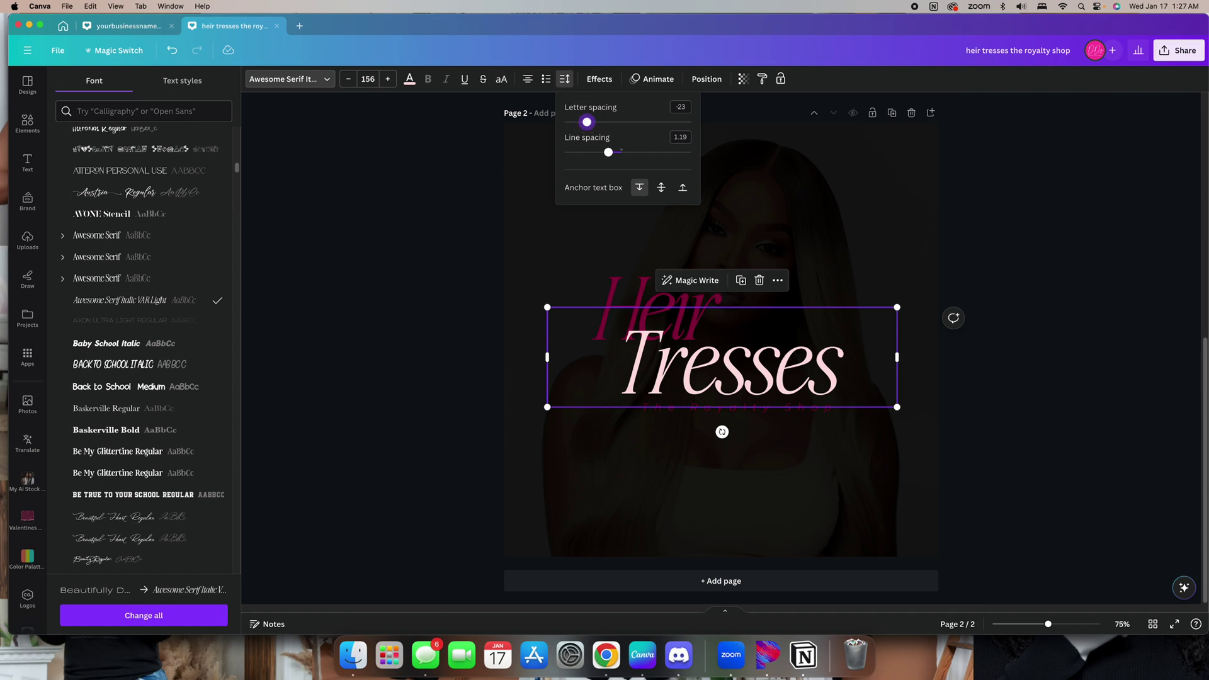
{"action": "left_click_drag", "start_coordinate": [897, 357], "coordinate": [812, 357]}
Move the tagline aside, shift Tresses up, and enlarge and slightly narrow its text box
{"action": "left_click", "coordinate": [835, 403]}
{"action": "left_click_drag", "start_coordinate": [835, 403], "coordinate": [835, 499]}
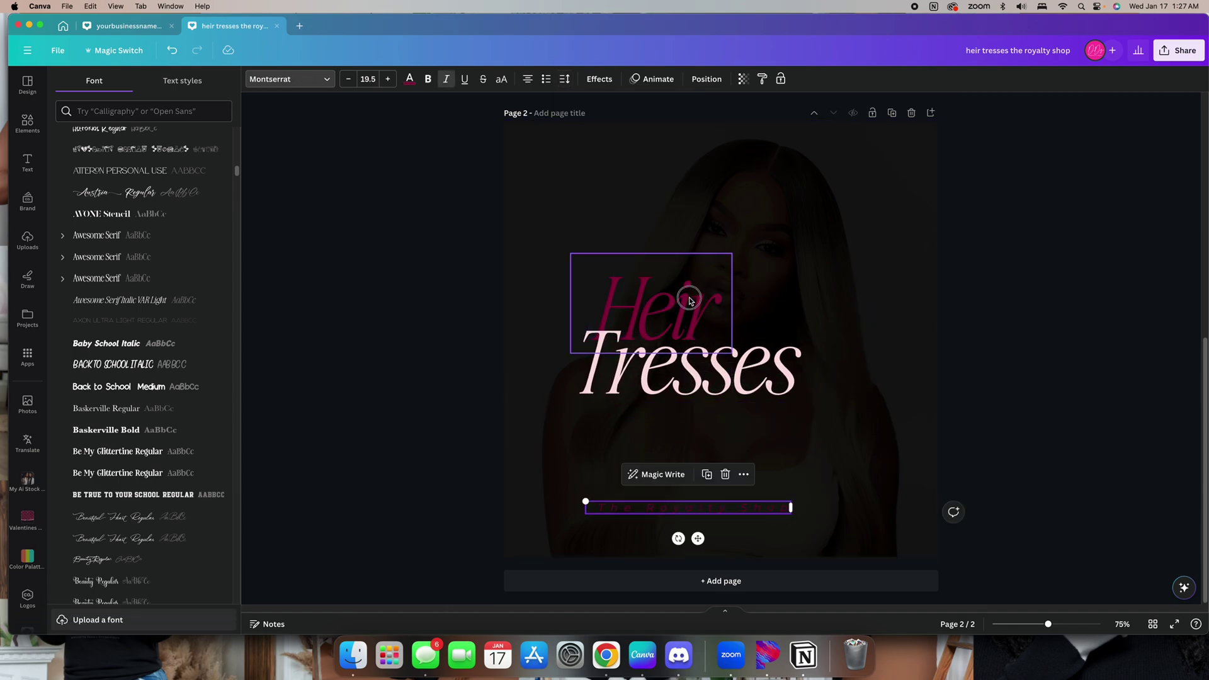
{"action": "left_click_drag", "start_coordinate": [689, 297], "coordinate": [676, 435]}
{"action": "left_click_drag", "start_coordinate": [693, 364], "coordinate": [709, 346]}
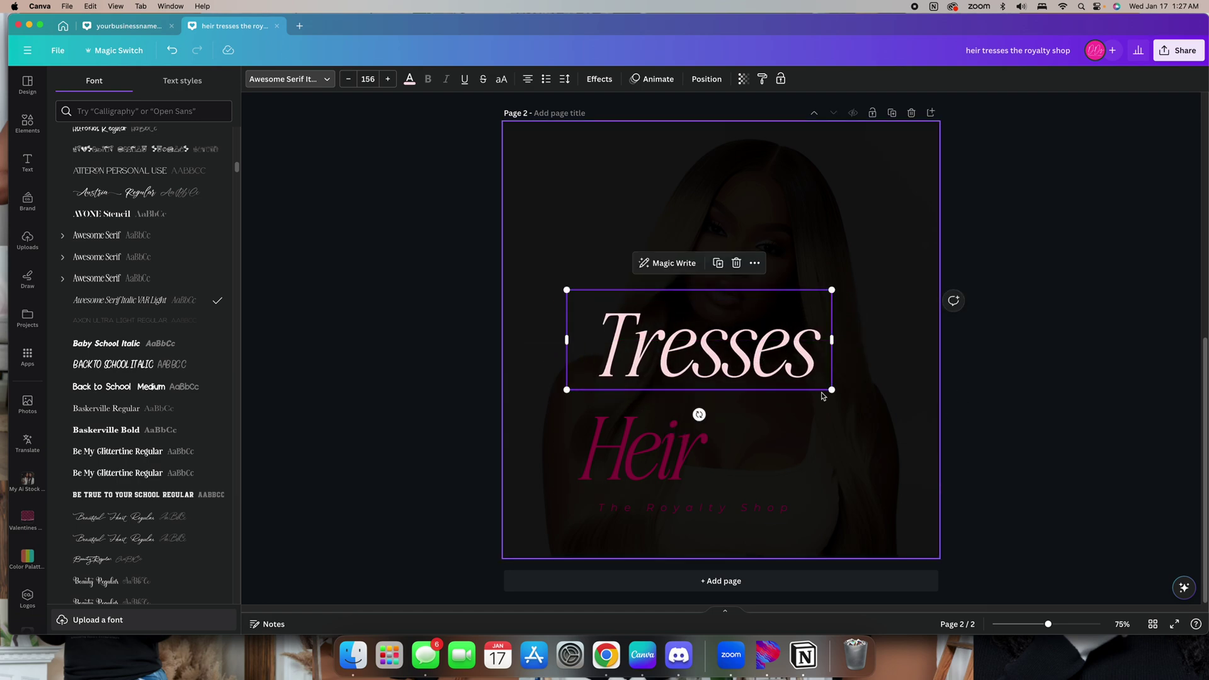
{"action": "left_click_drag", "start_coordinate": [830, 390], "coordinate": [867, 405]}
{"action": "left_click_drag", "start_coordinate": [866, 347], "coordinate": [852, 346]}
Overlap Heir onto the top of Tresses and tuck The Royalty Shop directly beneath
{"action": "left_click_drag", "start_coordinate": [665, 449], "coordinate": [700, 219]}
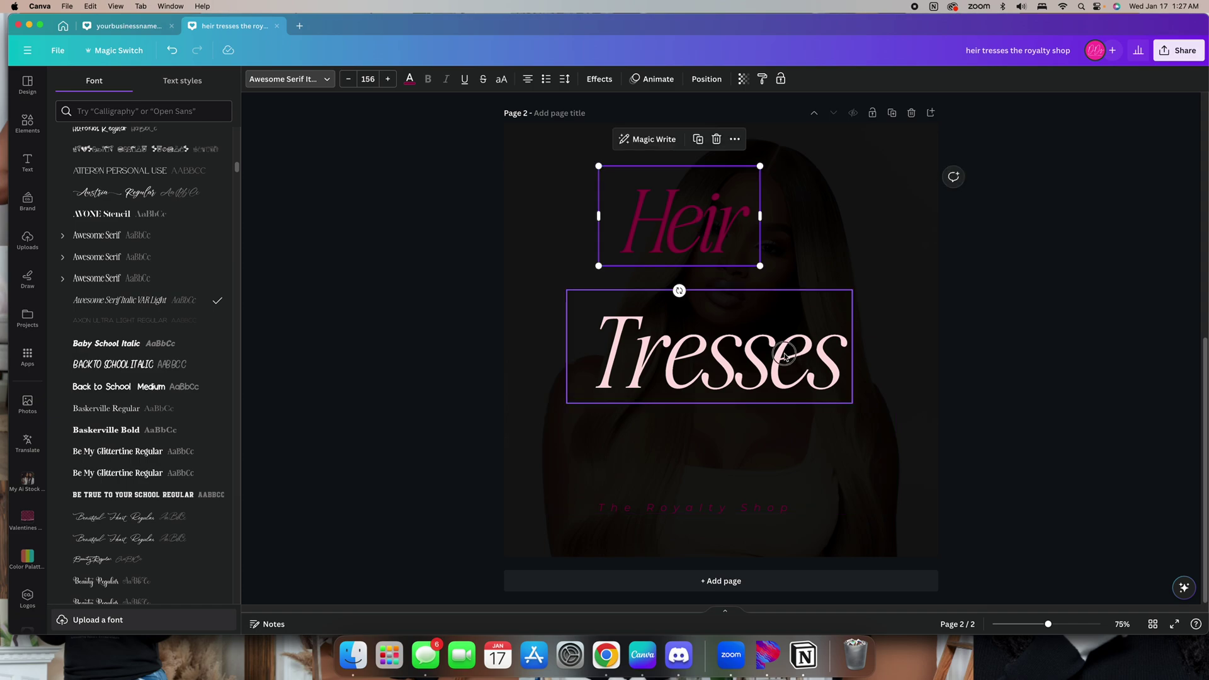
{"action": "left_click_drag", "start_coordinate": [785, 356], "coordinate": [785, 382]}
{"action": "left_click_drag", "start_coordinate": [715, 224], "coordinate": [737, 333]}
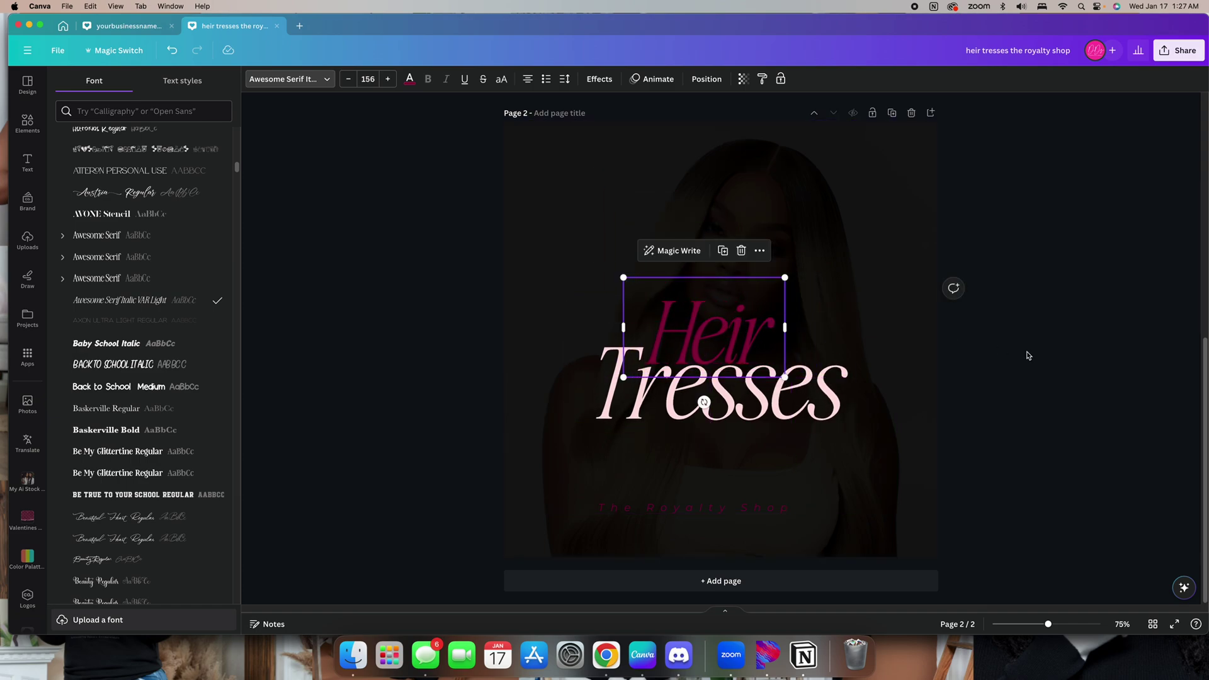
{"action": "left_click", "coordinate": [1047, 357]}
{"action": "left_click_drag", "start_coordinate": [696, 507], "coordinate": [741, 429]}
{"action": "left_click", "coordinate": [983, 428]}
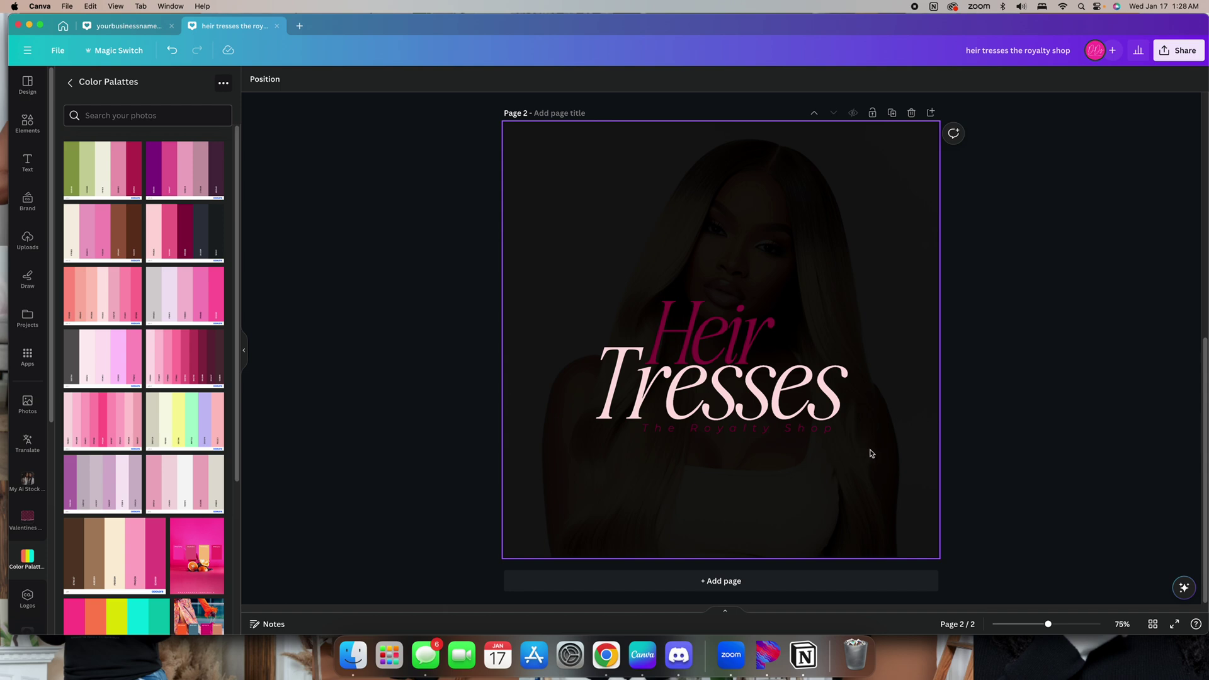
Enlarge the whole three-part logo proportionally and make Tresses dark magenta
{"action": "left_click_drag", "start_coordinate": [871, 452], "coordinate": [561, 274]}
{"action": "left_click_drag", "start_coordinate": [850, 434], "coordinate": [875, 446]}
{"action": "left_click", "coordinate": [850, 402]}
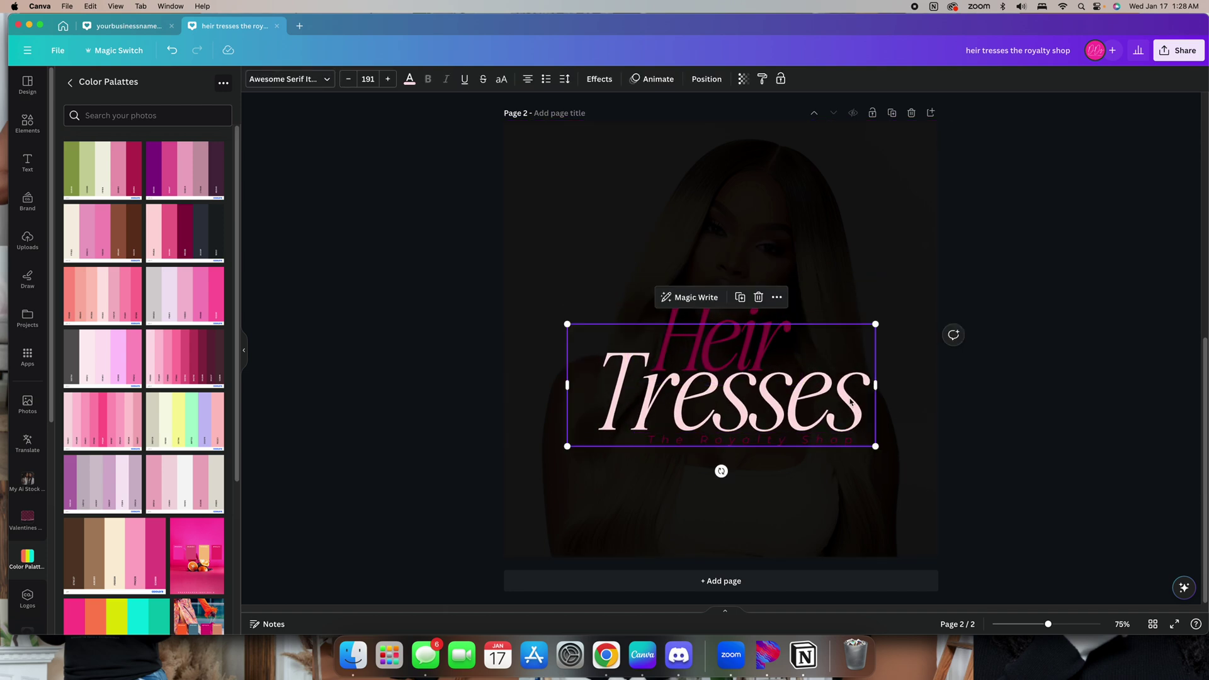
{"action": "left_click", "coordinate": [410, 80]}
{"action": "left_click", "coordinate": [126, 146]}
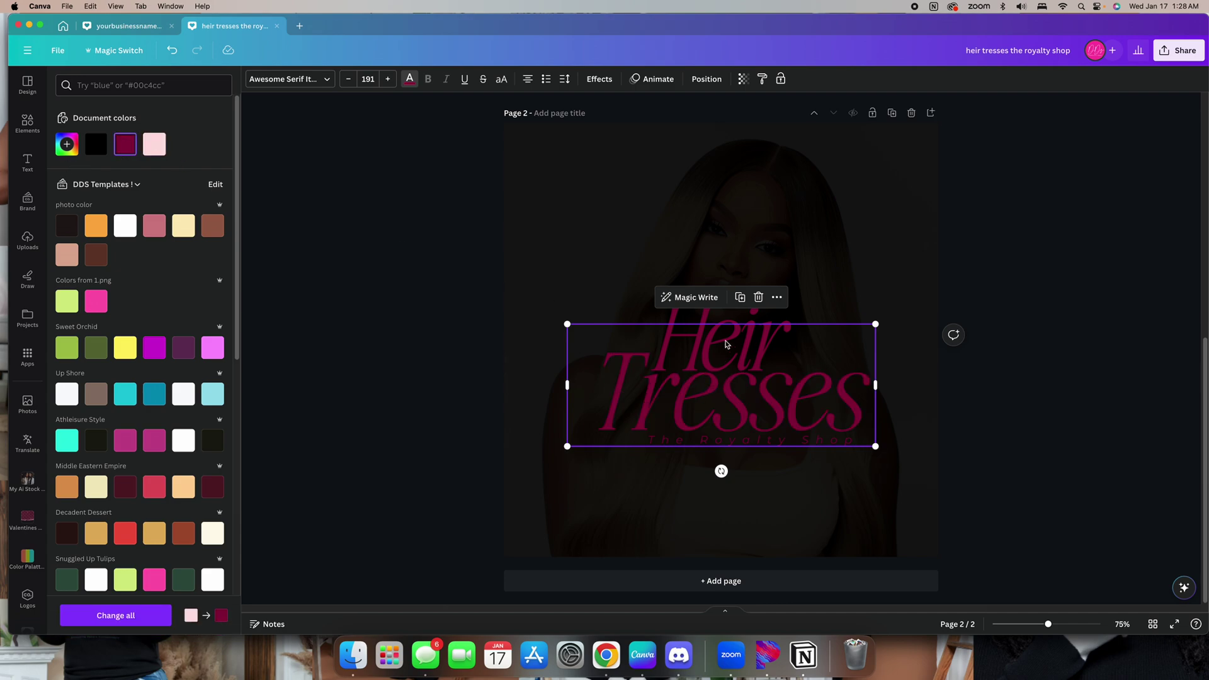
Make Heir and The Royalty Shop light pink from the document colour swatches
{"action": "left_click", "coordinate": [689, 306]}
{"action": "left_click", "coordinate": [154, 146]}
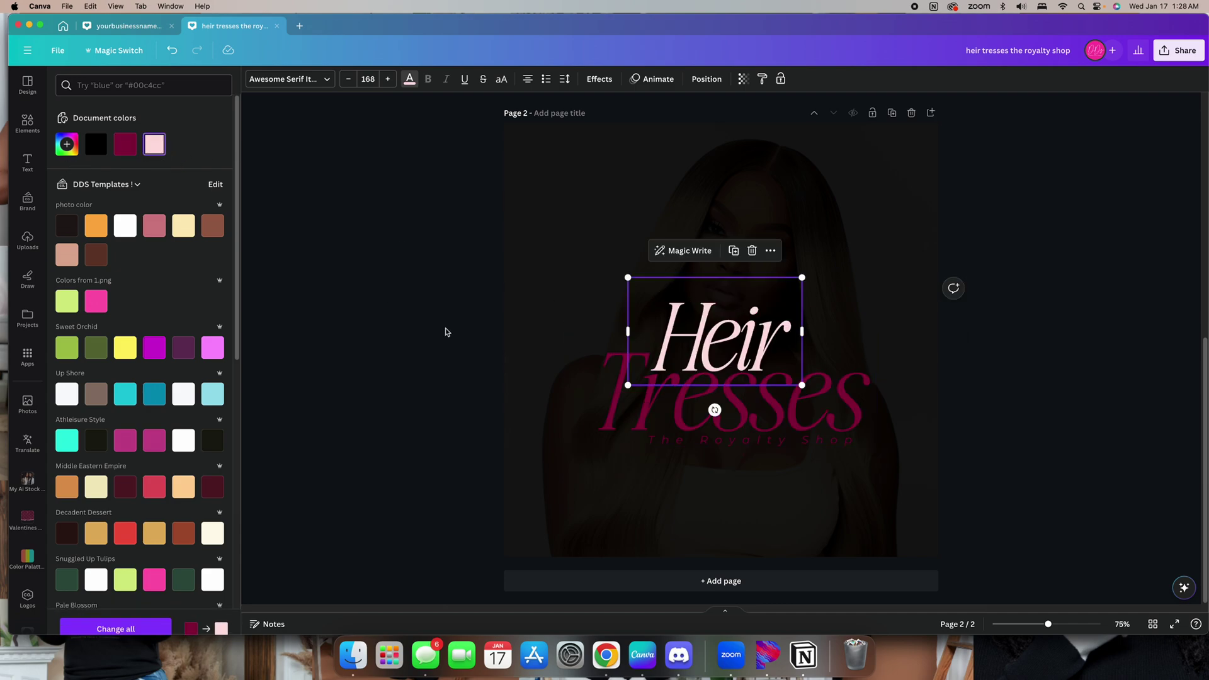
{"action": "left_click", "coordinate": [755, 441]}
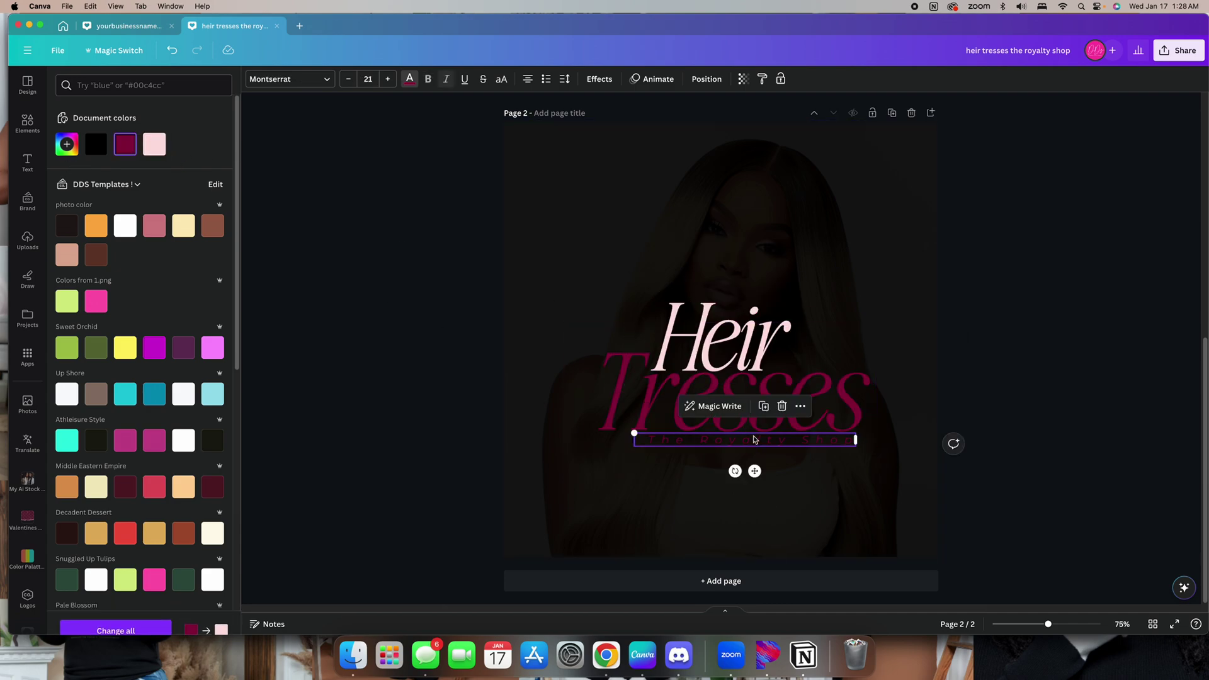
{"action": "left_click", "coordinate": [155, 146]}
{"action": "left_click", "coordinate": [1095, 423]}
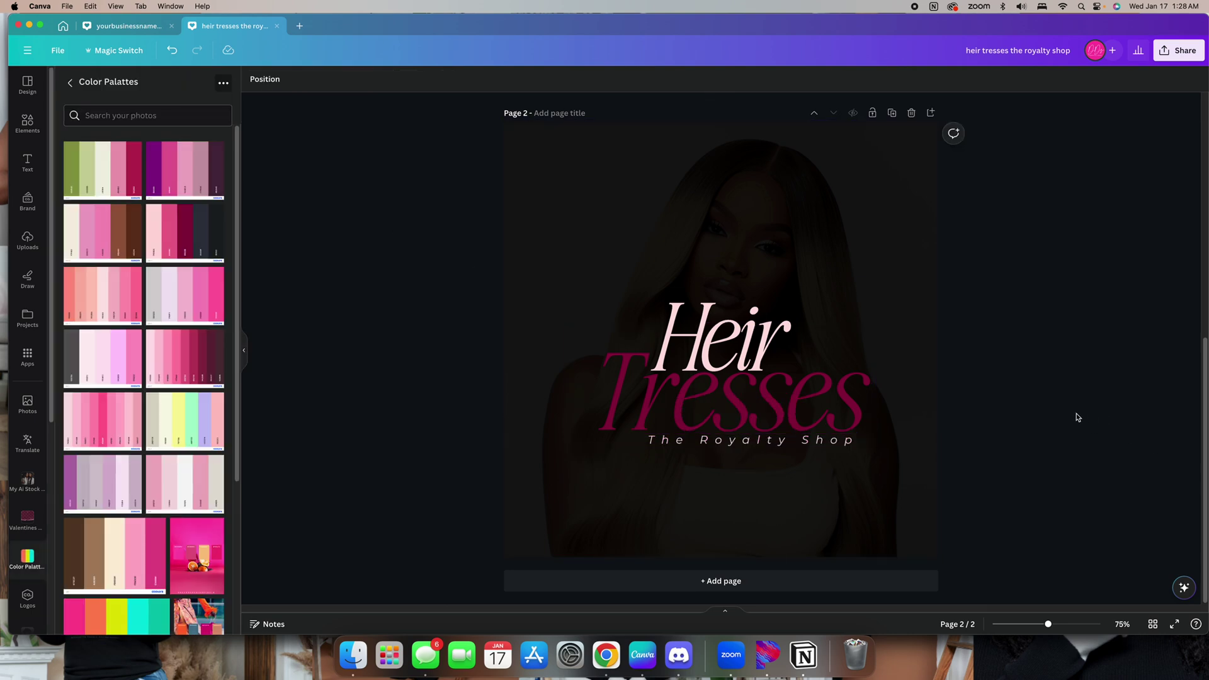
Nudge Heir, Tresses and The Royalty Shop up slightly and group them into one logo
{"action": "scroll", "coordinate": [1069, 437], "scroll_direction": "up", "scroll_amount": 3}
{"action": "scroll", "coordinate": [931, 467], "scroll_direction": "down", "scroll_amount": 2}
{"action": "left_click_drag", "start_coordinate": [931, 467], "coordinate": [637, 386]}
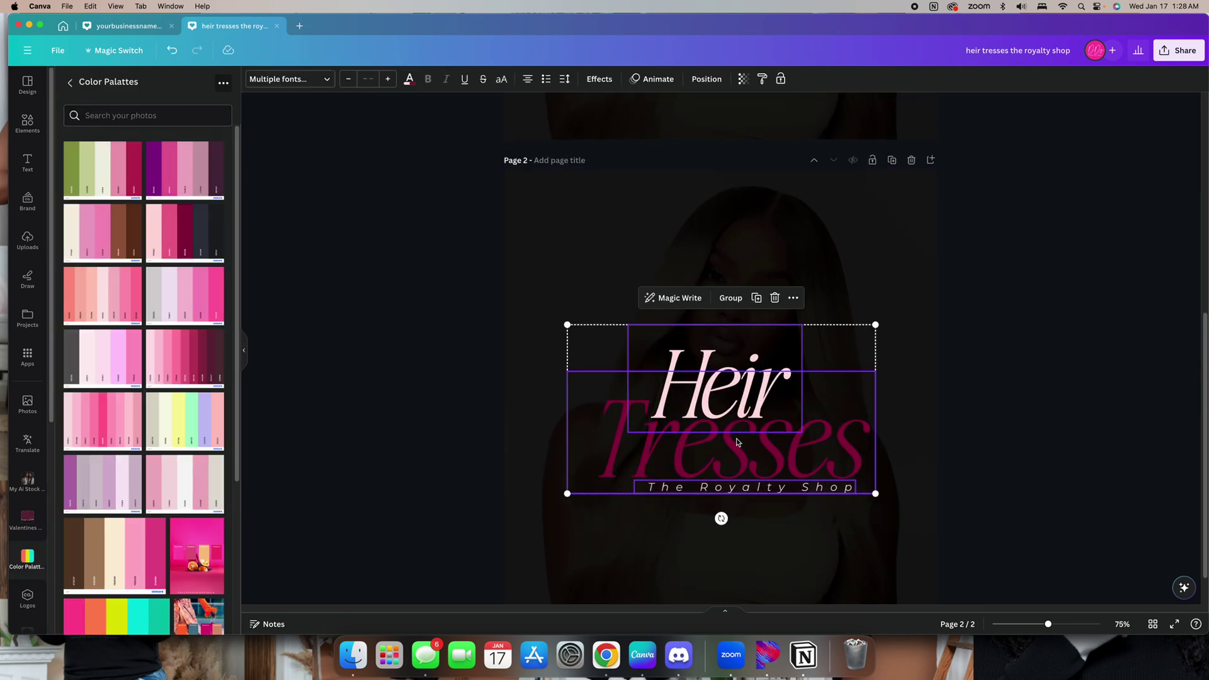
{"action": "left_click_drag", "start_coordinate": [737, 442], "coordinate": [735, 432]}
{"action": "left_click", "coordinate": [716, 294]}
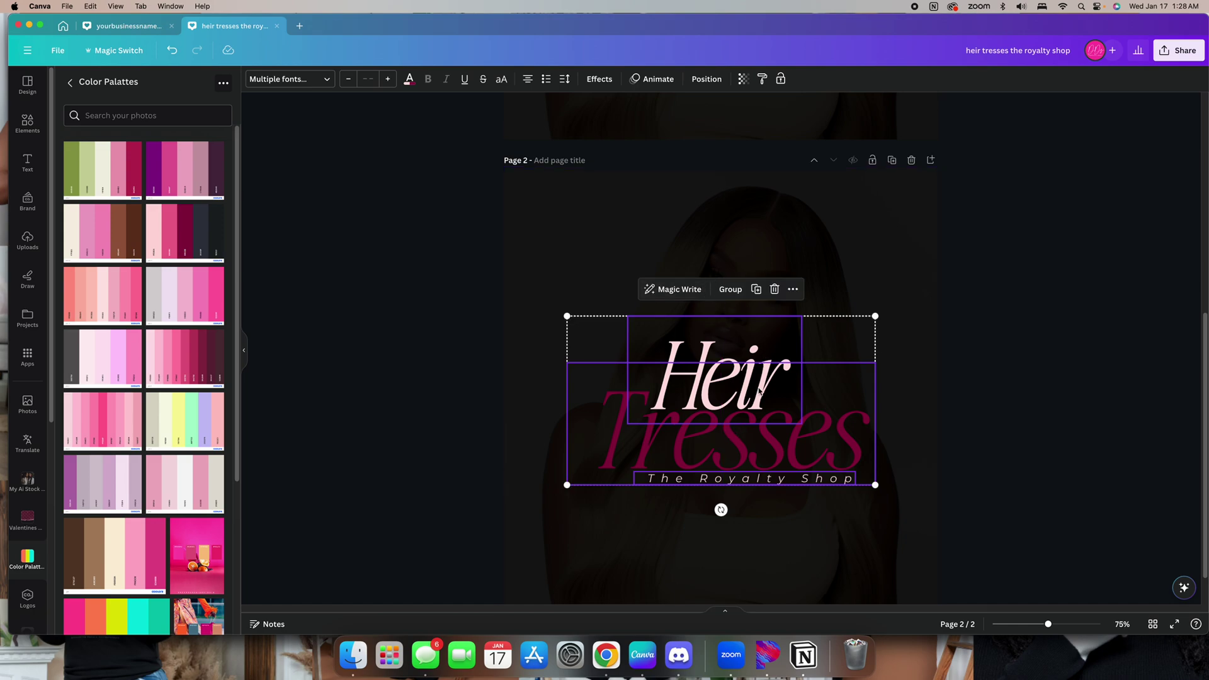
{"action": "left_click", "coordinate": [725, 289]}
{"action": "left_click", "coordinate": [1015, 464]}
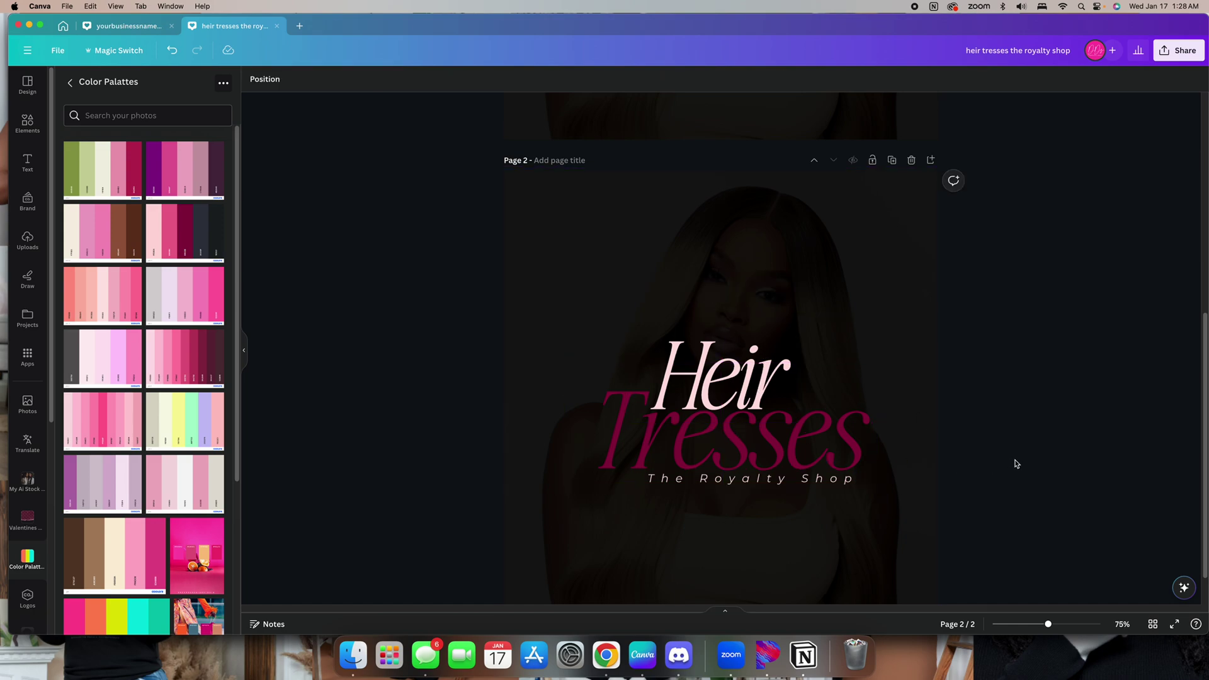
{"action": "scroll", "coordinate": [988, 444], "scroll_direction": "up", "scroll_amount": 4}
Reopen page 2 for editing from the grid view of page thumbnails
{"action": "left_click", "coordinate": [1152, 625]}
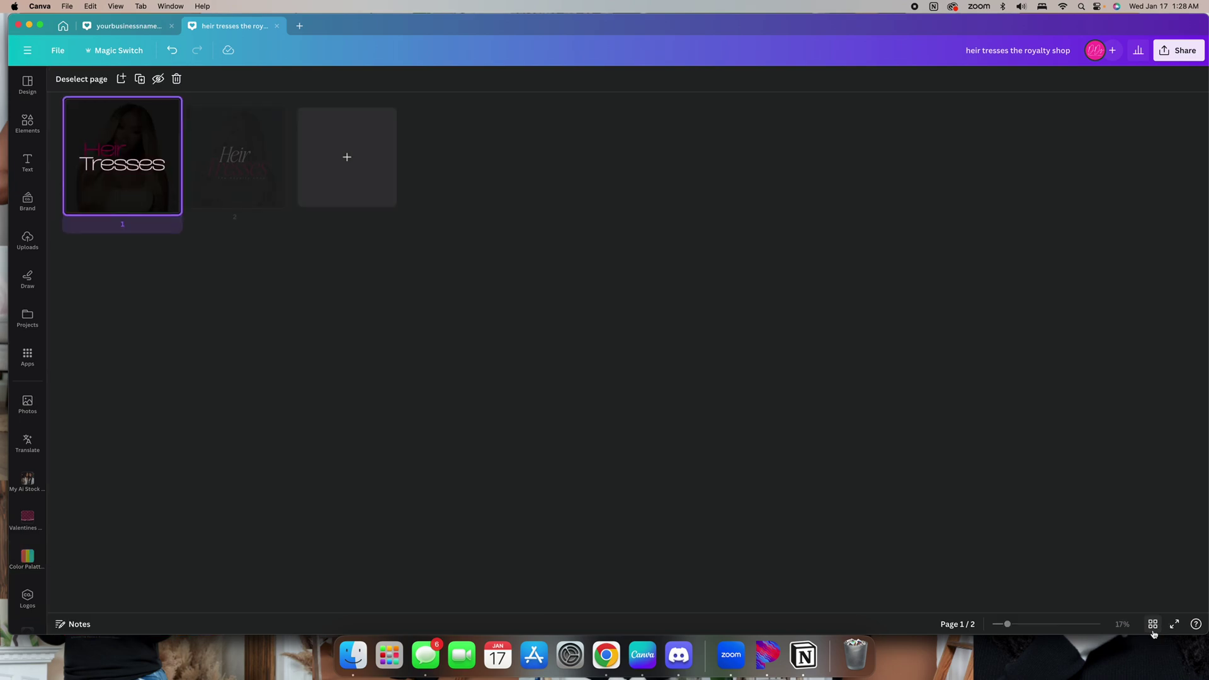
{"action": "left_click", "coordinate": [195, 189]}
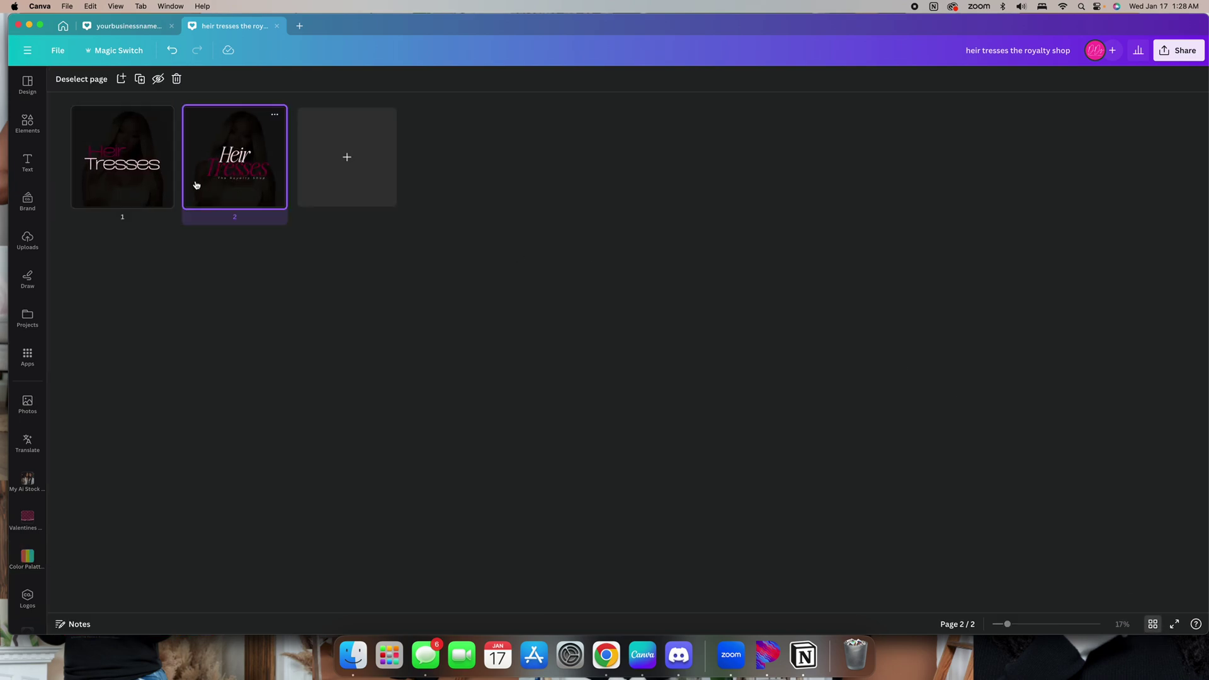
{"action": "double_click", "coordinate": [216, 178]}
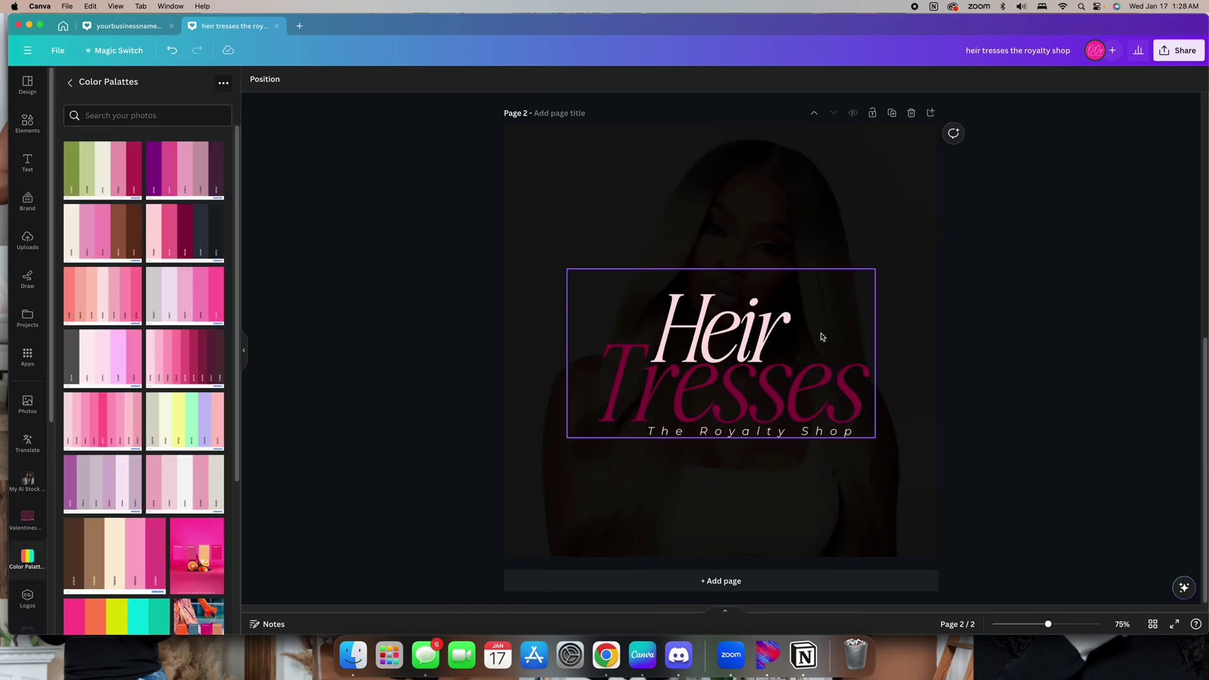
Scroll back and forth between page 1's upright logo and page 2's italic version to compare them
{"action": "scroll", "coordinate": [825, 338], "scroll_direction": "up", "scroll_amount": 5}
{"action": "scroll", "coordinate": [831, 339], "scroll_direction": "up", "scroll_amount": 3}
{"action": "scroll", "coordinate": [847, 343], "scroll_direction": "down", "scroll_amount": 8}
{"action": "scroll", "coordinate": [844, 358], "scroll_direction": "up", "scroll_amount": 6}
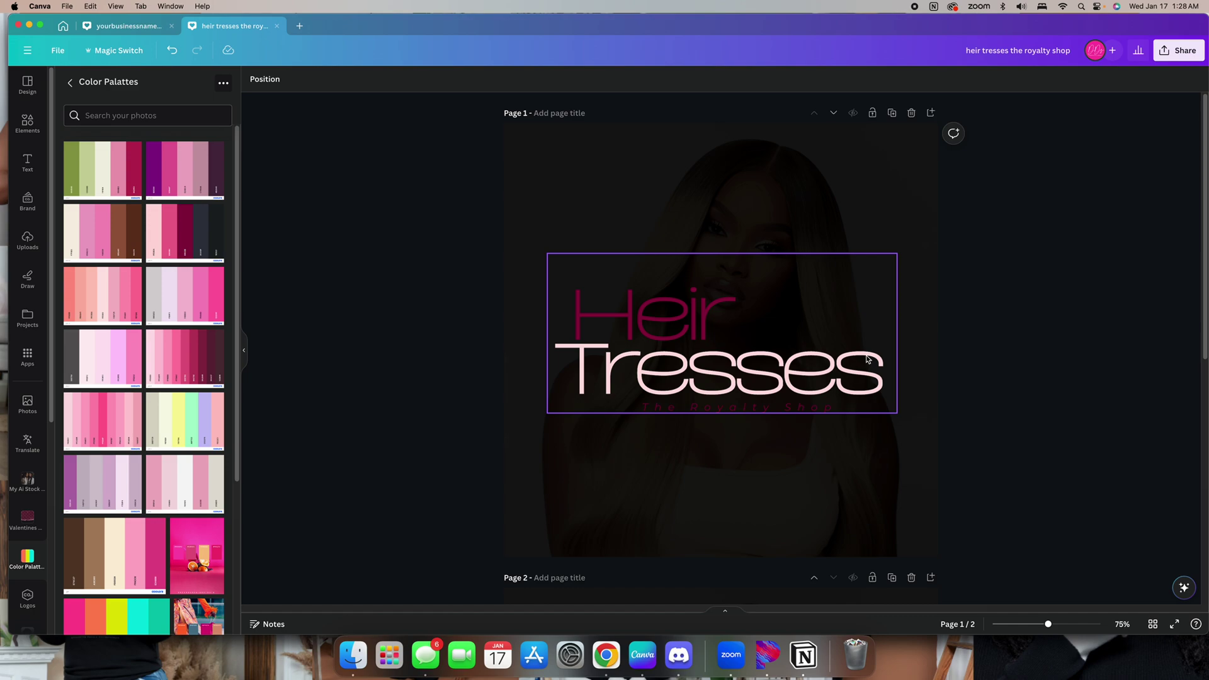
{"action": "scroll", "coordinate": [872, 360], "scroll_direction": "down", "scroll_amount": 8}
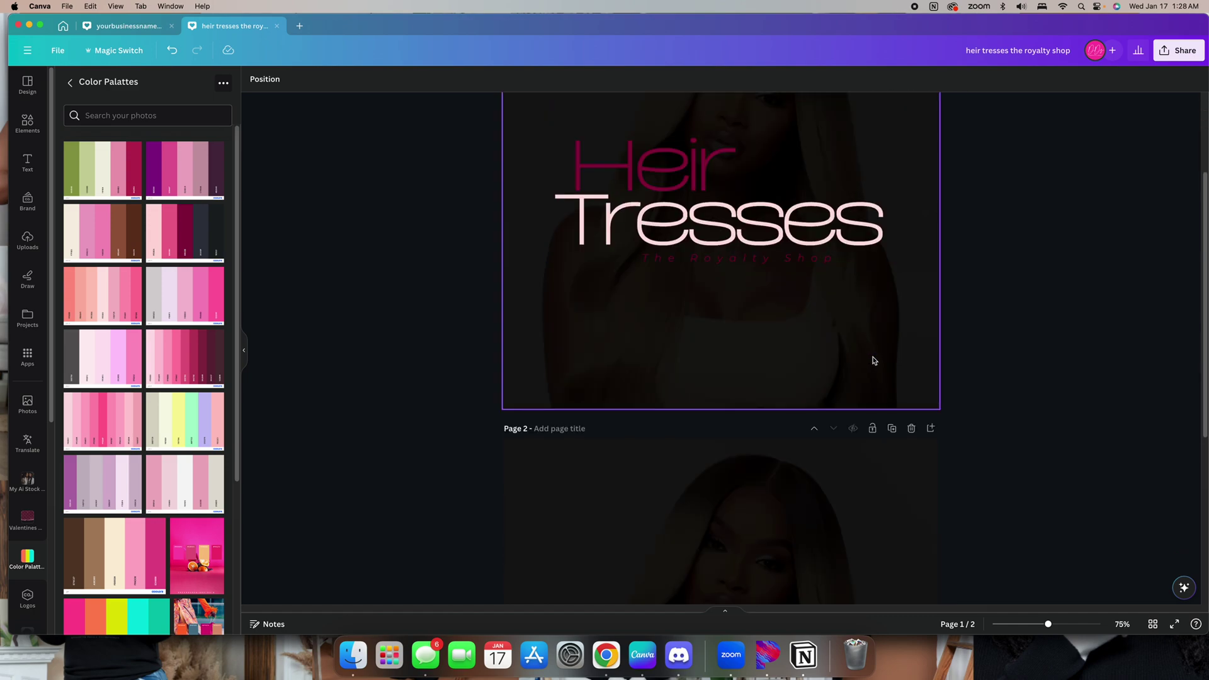
{"action": "scroll", "coordinate": [874, 361], "scroll_direction": "up", "scroll_amount": 8}
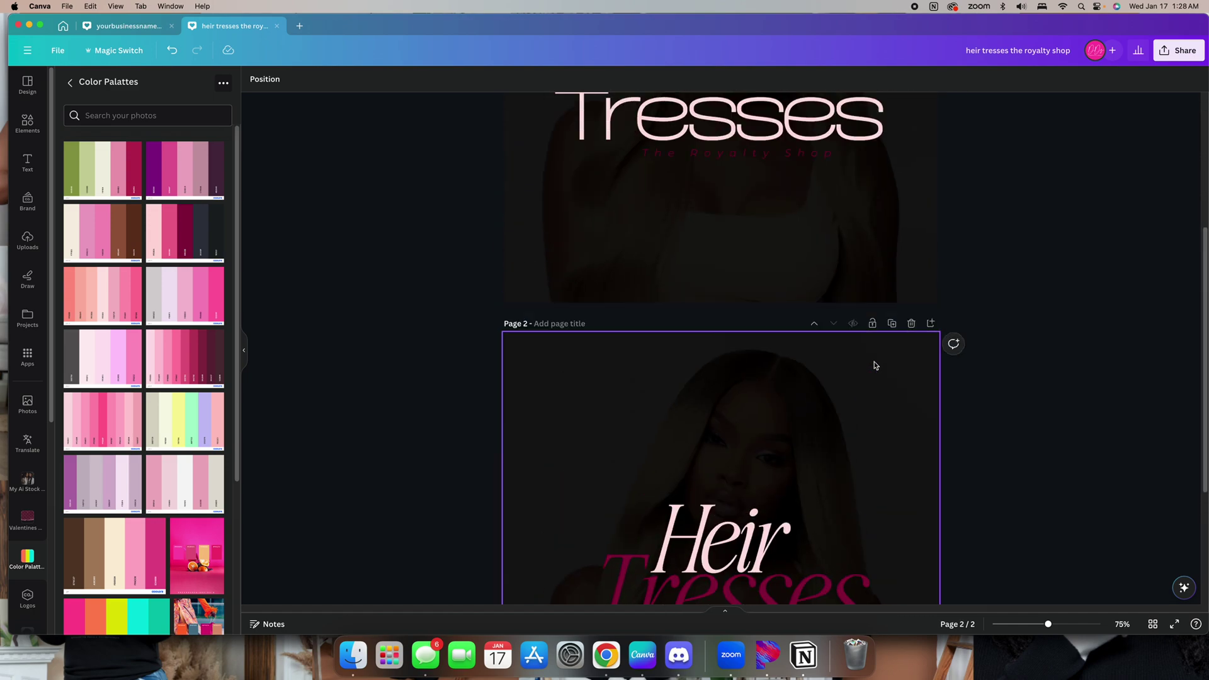
{"action": "scroll", "coordinate": [885, 358], "scroll_direction": "down", "scroll_amount": 8}
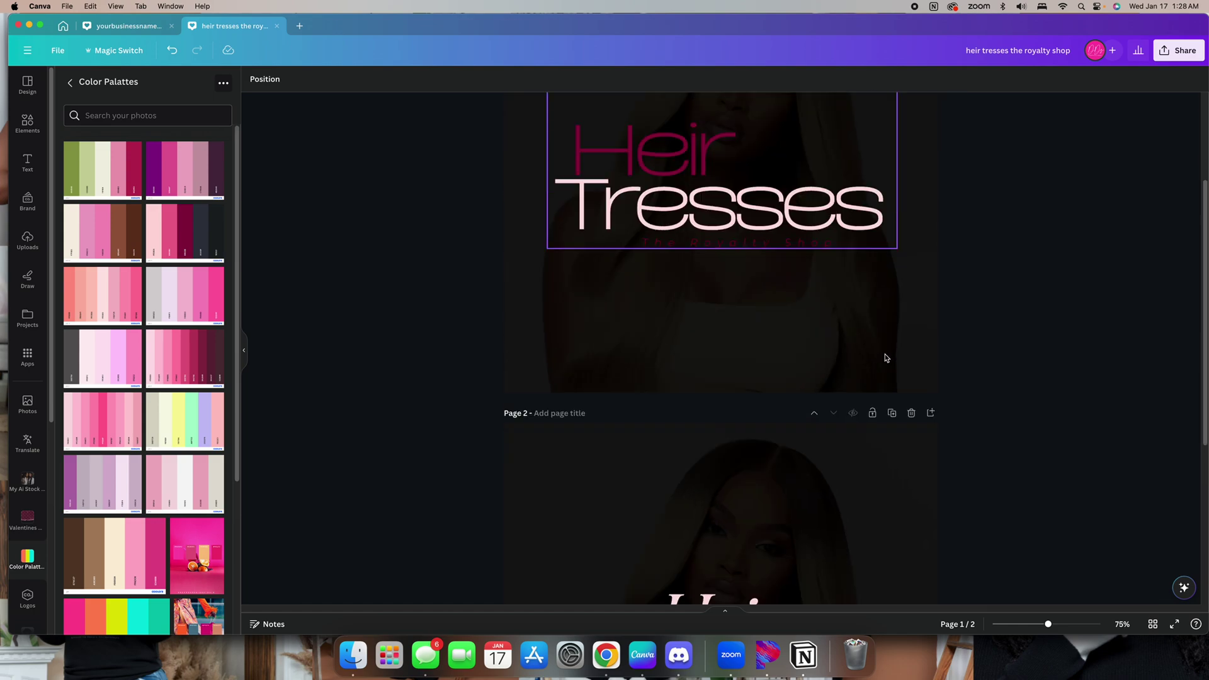
{"action": "scroll", "coordinate": [881, 365], "scroll_direction": "up", "scroll_amount": 8}
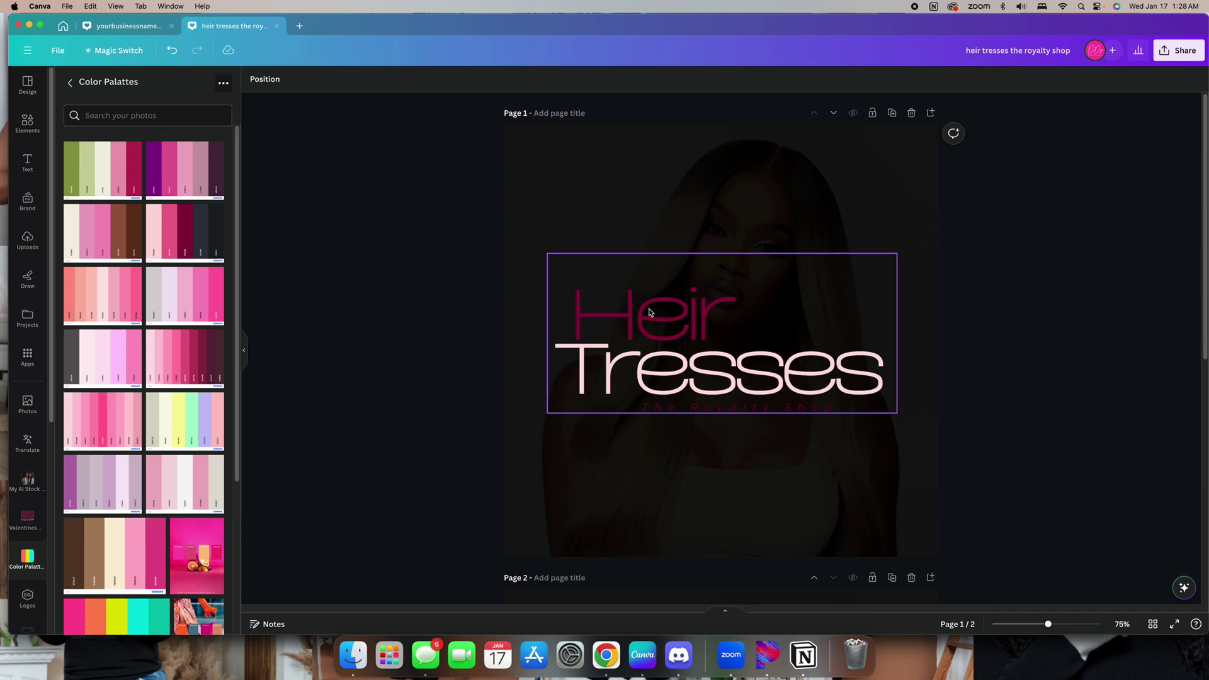
{"action": "scroll", "coordinate": [687, 393], "scroll_direction": "down", "scroll_amount": 8}
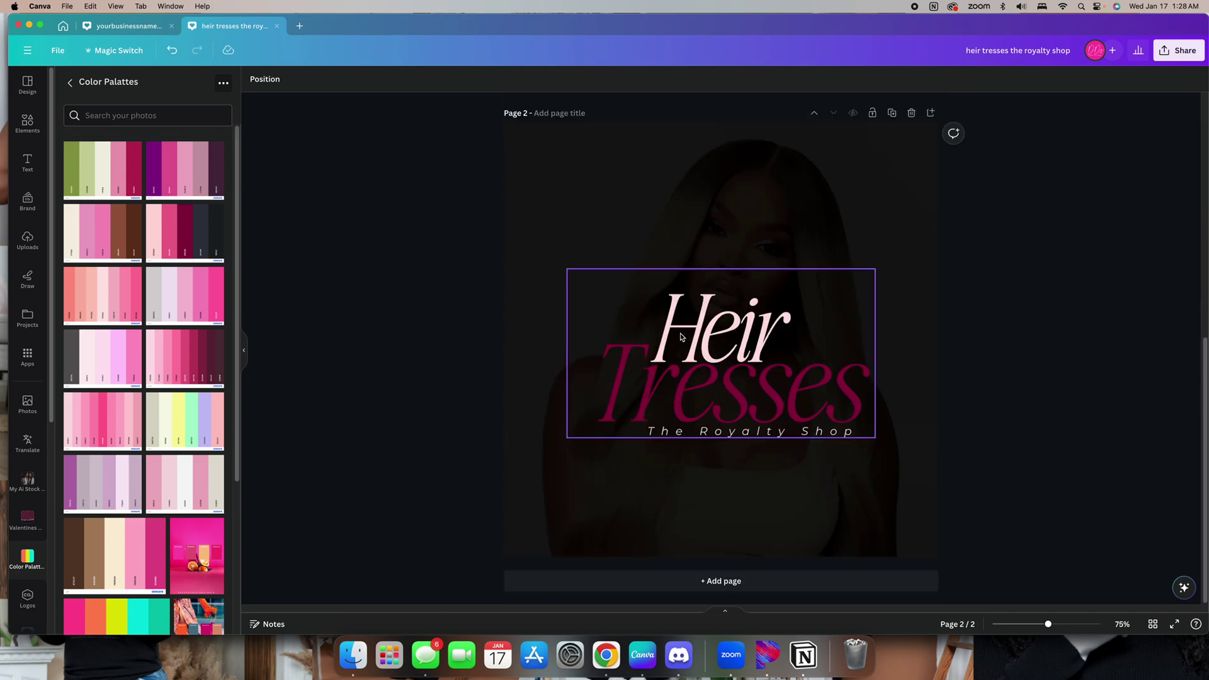
{"action": "scroll", "coordinate": [699, 343], "scroll_direction": "up", "scroll_amount": 5}
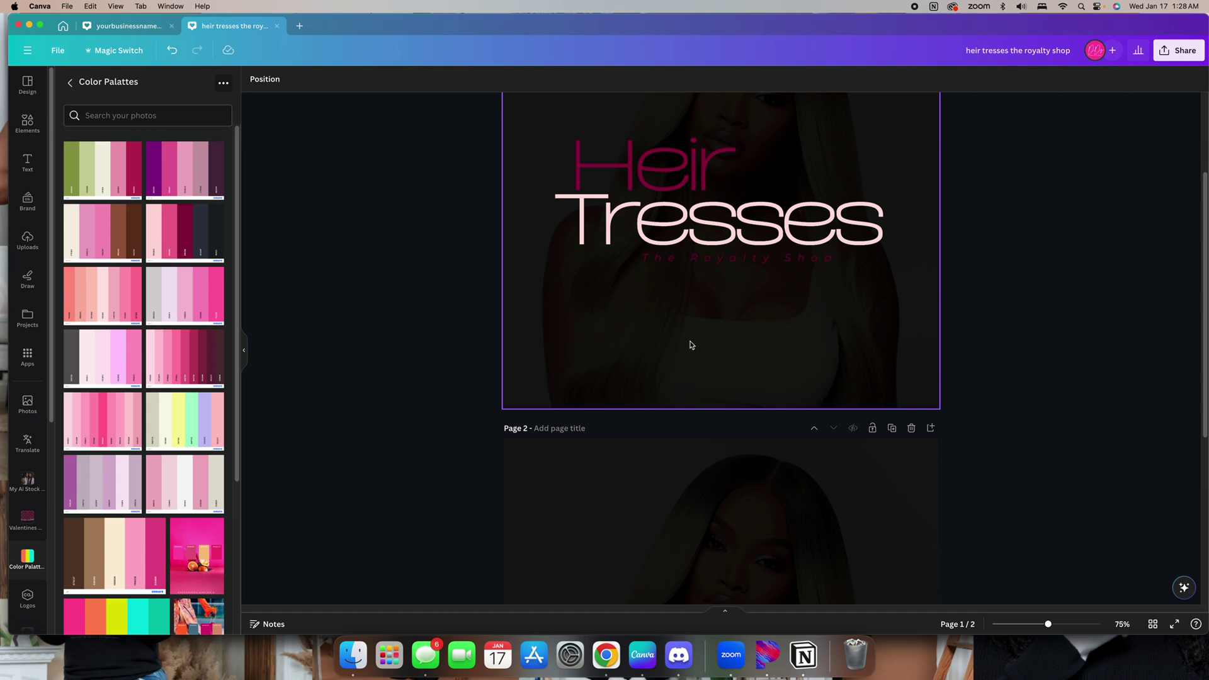
{"action": "scroll", "coordinate": [691, 345], "scroll_direction": "up", "scroll_amount": 3}
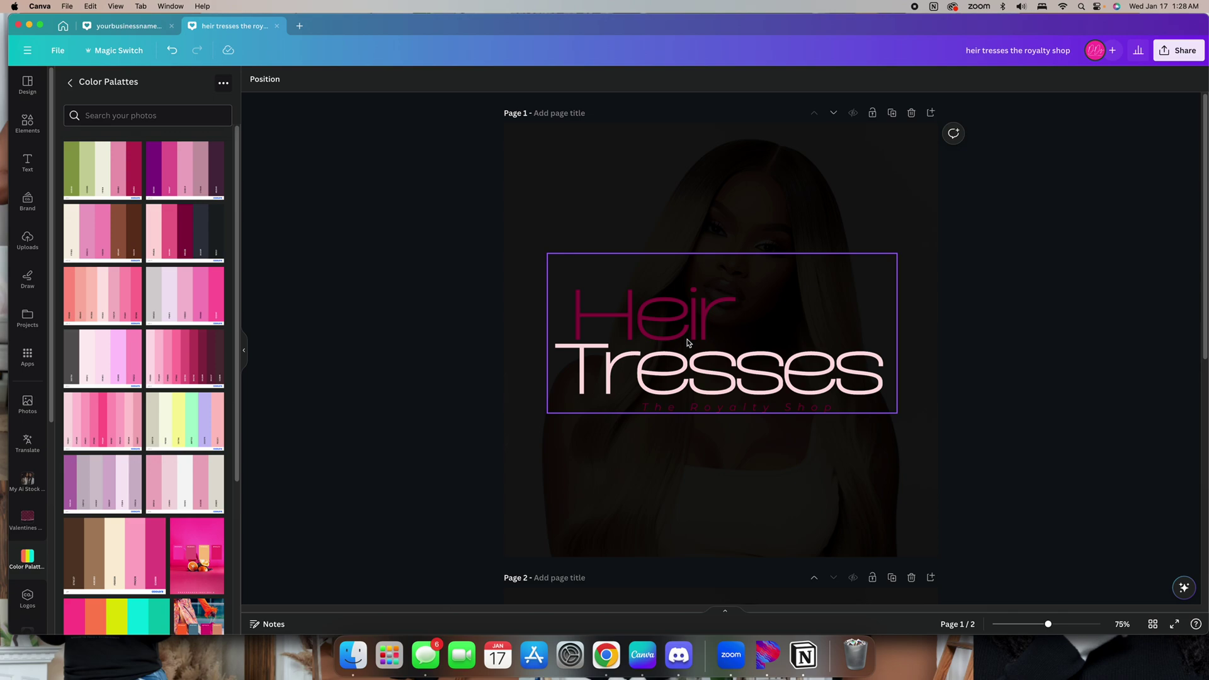
{"action": "left_click", "coordinate": [1059, 386]}
{"action": "scroll", "coordinate": [1060, 378], "scroll_direction": "down", "scroll_amount": 5}
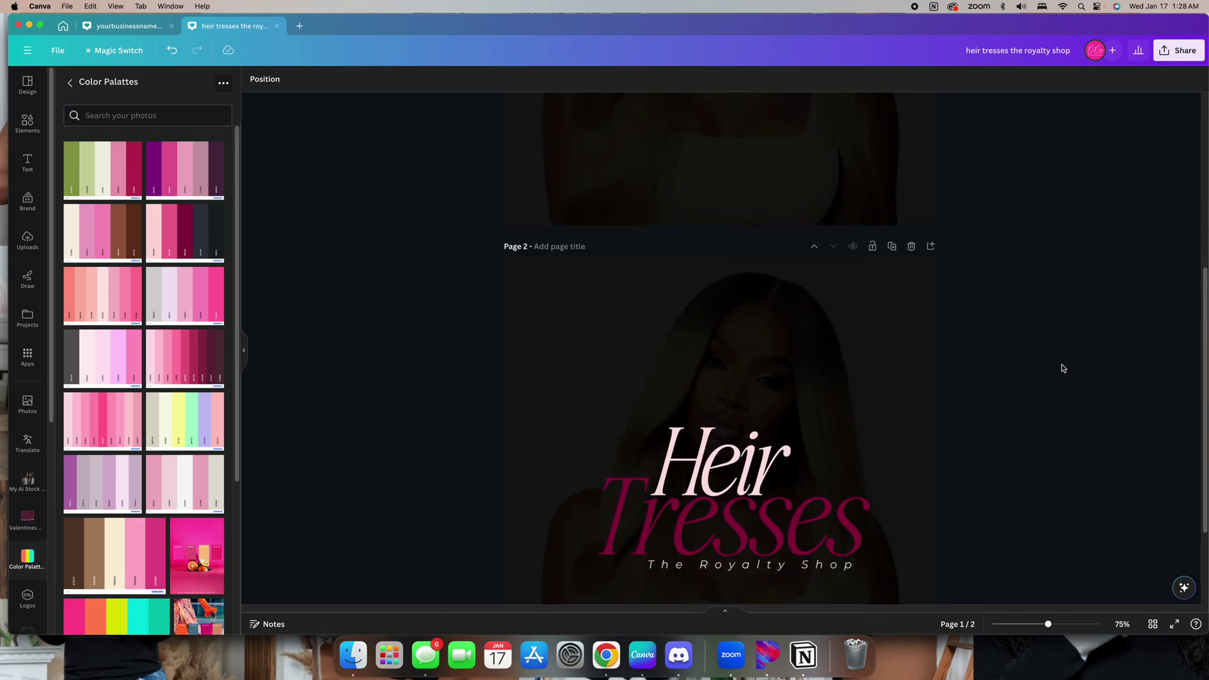
{"action": "scroll", "coordinate": [1063, 365], "scroll_direction": "up", "scroll_amount": 6}
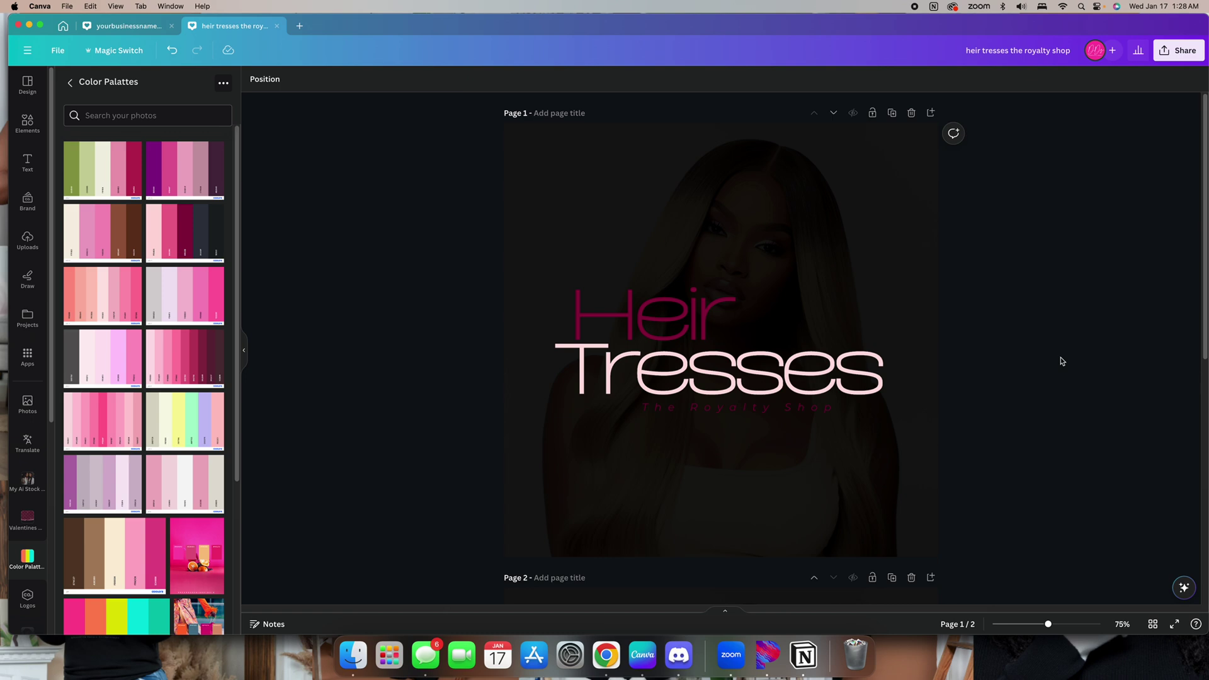
{"action": "scroll", "coordinate": [1061, 361], "scroll_direction": "down", "scroll_amount": 1}
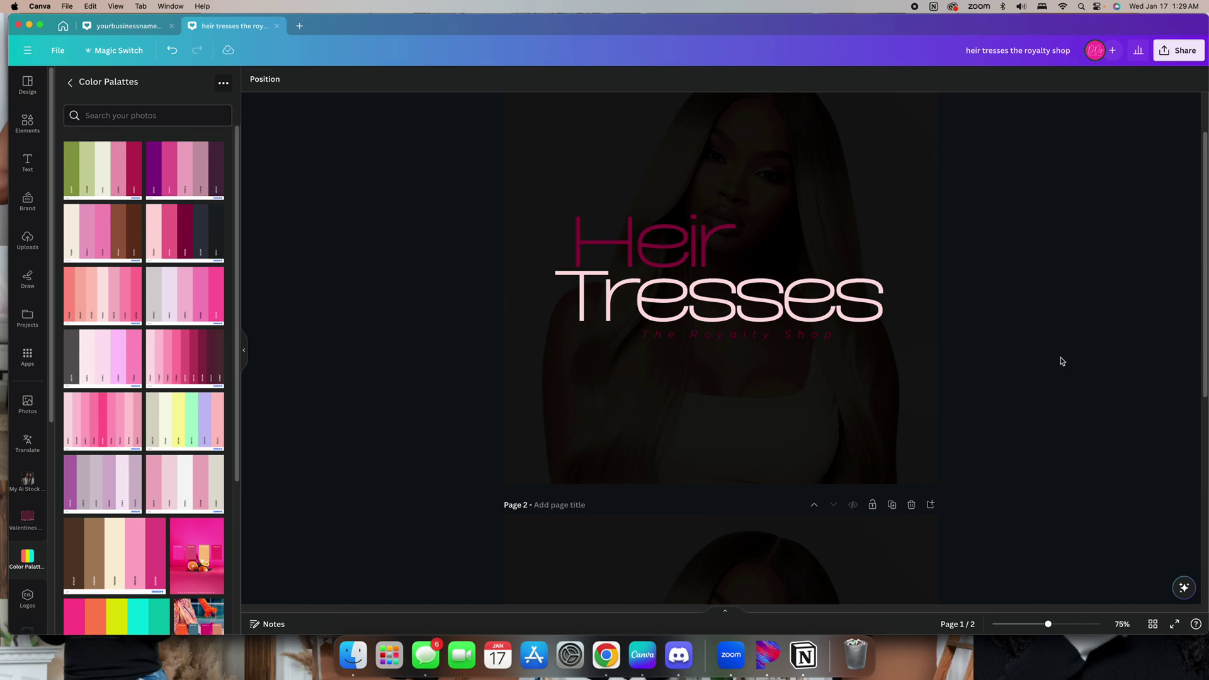
{"action": "scroll", "coordinate": [1062, 361], "scroll_direction": "down", "scroll_amount": 6}
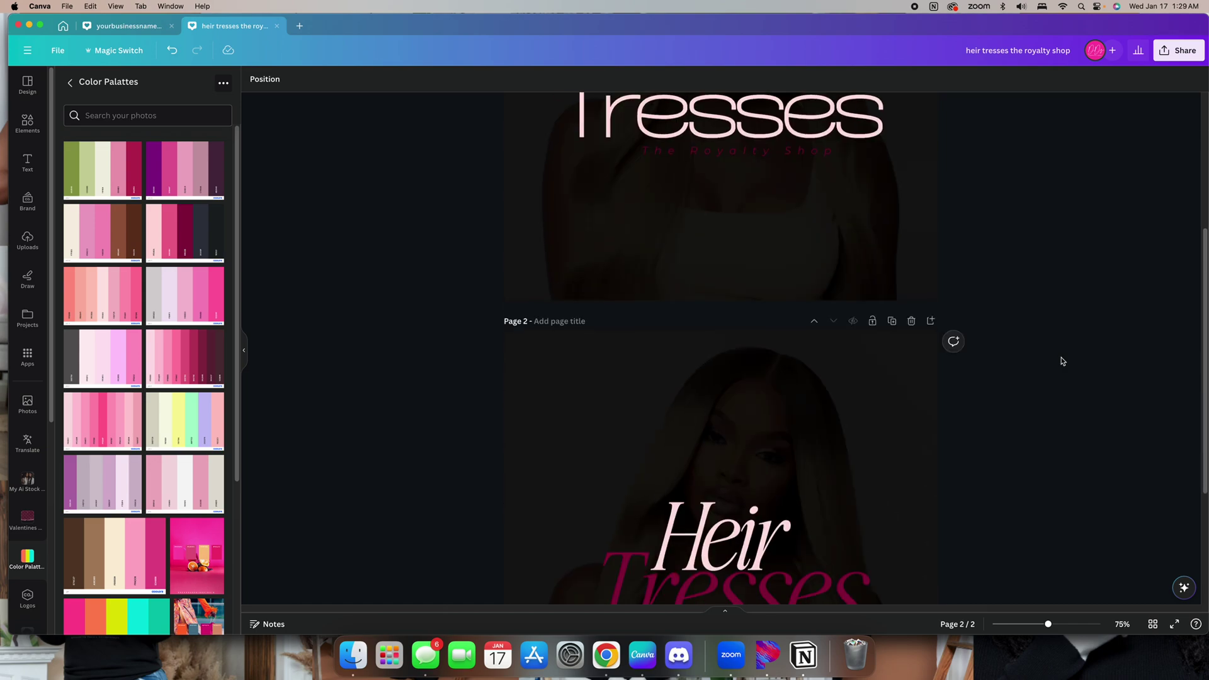
{"action": "scroll", "coordinate": [1060, 360], "scroll_direction": "up", "scroll_amount": 5}
{"action": "scroll", "coordinate": [1074, 377], "scroll_direction": "up", "scroll_amount": 2}
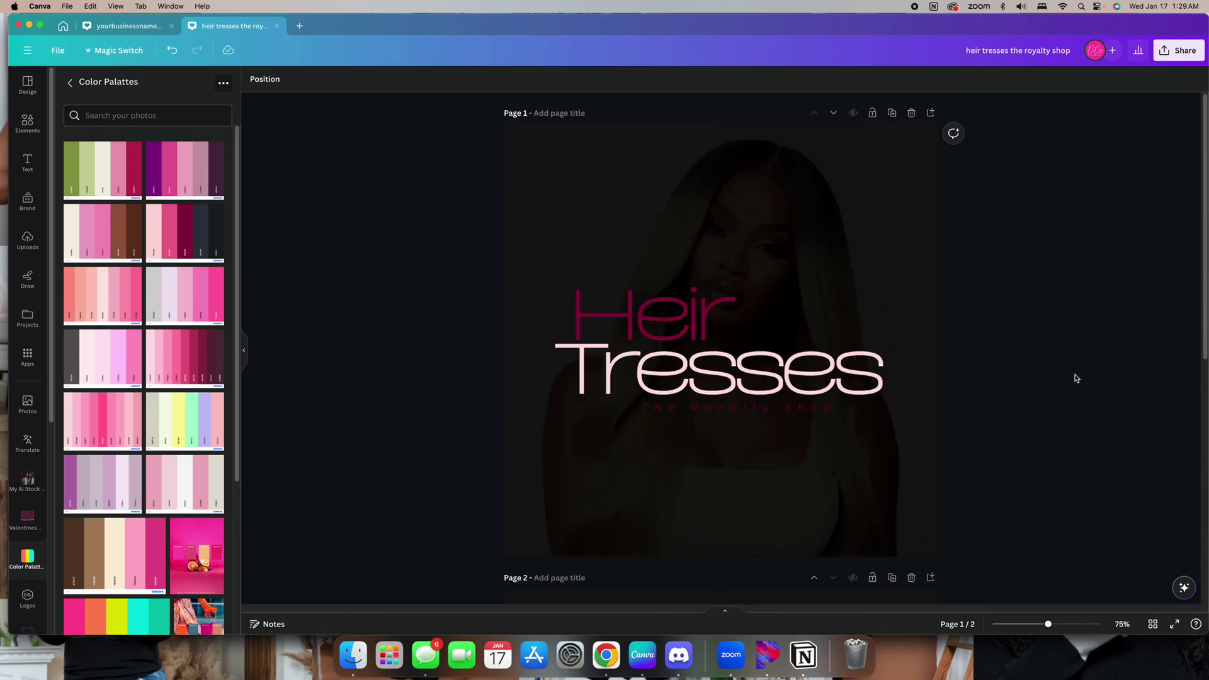
{"action": "scroll", "coordinate": [1096, 410], "scroll_direction": "down", "scroll_amount": 7}
{"action": "scroll", "coordinate": [1106, 403], "scroll_direction": "up", "scroll_amount": 7}
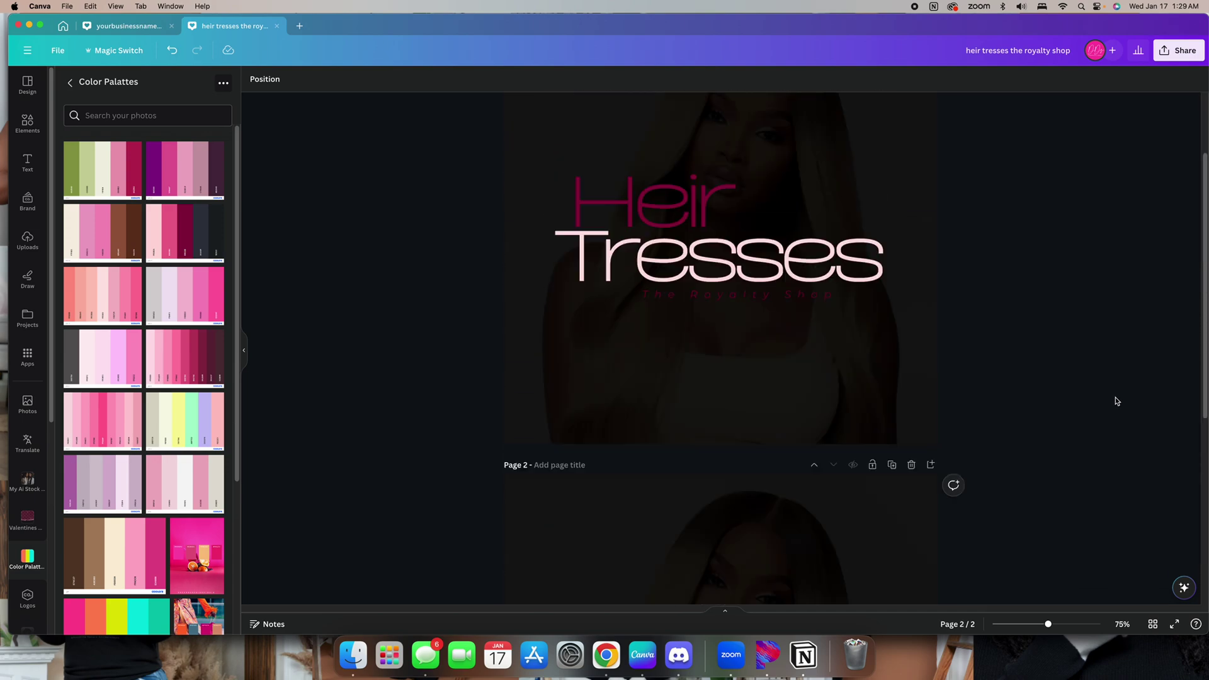